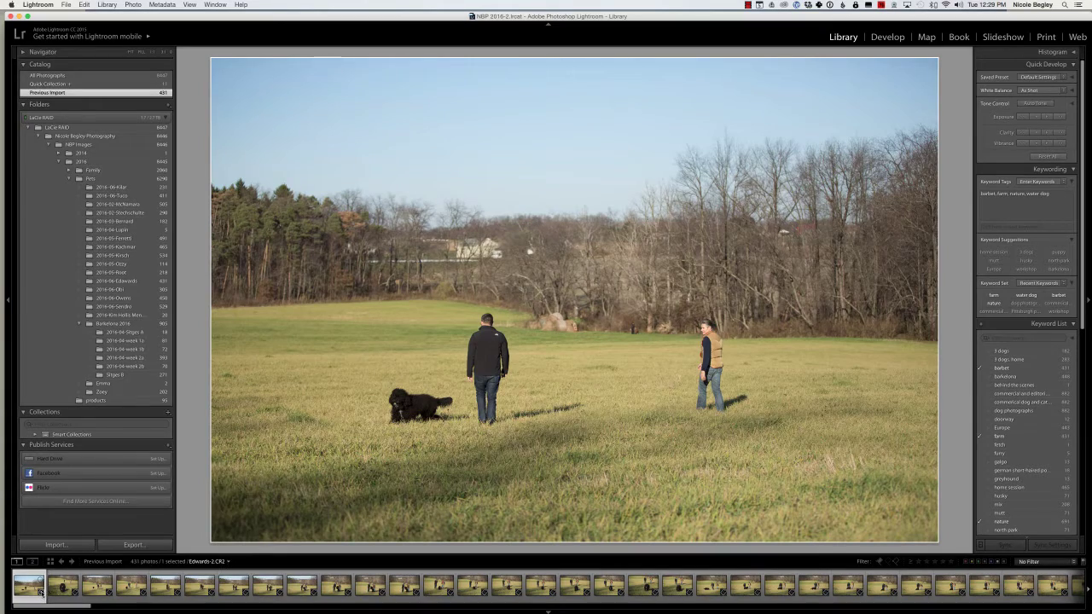
# Step: Step forward through the opening men-and-dog photos past Edwards-2-9, then back to it
pyautogui.press('Right')
pyautogui.press('Right')
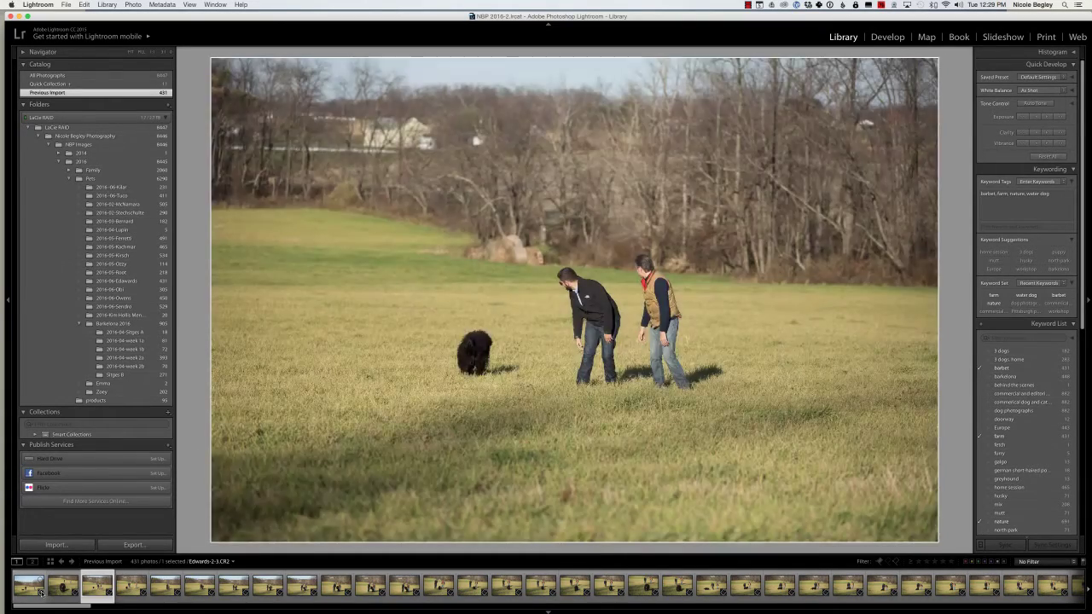
pyautogui.press('Right')
pyautogui.press('Right')
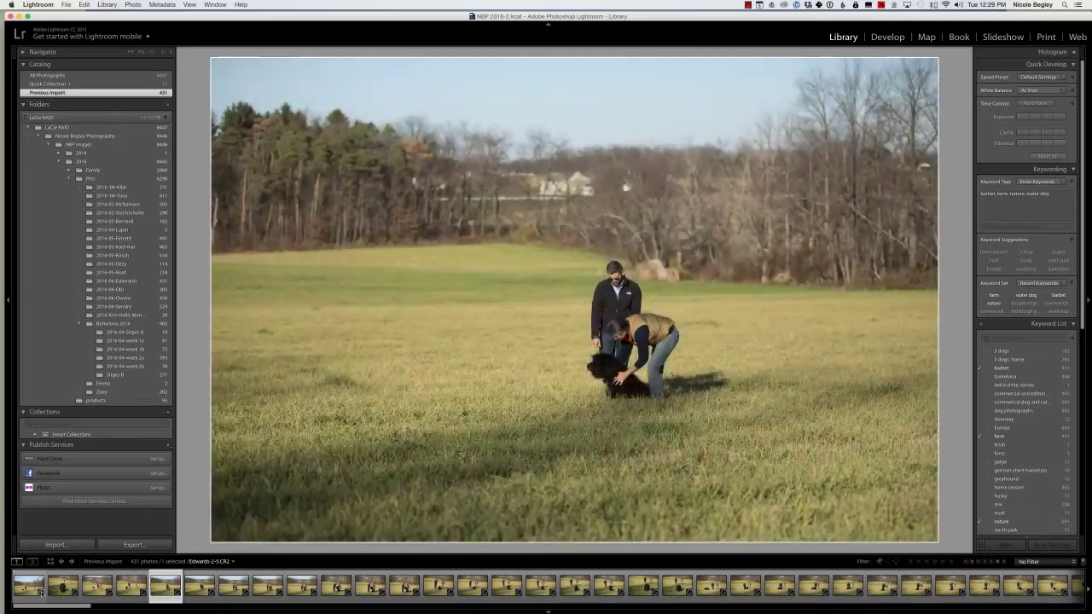
pyautogui.press('Right')
pyautogui.press('Right')
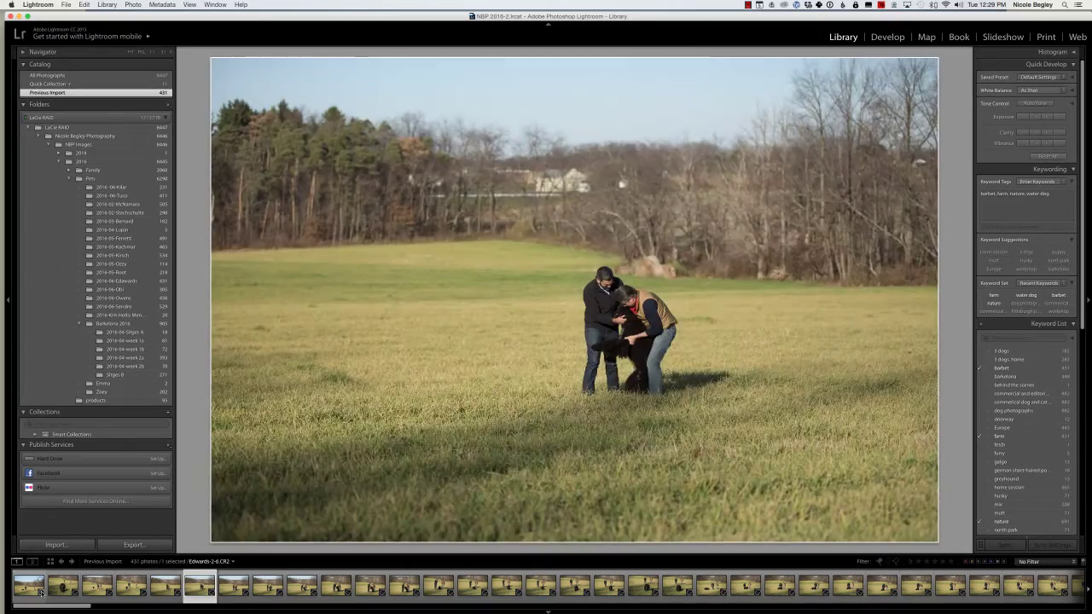
pyautogui.press('Right')
pyautogui.press('Right')
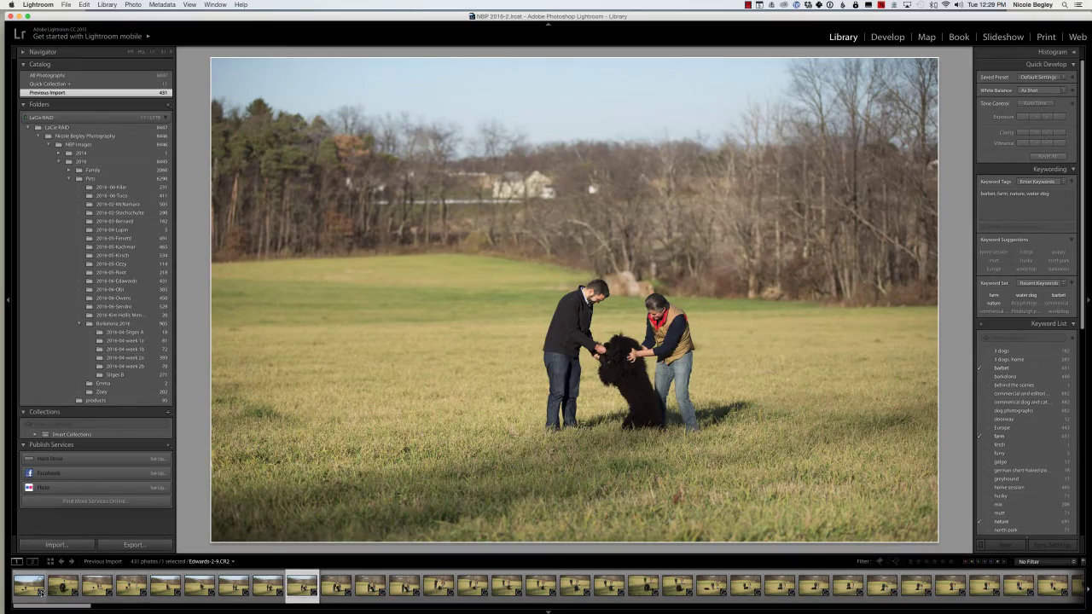
pyautogui.press('Right')
pyautogui.press('Right')
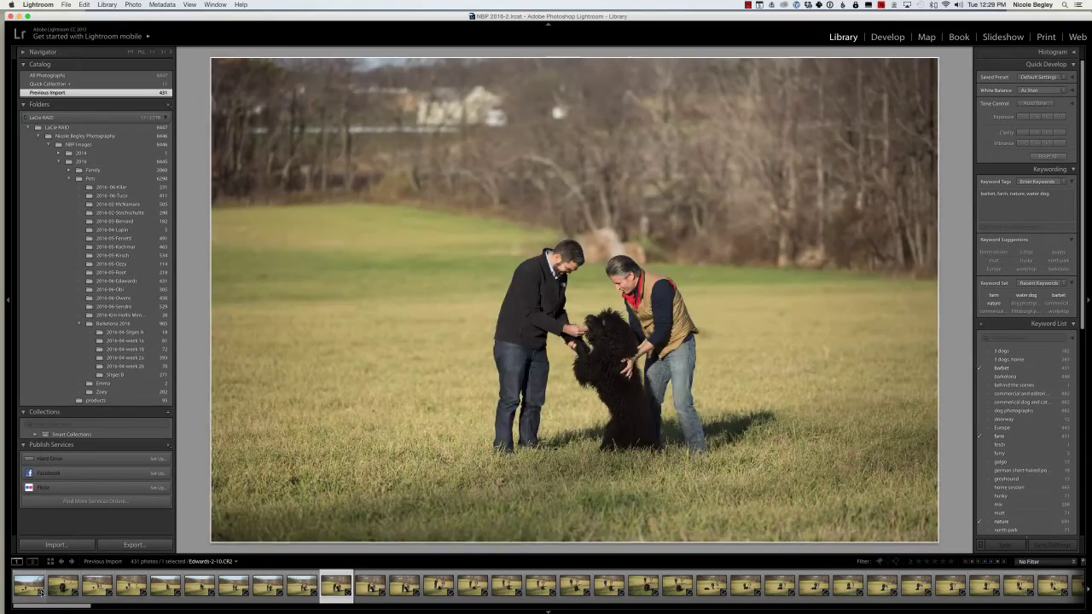
pyautogui.press('Right')
pyautogui.press('Right')
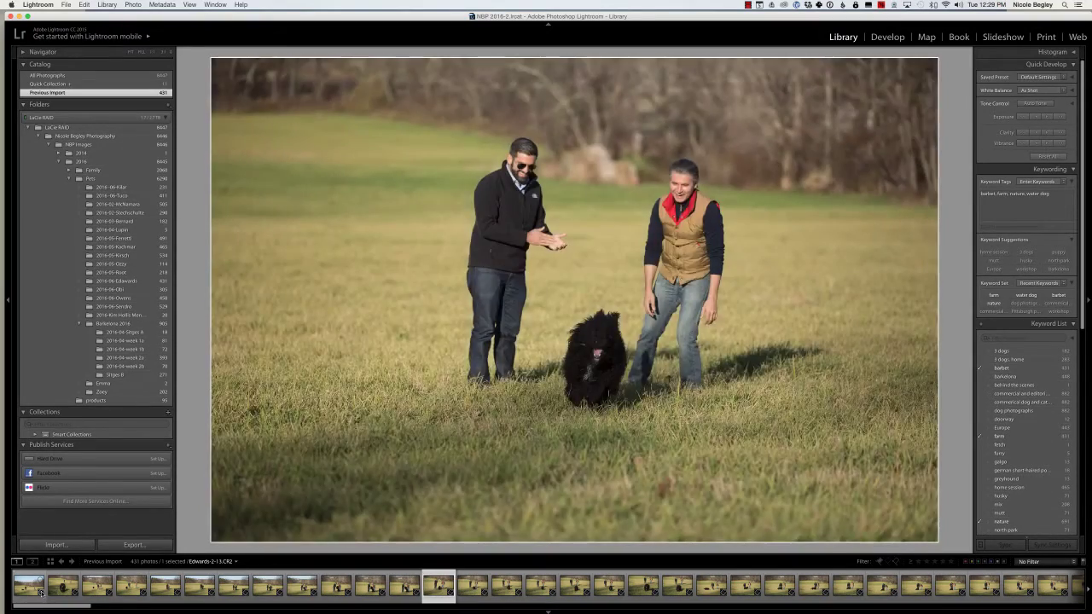
pyautogui.press('Left')
pyautogui.press('Left')
pyautogui.press('Left')
pyautogui.press('Left')
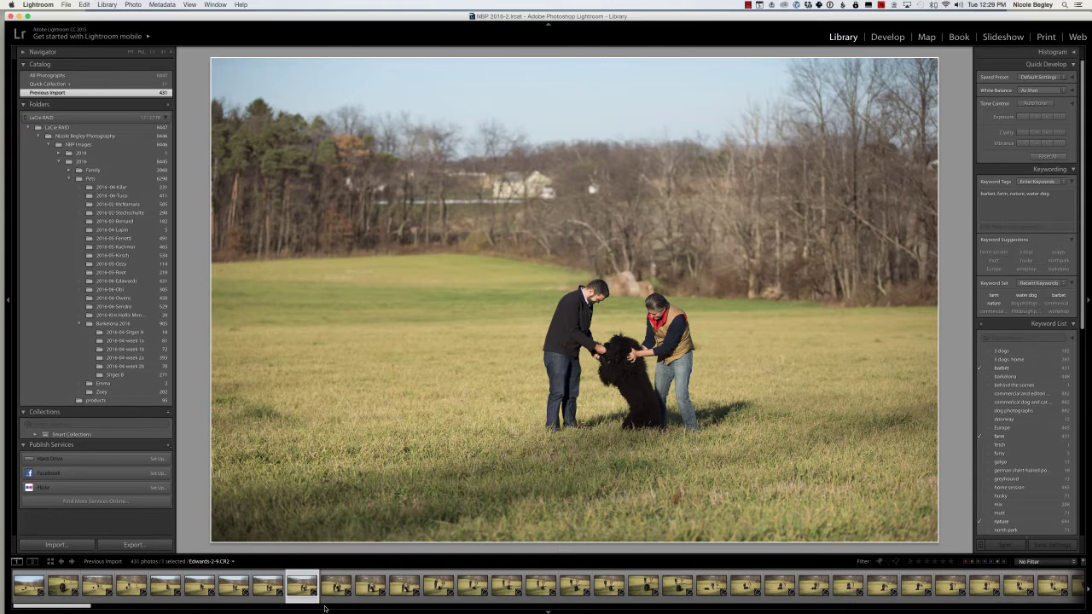
# Step: View Edwards-2-8 and Edwards-2-9 from the filmstrip, then return to Edwards-2-7
pyautogui.click(235, 586)
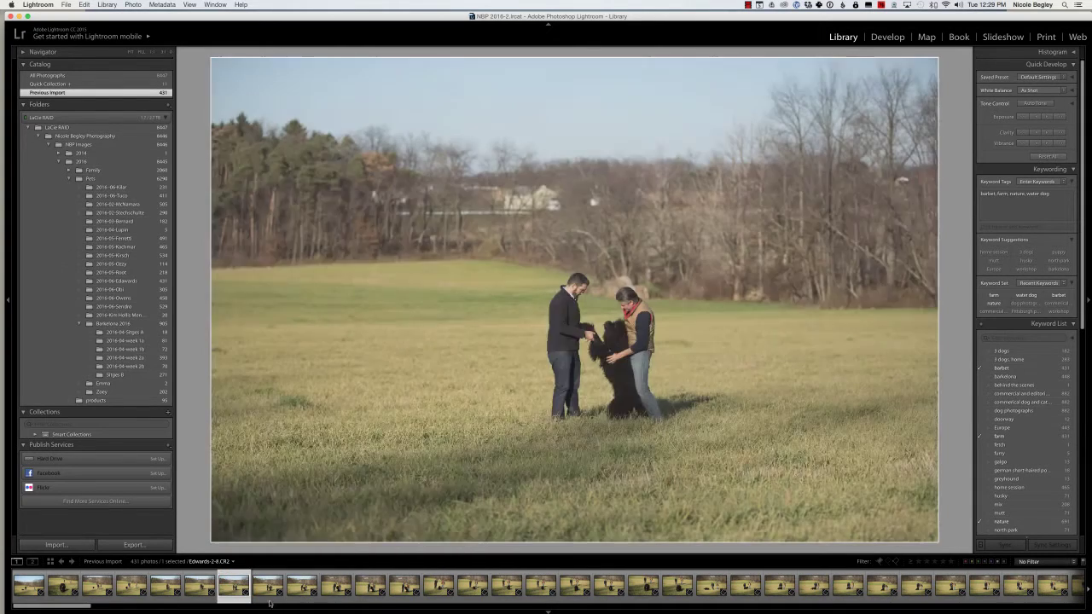
pyautogui.click(268, 586)
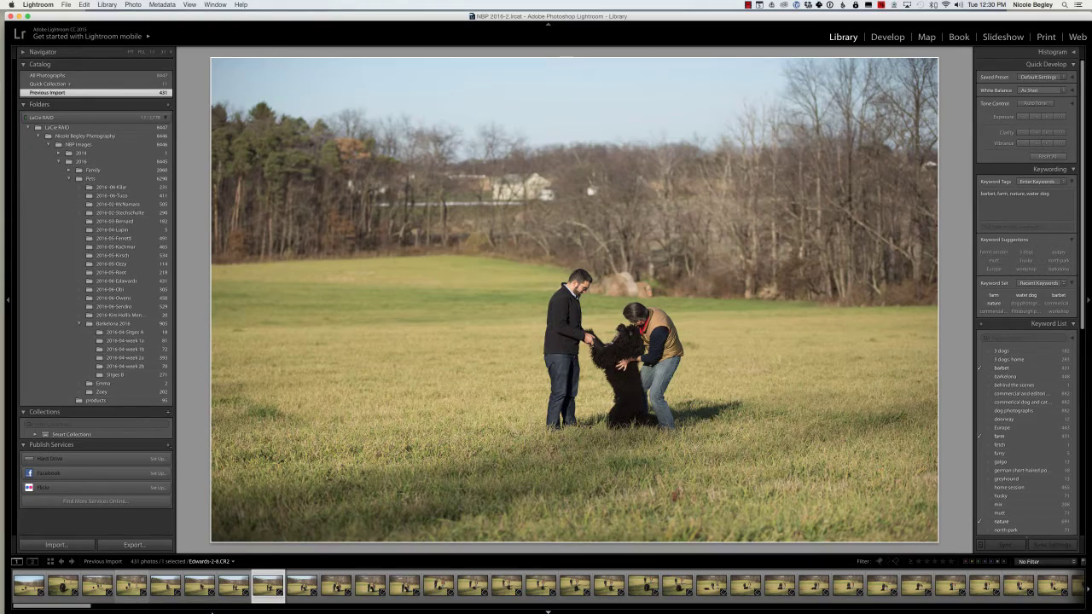
pyautogui.press('Left')
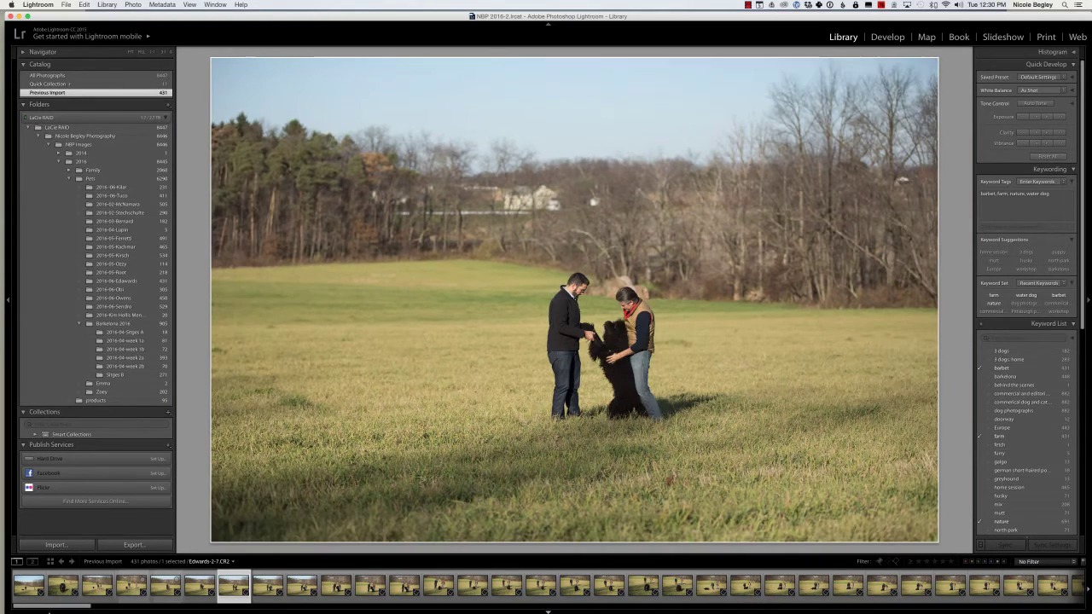
# Step: Survey the first six photos side by side, stepping through each as the active photo
pyautogui.click(27, 586)
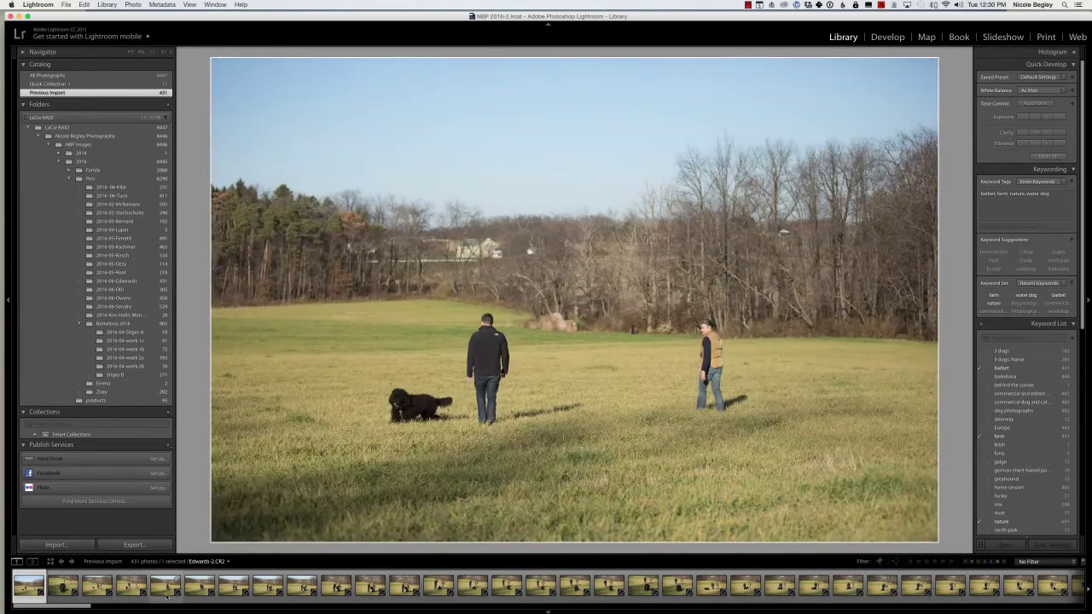
pyautogui.keyDown('shift'); pyautogui.click(188, 603); pyautogui.keyUp('shift')
pyautogui.press('n')
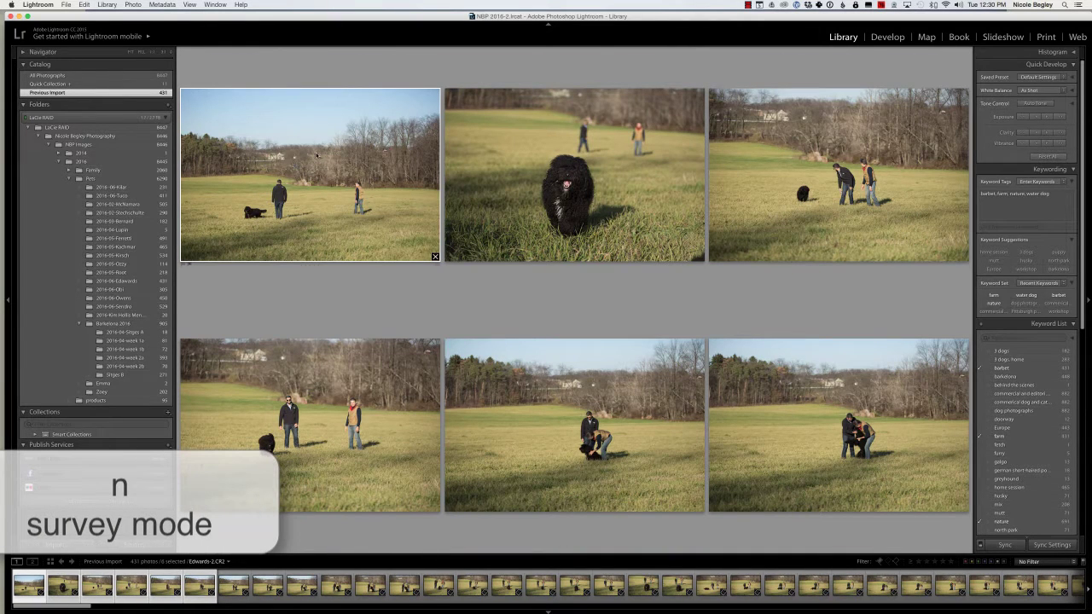
pyautogui.click(629, 204)
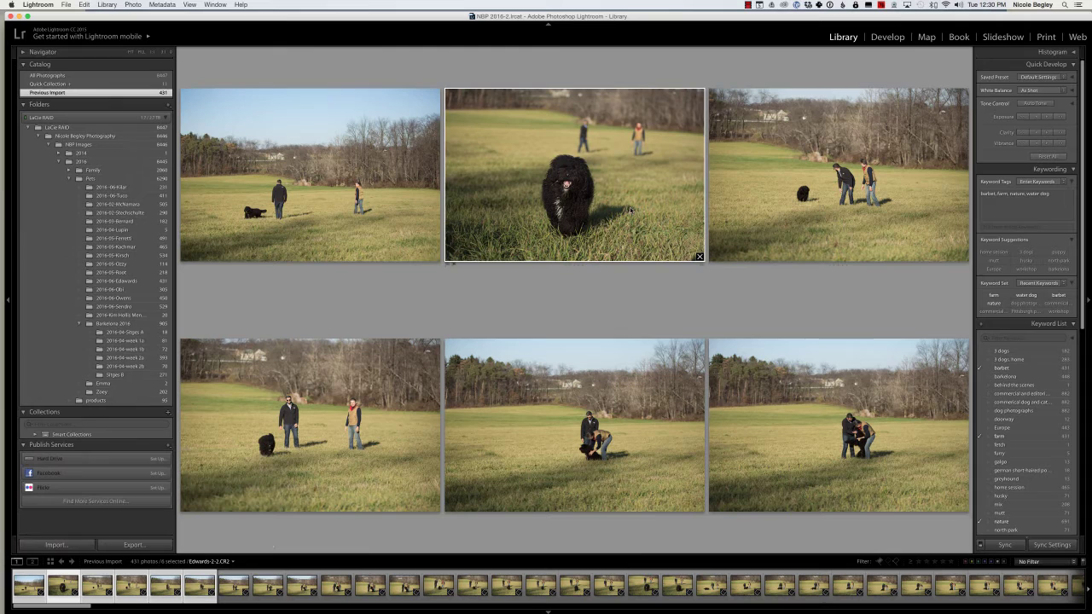
pyautogui.press('Right')
pyautogui.click(638, 432)
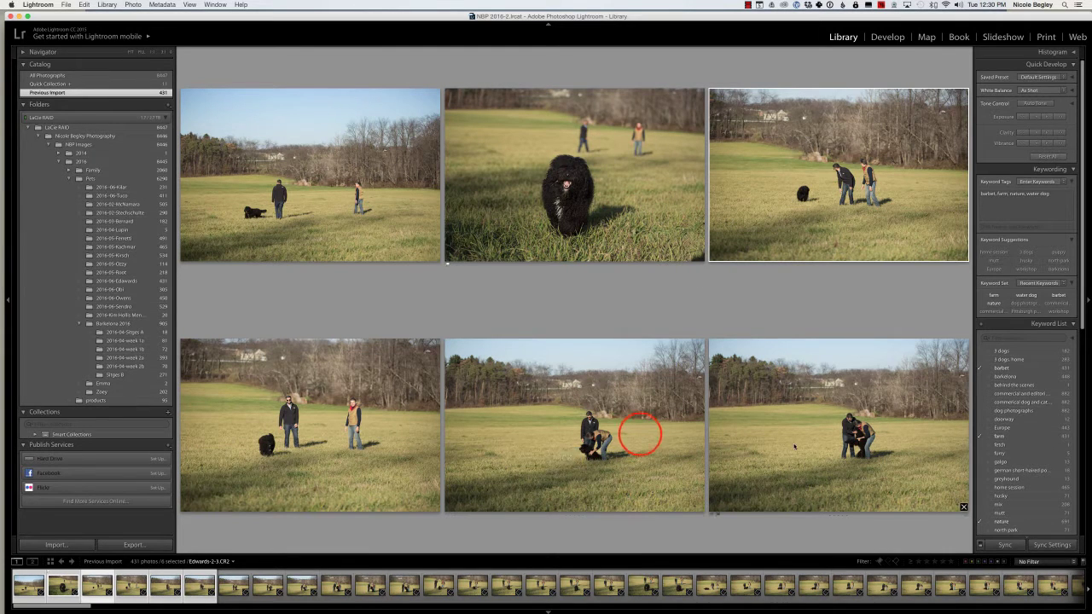
pyautogui.press('Right')
# Step: Survey the next six photos and flag the bottom-left and top-middle shots as Picks
pyautogui.click(234, 589)
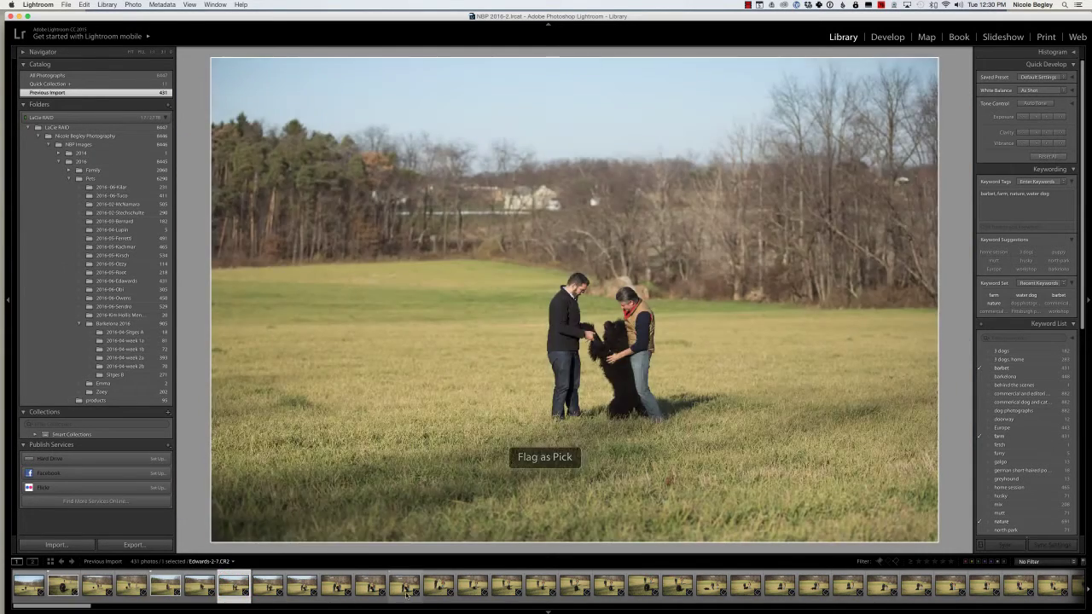
pyautogui.keyDown('shift'); pyautogui.click(404, 588); pyautogui.keyUp('shift')
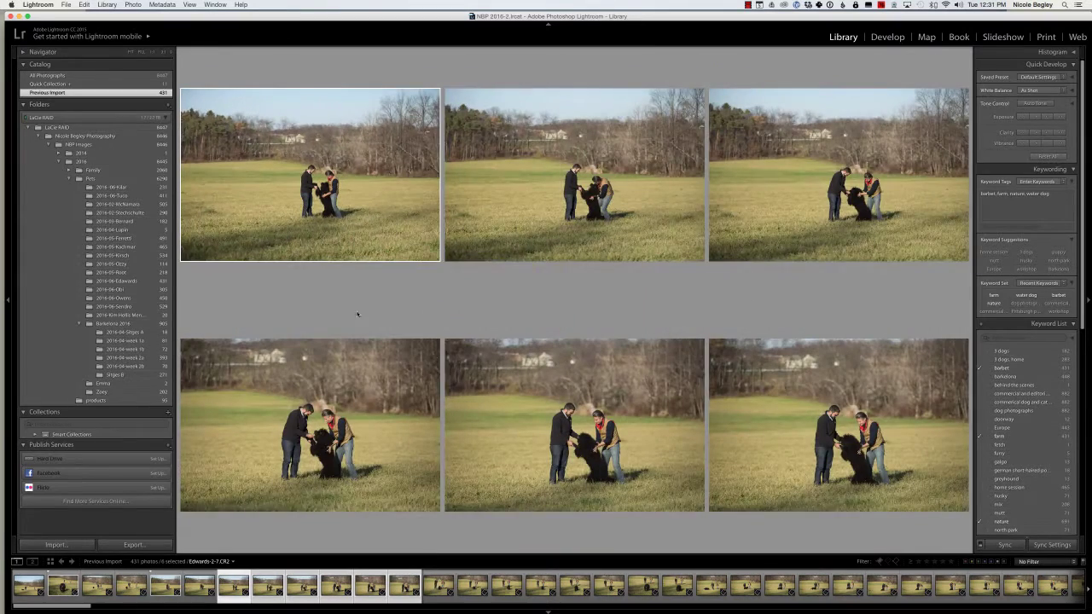
pyautogui.click(356, 437)
pyautogui.press('p')
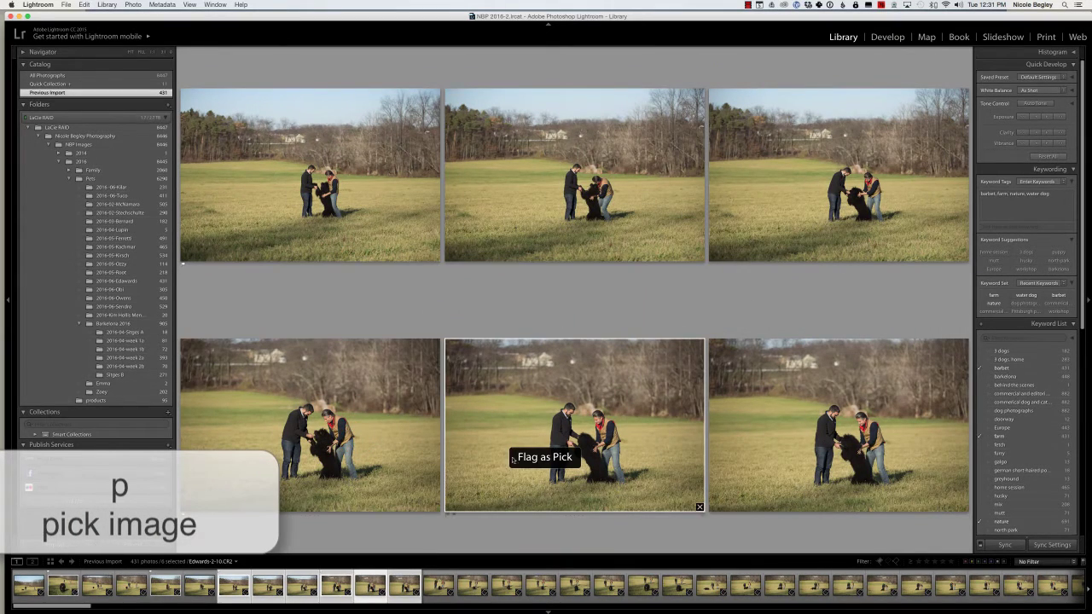
pyautogui.click(658, 228)
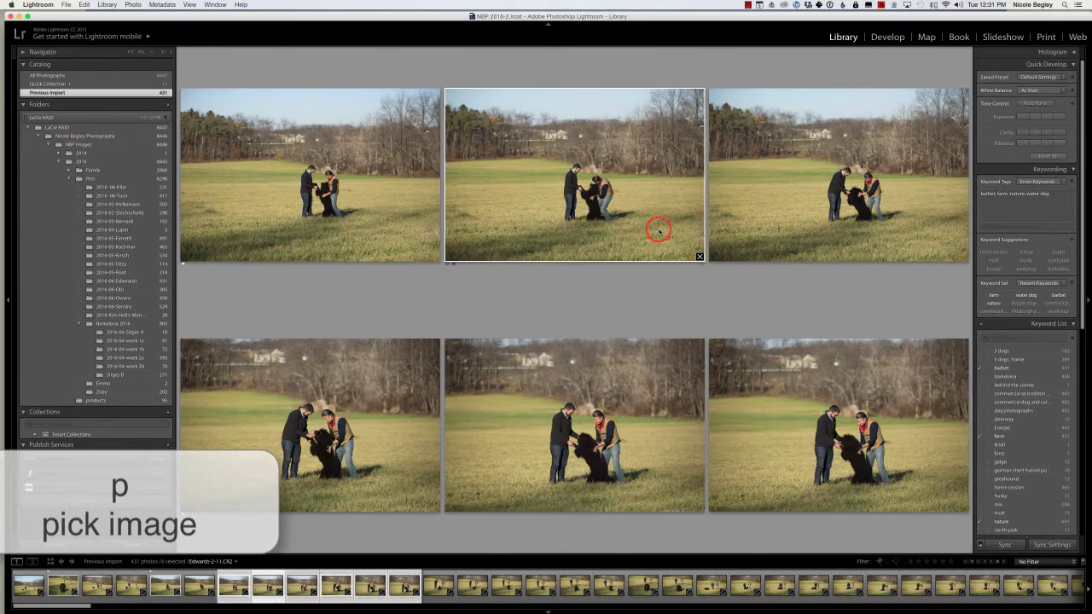
pyautogui.press('p')
# Step: From Edwards-2-15, survey the eight dog-running photos and flag the bottom-left one
pyautogui.click(439, 585)
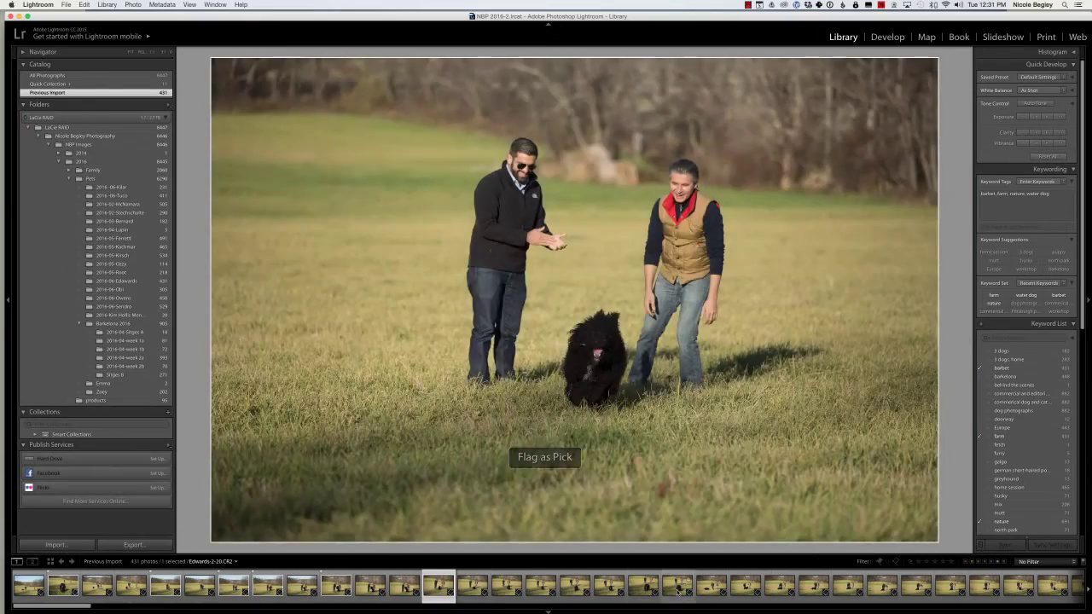
pyautogui.keyDown('shift'); pyautogui.click(678, 586); pyautogui.keyUp('shift')
pyautogui.press('n')
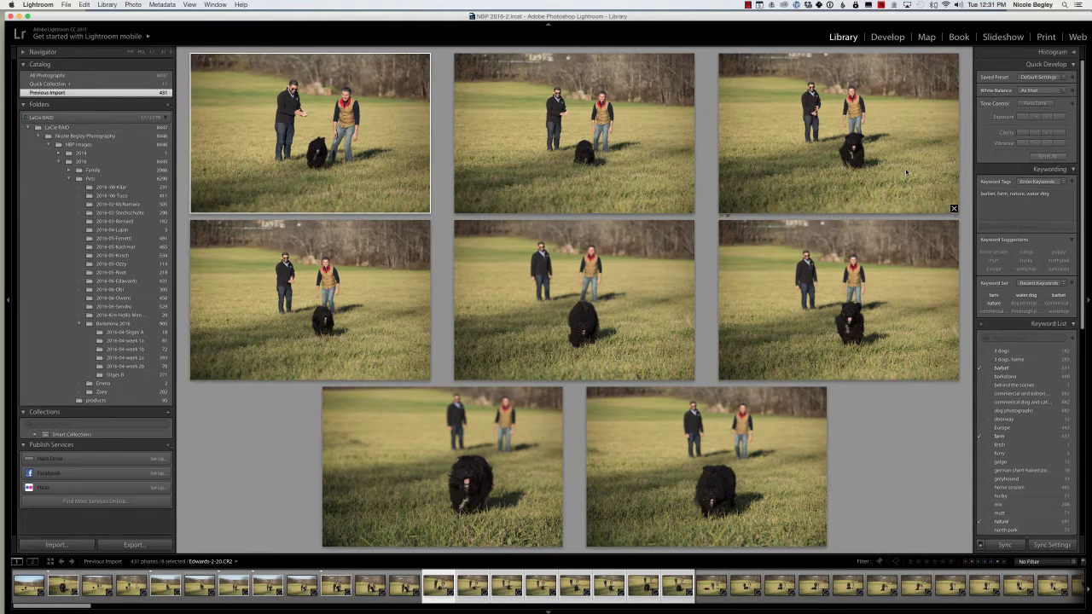
pyautogui.click(896, 313)
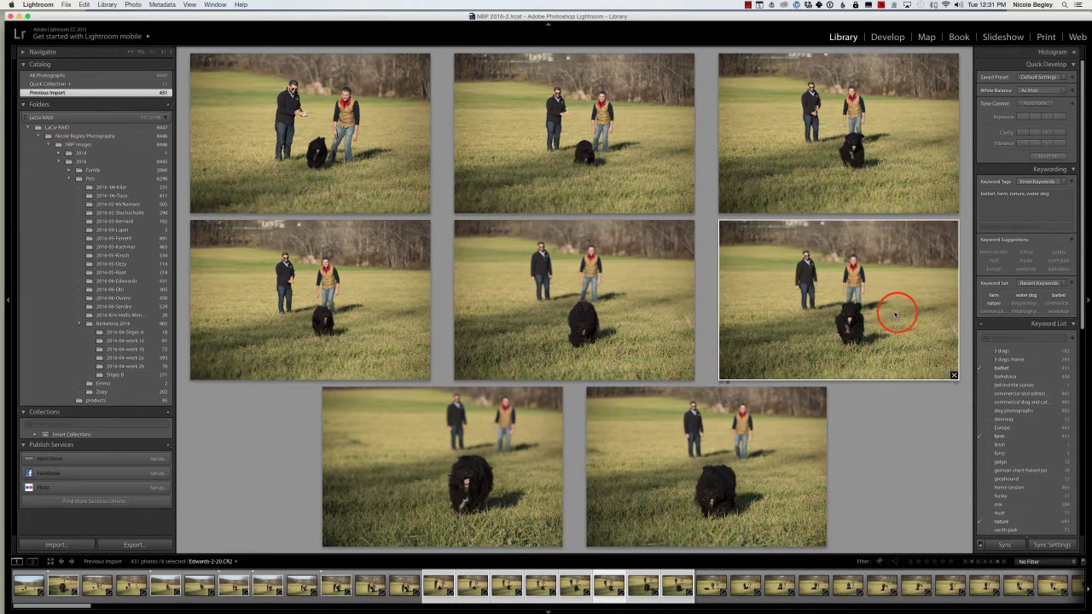
pyautogui.click(468, 515)
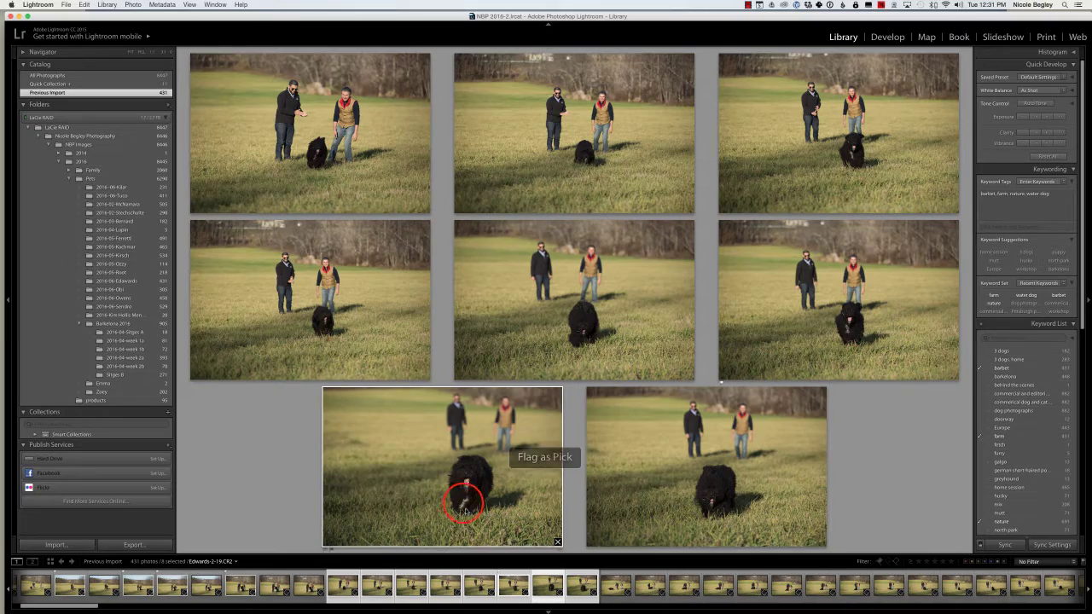
pyautogui.press('Right')
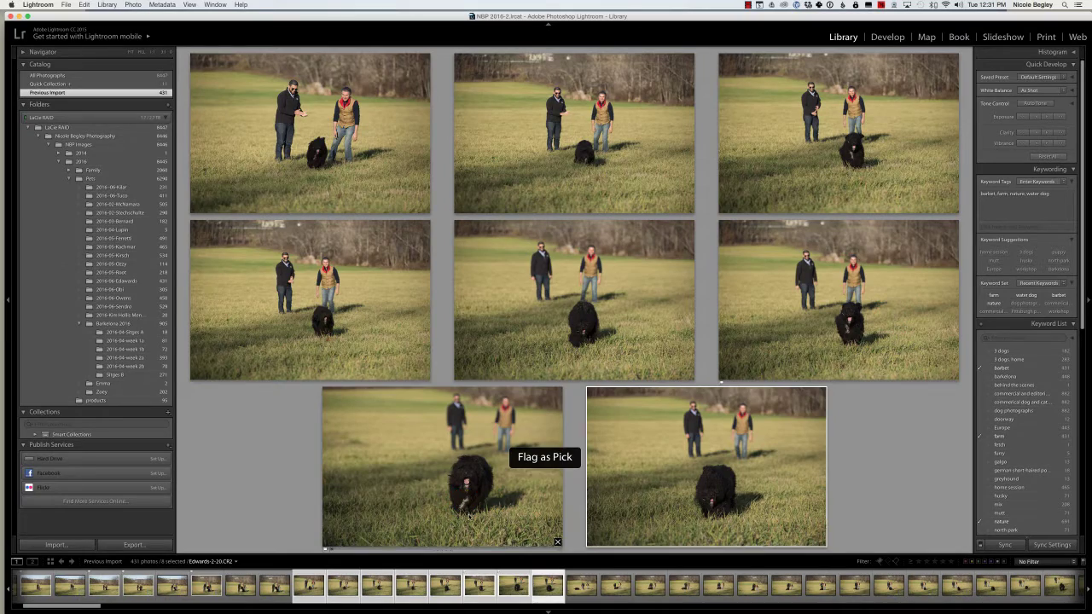
# Step: Starting at Edwards-2-21, compare the next seven photos in Survey view
pyautogui.doubleClick(581, 585)
pyautogui.keyDown('shift'); pyautogui.click(786, 585); pyautogui.keyUp('shift')
pyautogui.press('n')
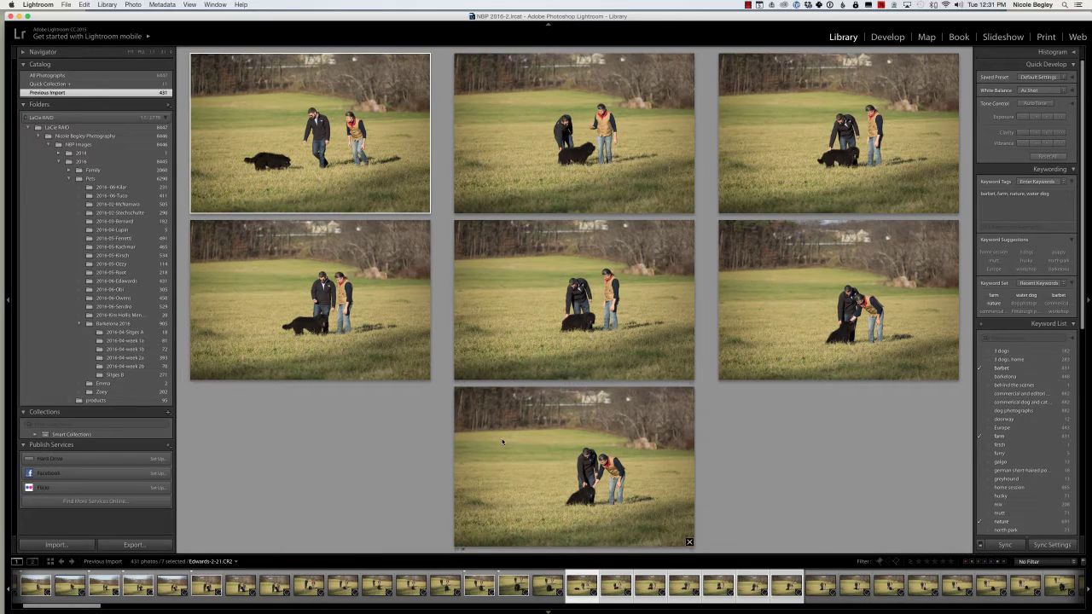
# Step: Collapse the left and right side panels to enlarge the survey, then restore both
pyautogui.click(7, 300)
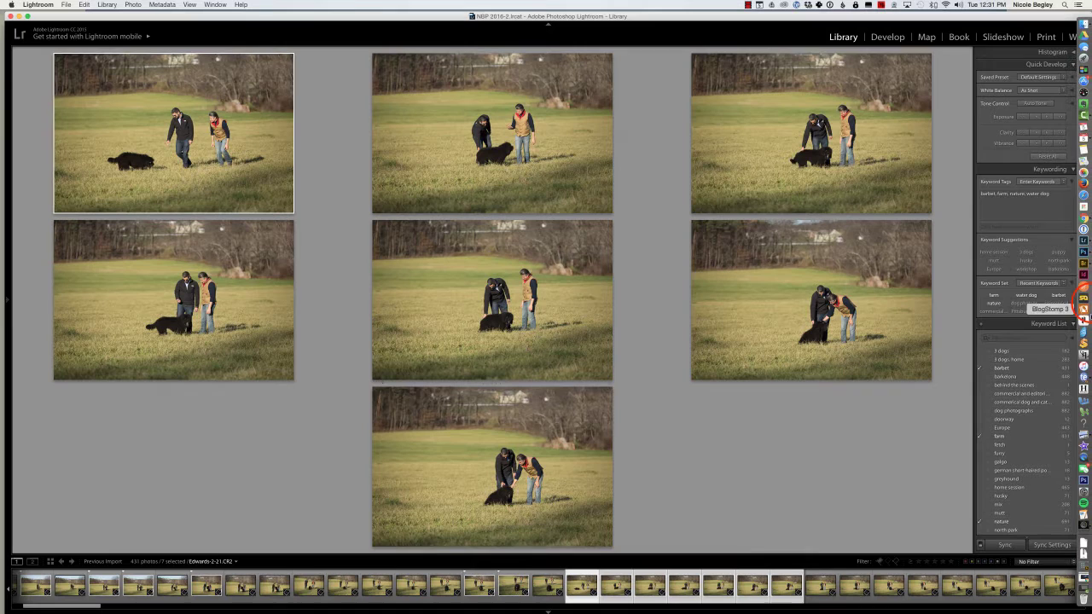
pyautogui.click(1087, 303)
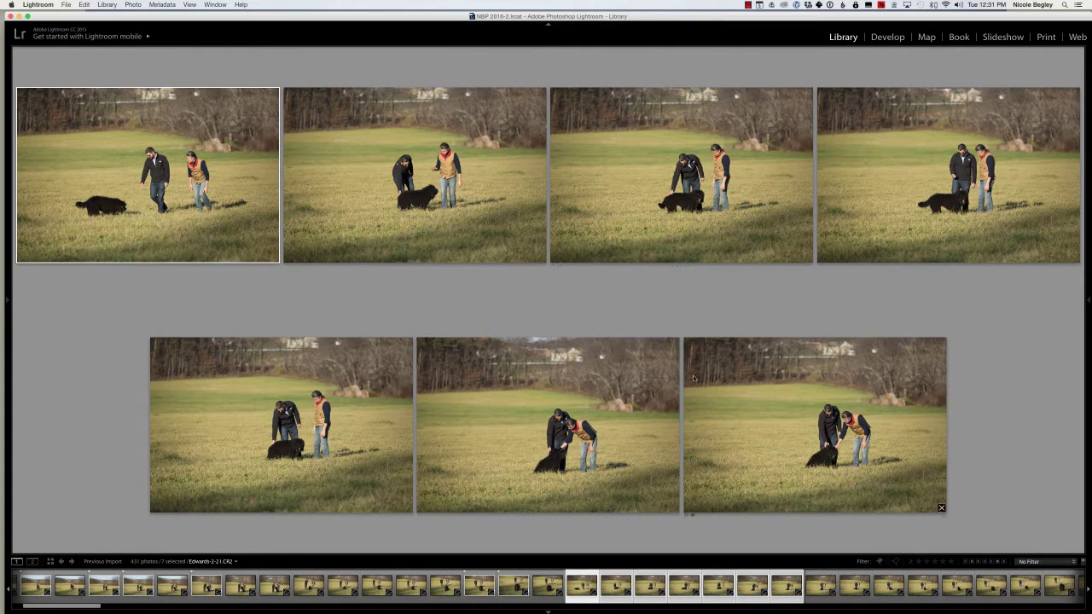
pyautogui.click(1087, 298)
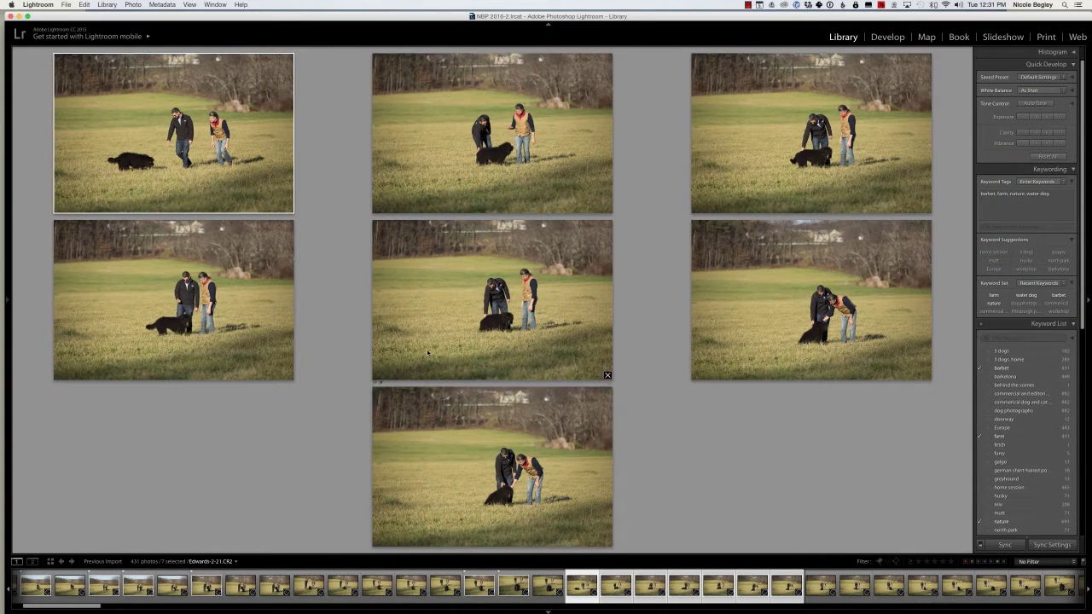
pyautogui.click(8, 299)
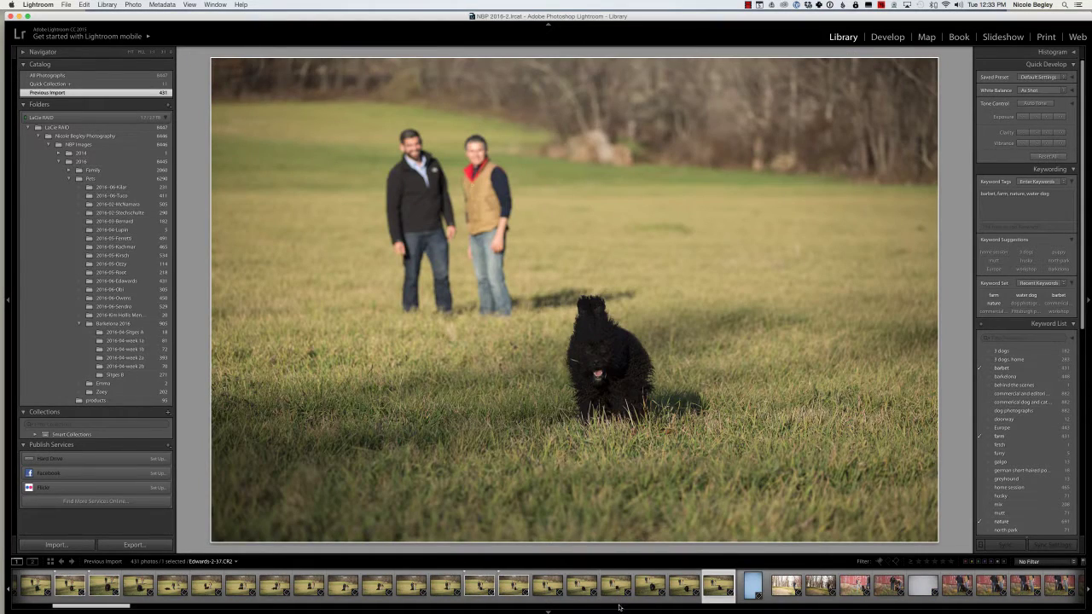
# Step: Survey four running-dog photos and flag the bottom-right one as a Pick
pyautogui.keyDown('shift'); pyautogui.click(616, 589); pyautogui.keyUp('shift')
pyautogui.press('n')
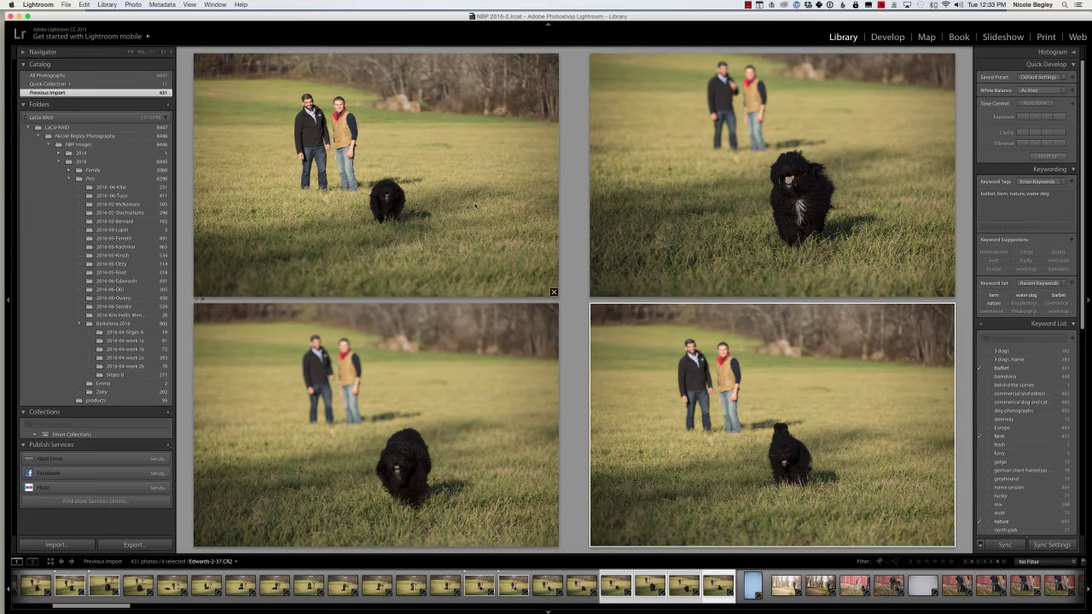
pyautogui.press('p')
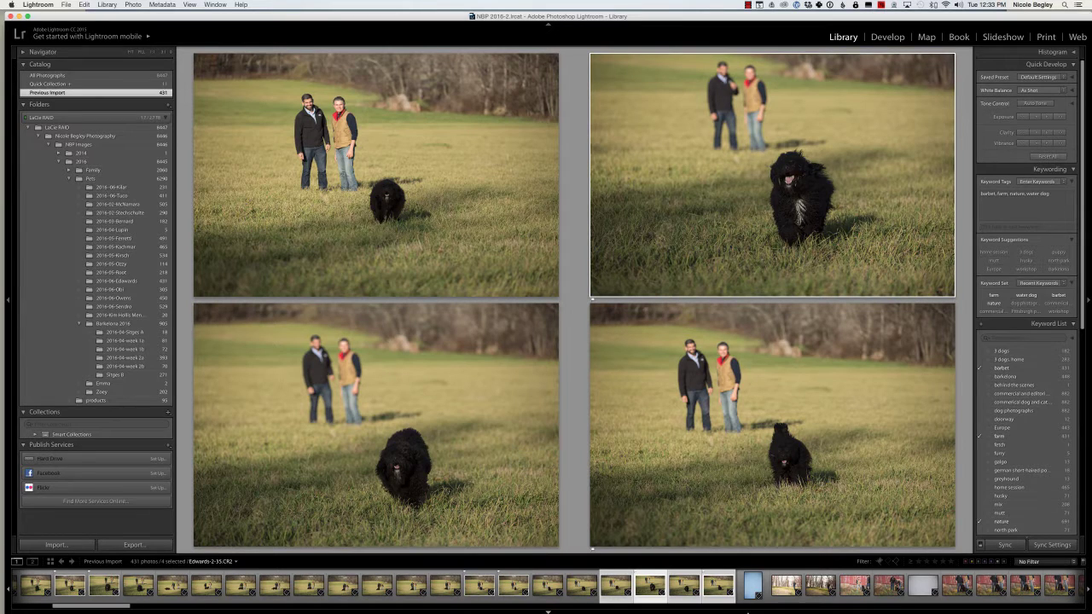
# Step: Scroll the filmstrip to the barn photos and flag the bottom-middle standing shot as a Pick
pyautogui.scroll(1, 126, 611)
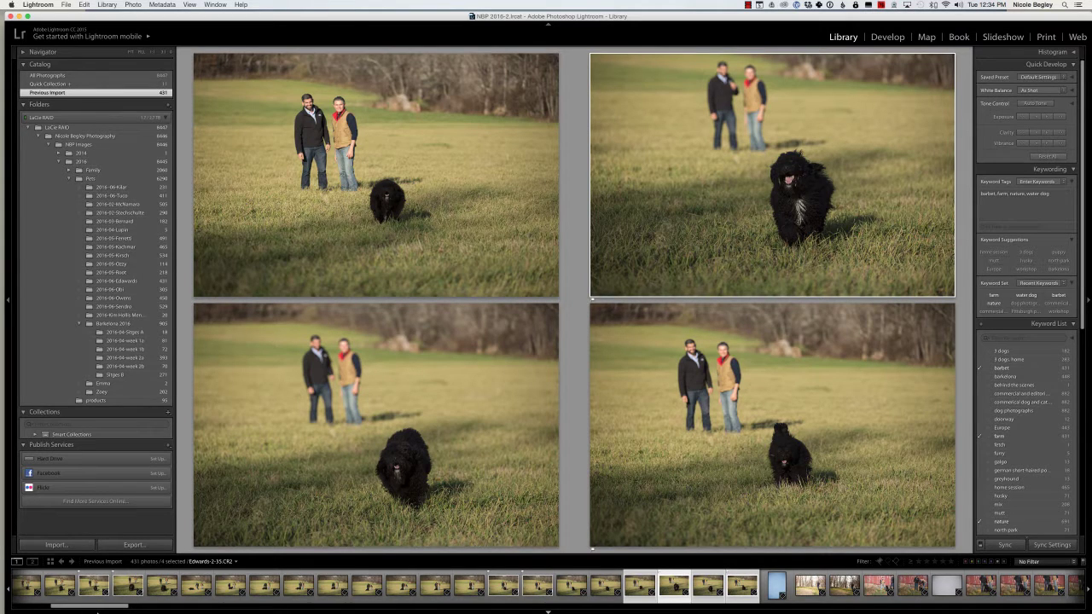
pyautogui.click(118, 608)
pyautogui.moveTo(119, 608); pyautogui.dragTo(177, 599)
pyautogui.moveTo(177, 598); pyautogui.dragTo(180, 598)
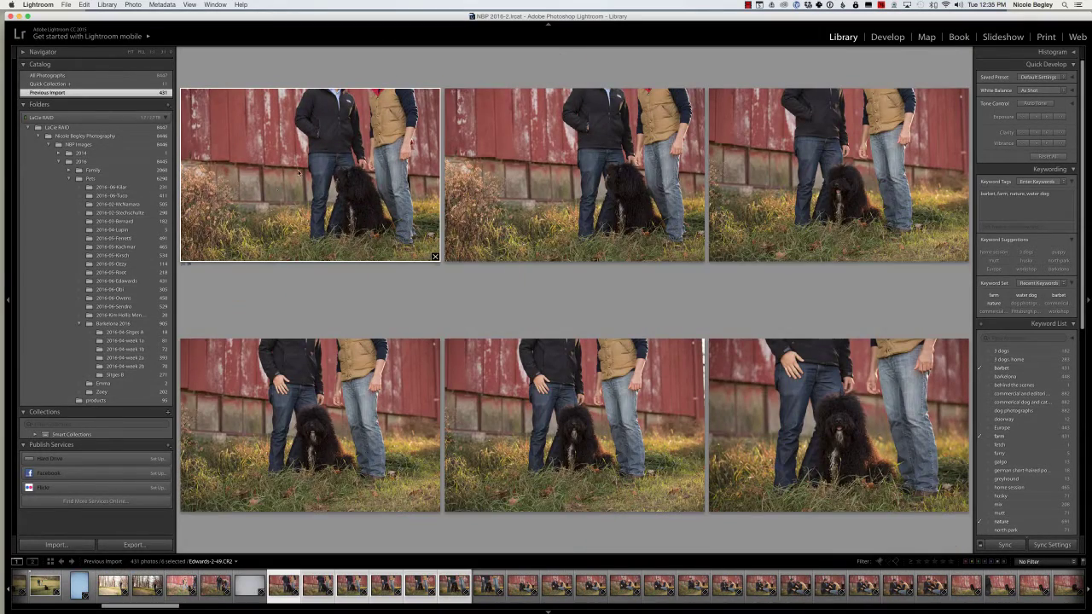
pyautogui.click(594, 444)
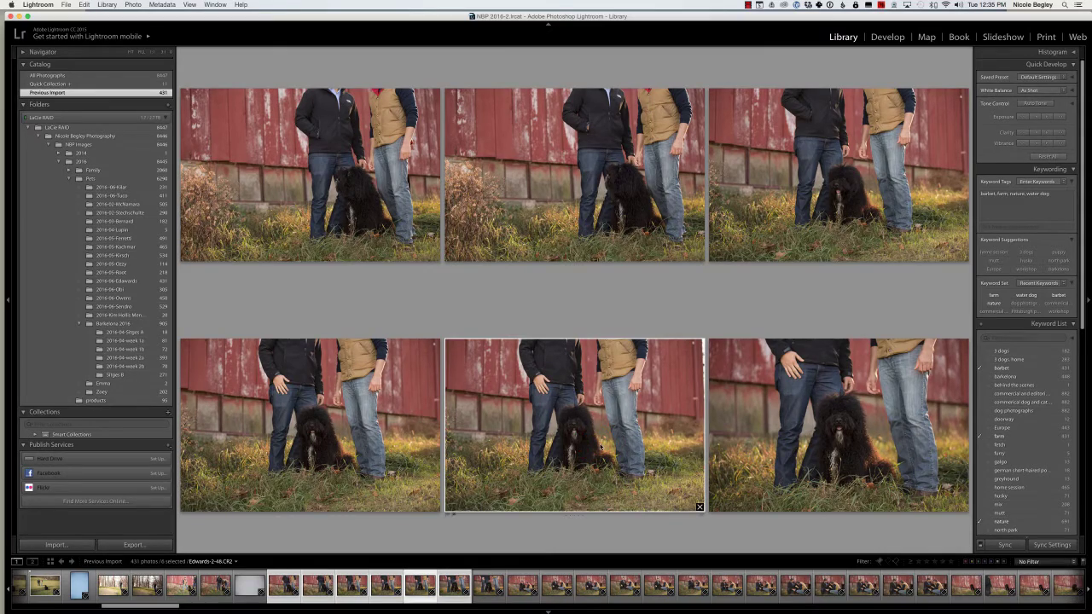
pyautogui.press('p')
pyautogui.click(581, 585)
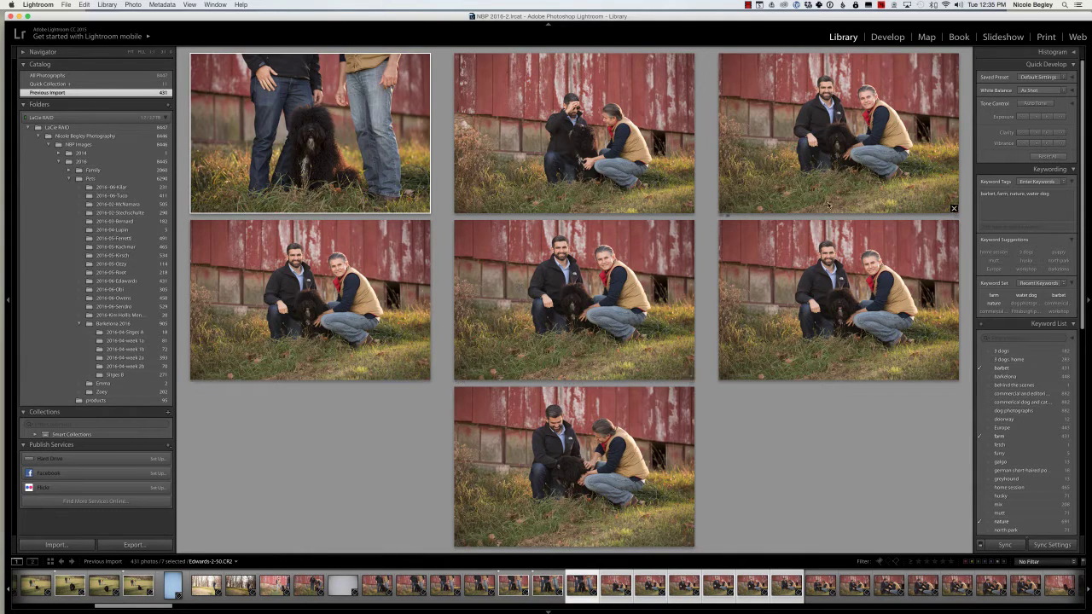
# Step: Compare the top-right crouching photo full size with its neighbours and flag it as a Pick
pyautogui.click(830, 146)
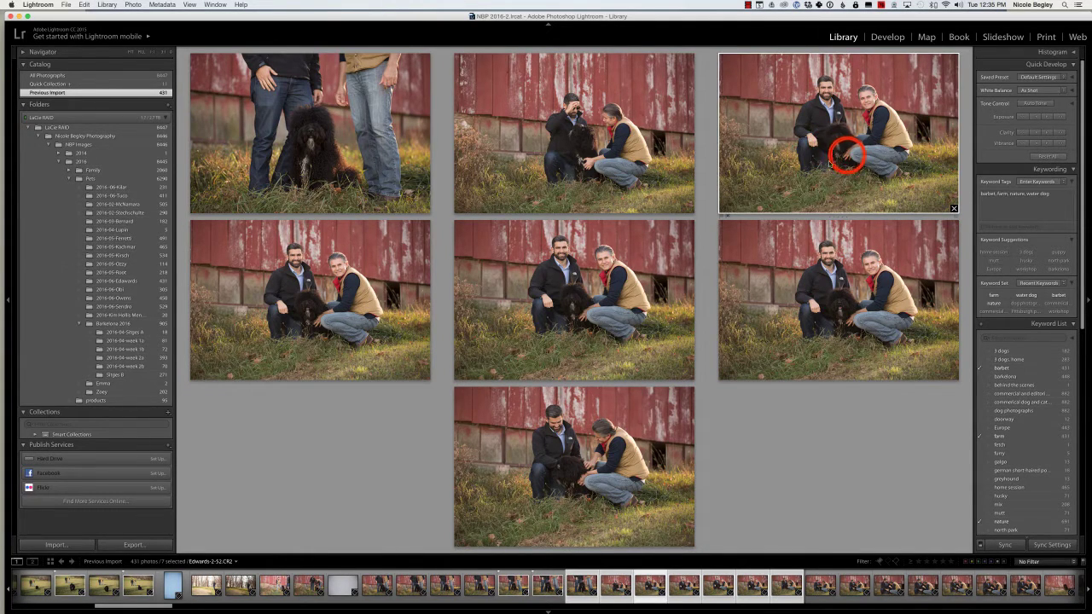
pyautogui.press('e')
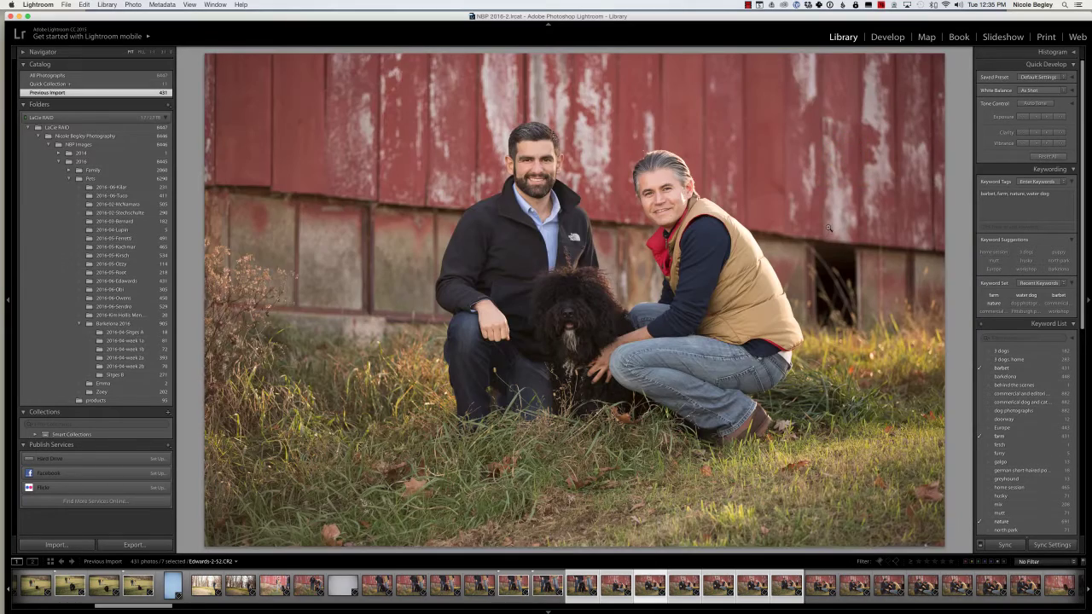
pyautogui.press('Right')
pyautogui.press('Right')
pyautogui.press('Right')
pyautogui.press('Right')
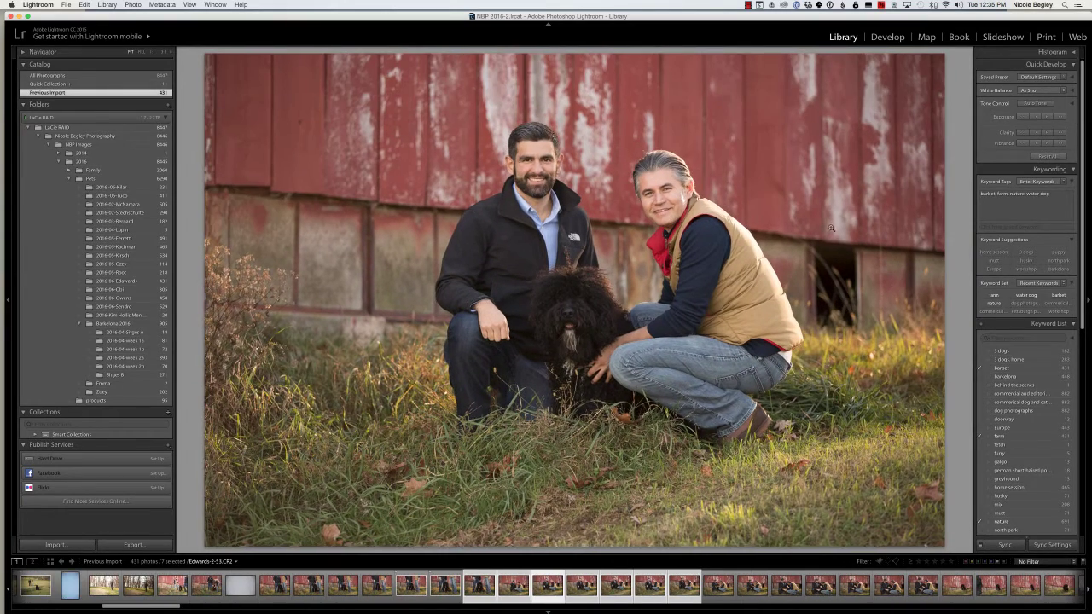
pyautogui.press('Left')
pyautogui.press('p')
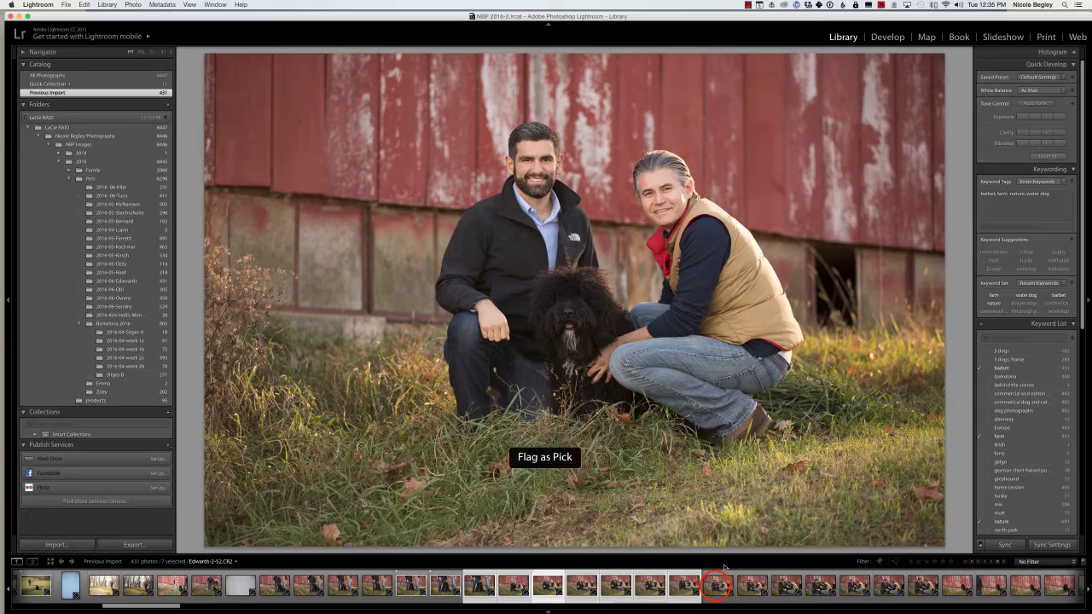
# Step: Survey Edwards-2-57 to 2-63, flag the bottom photo, then view Edwards-2-67 alone
pyautogui.click(719, 585)
pyautogui.keyDown('shift'); pyautogui.click(924, 586); pyautogui.keyUp('shift')
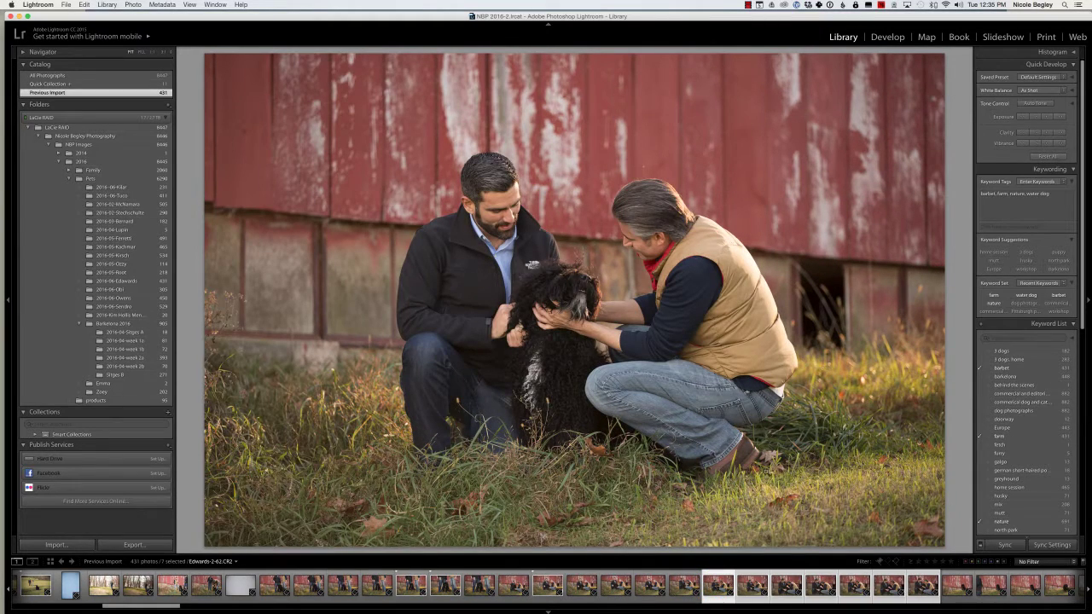
pyautogui.press('n')
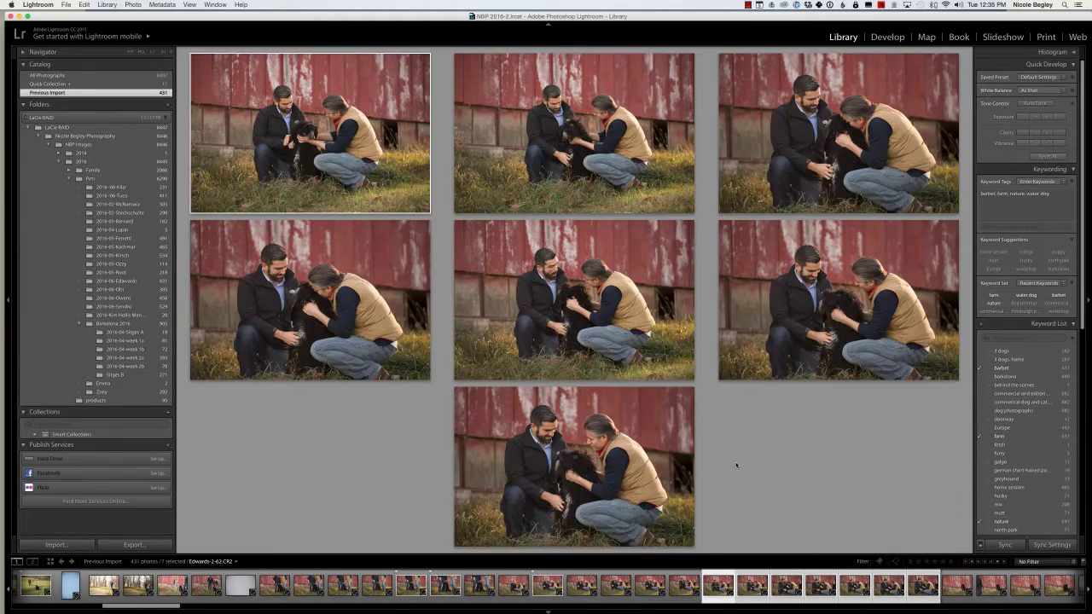
pyautogui.click(803, 172)
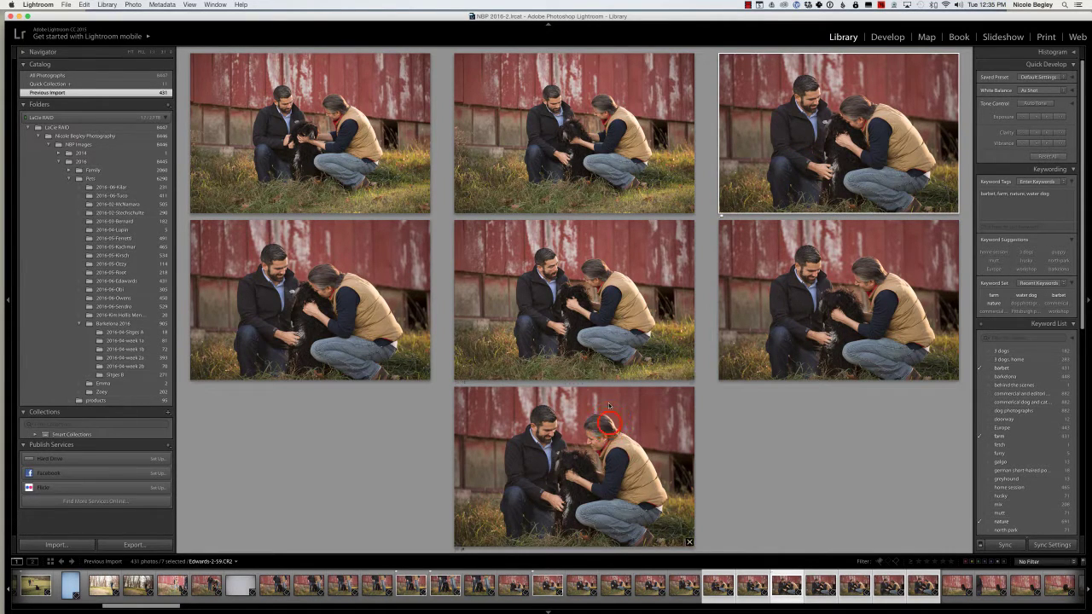
pyautogui.click(610, 430)
pyautogui.press('p')
pyautogui.doubleClick(580, 587)
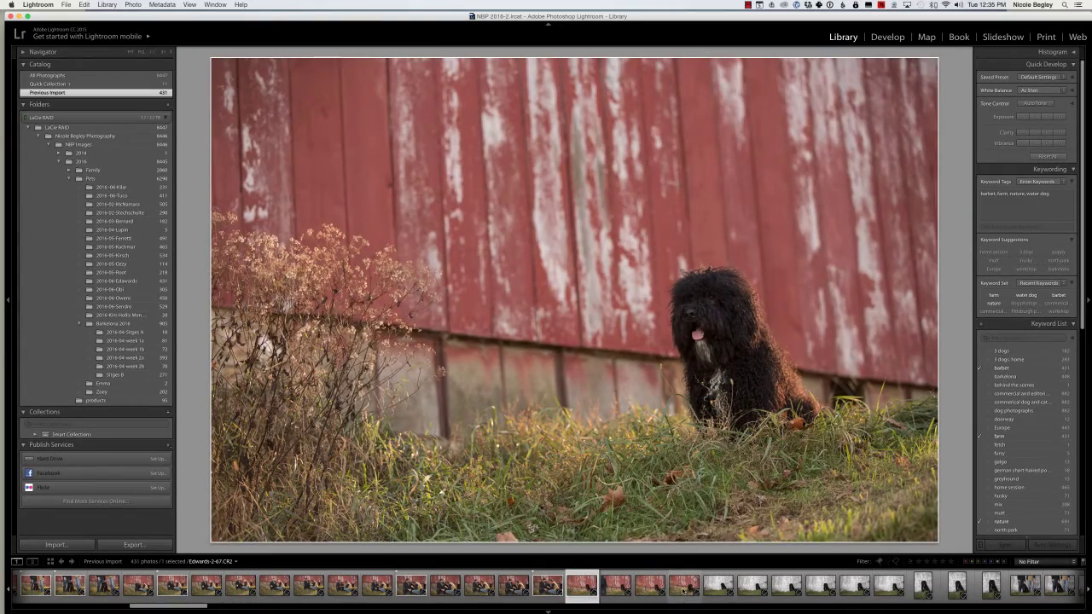
# Step: Survey the four dog-by-barn and six dog-by-white-wall photos, flagging the best as Picks
pyautogui.keyDown('shift'); pyautogui.click(684, 588); pyautogui.keyUp('shift')
pyautogui.press('n')
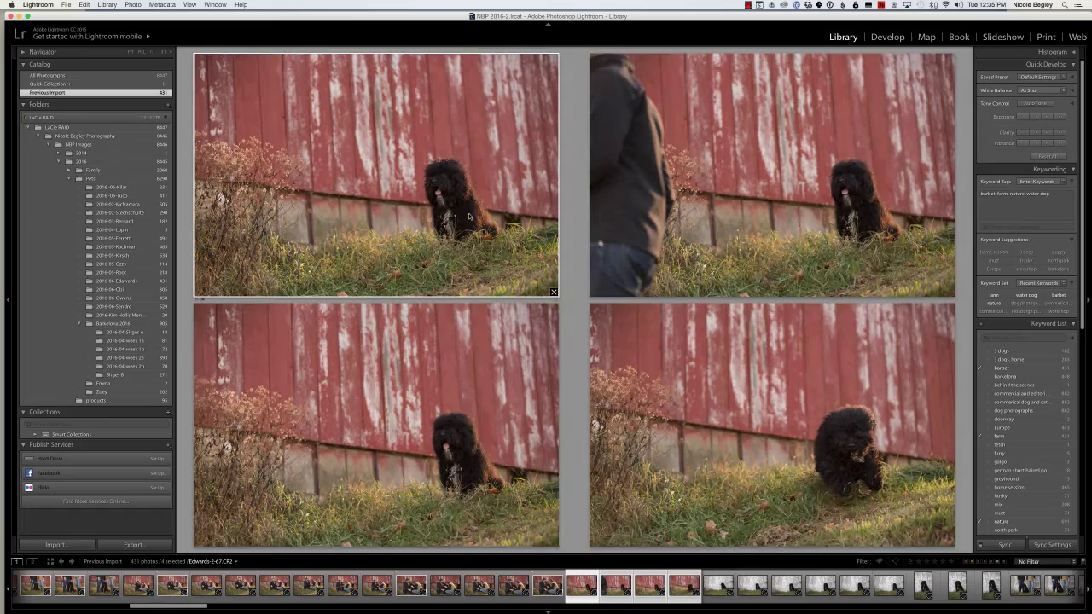
pyautogui.click(717, 448)
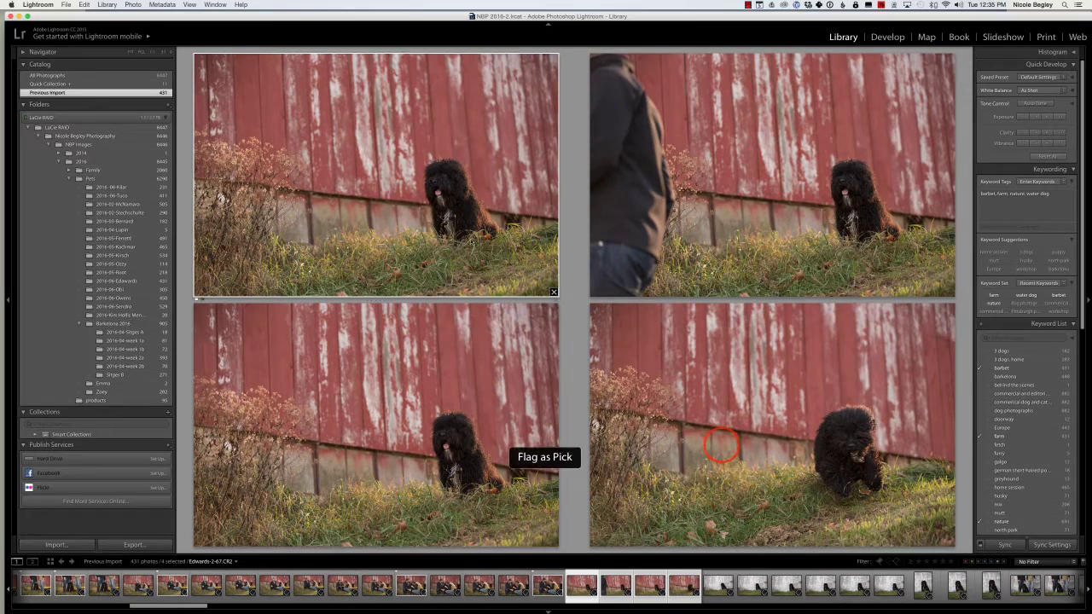
pyautogui.click(715, 584)
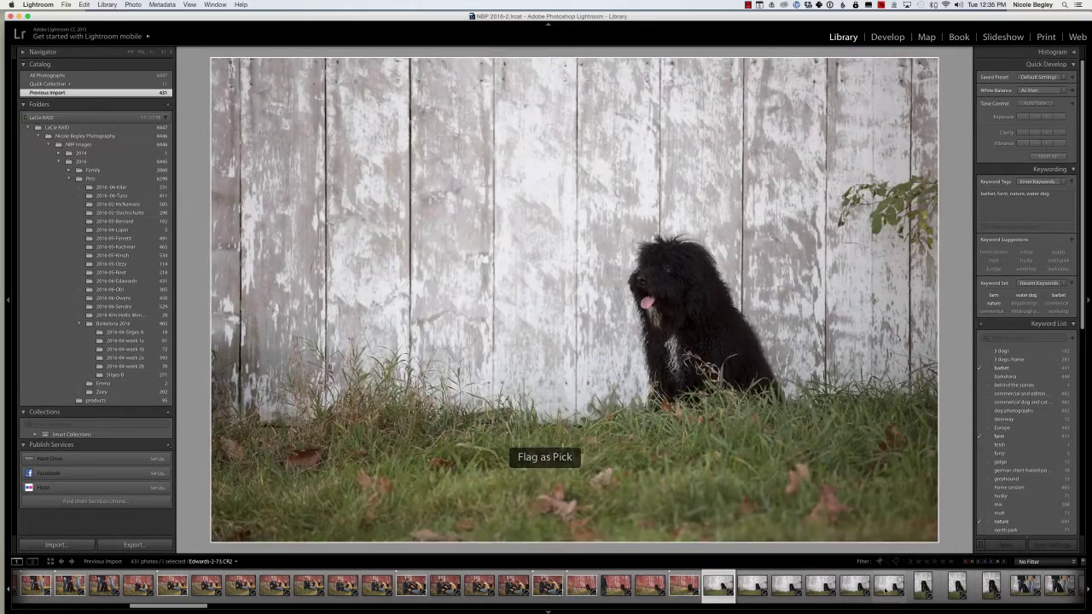
pyautogui.keyDown('shift'); pyautogui.click(889, 585); pyautogui.keyUp('shift')
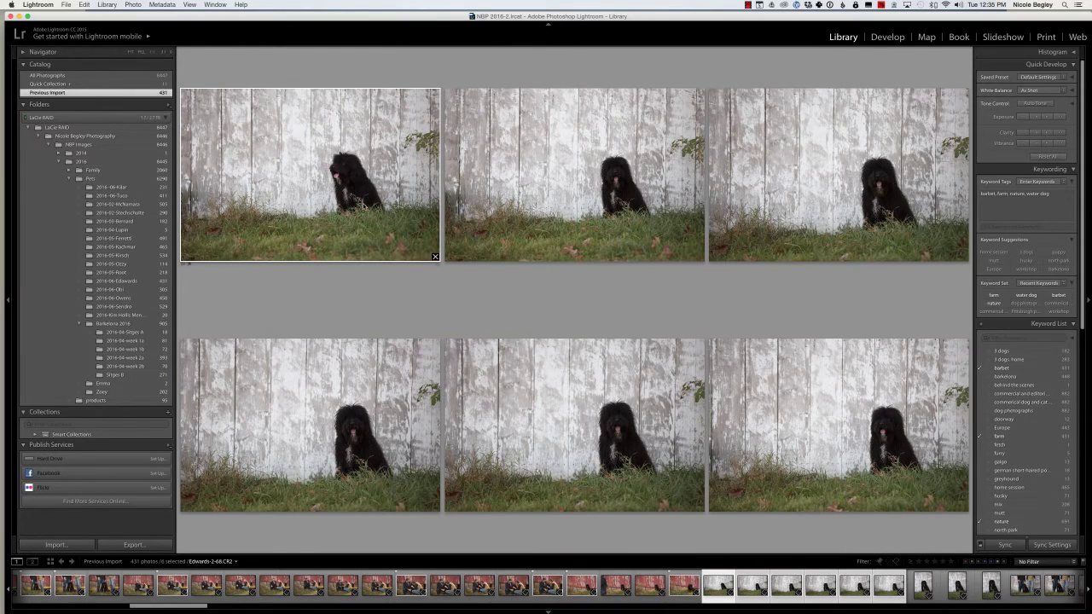
pyautogui.press('p')
pyautogui.click(592, 422)
pyautogui.press('p')
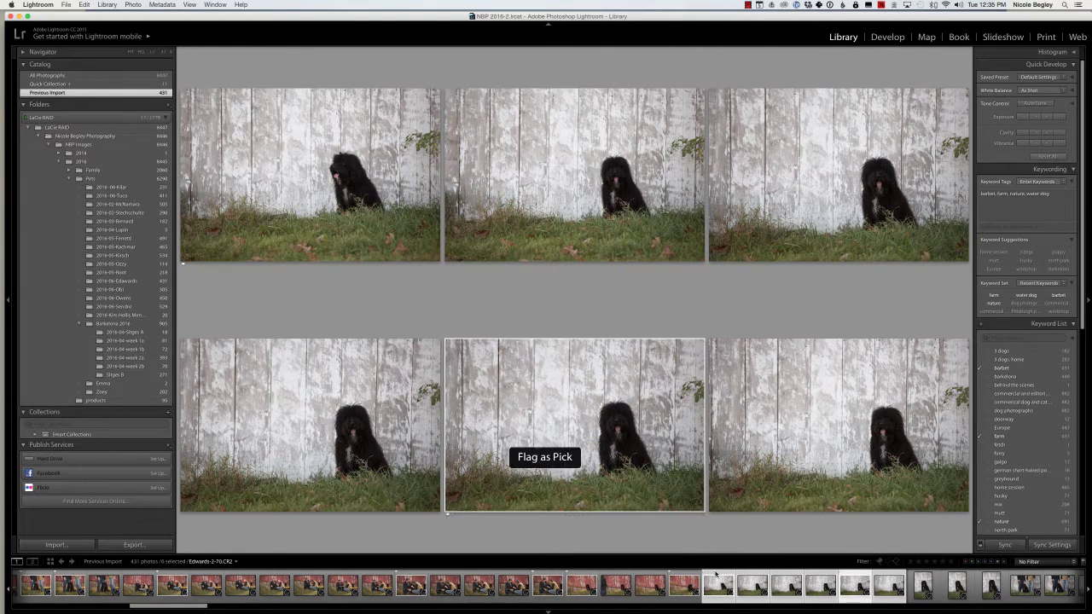
# Step: Survey seven portrait dog photos, flagging the first and bottom-right men-and-dog shots as Picks
pyautogui.moveTo(202, 605); pyautogui.dragTo(219, 587)
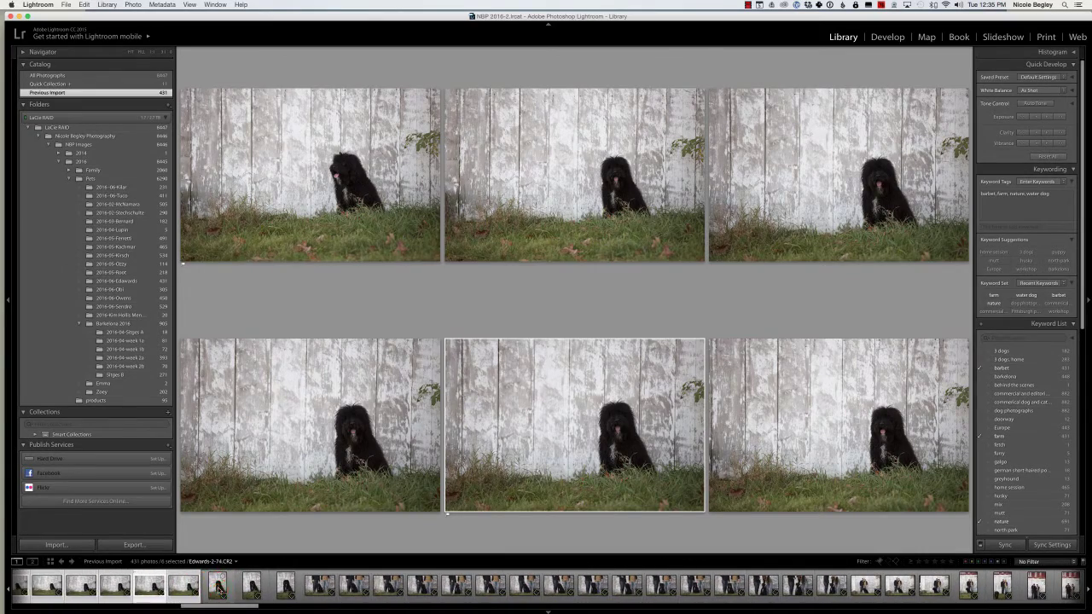
pyautogui.click(219, 588)
pyautogui.keyDown('shift'); pyautogui.click(420, 586); pyautogui.keyUp('shift')
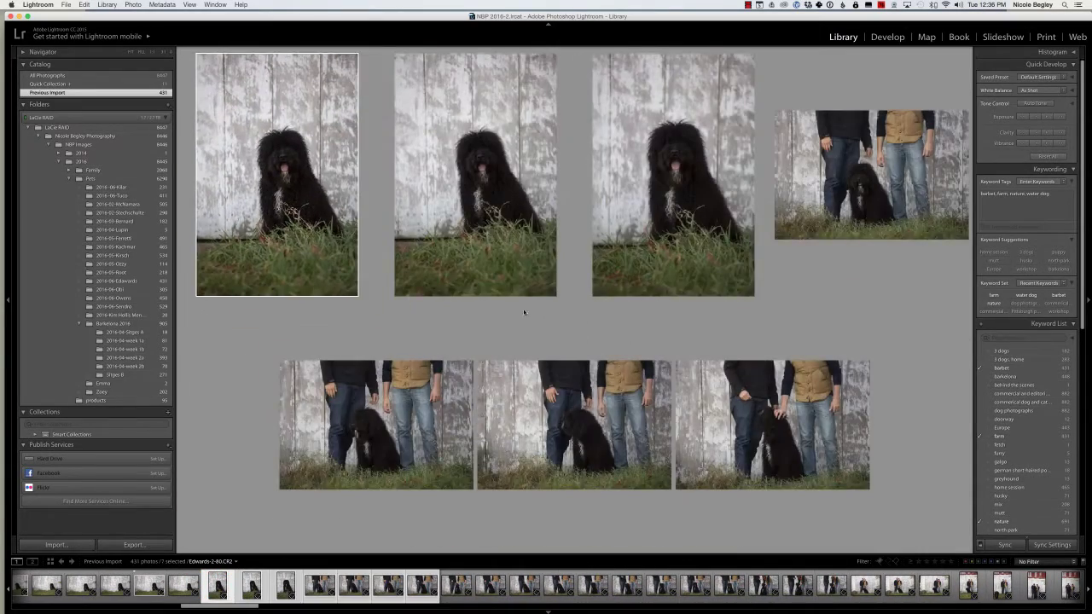
pyautogui.moveTo(333, 212)
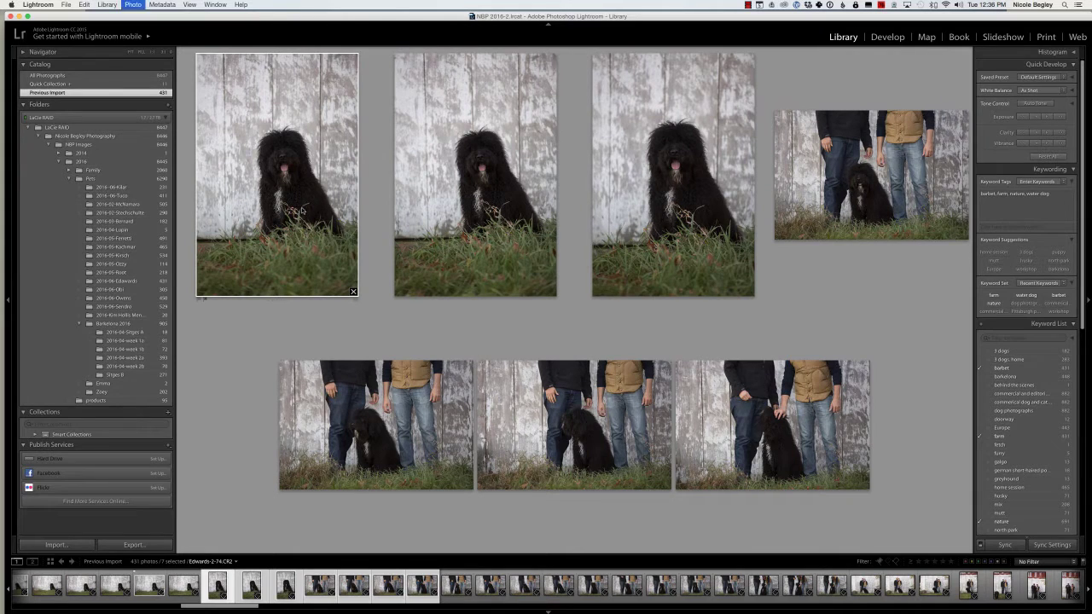
pyautogui.press('p')
pyautogui.click(726, 441)
pyautogui.press('p')
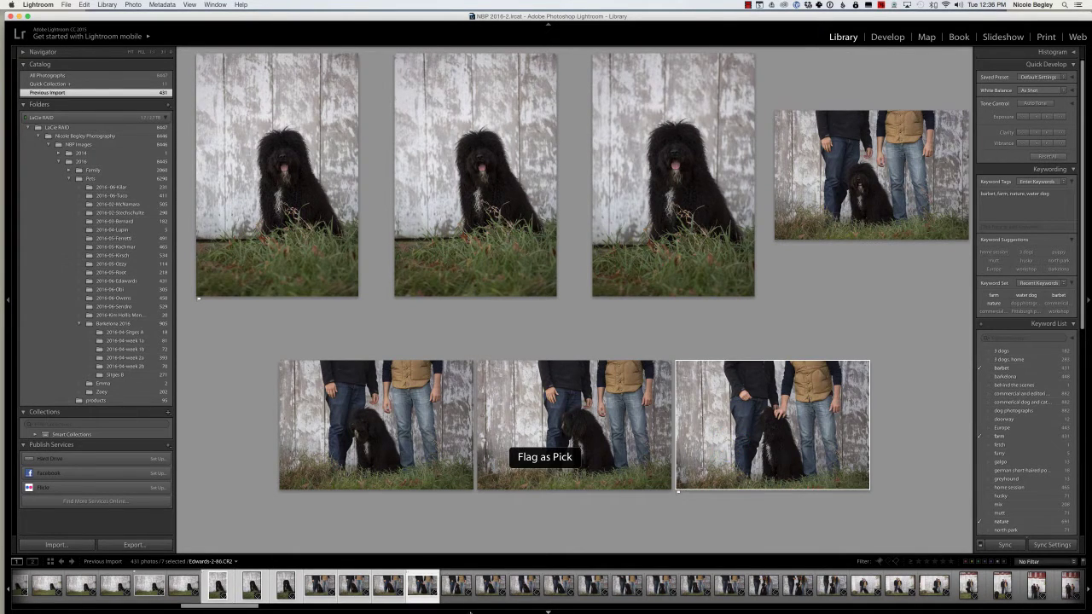
# Step: Compare seven men-and-dog photos, then five from Edwards-2-88, flag the top-centre one, and view Edwards-2-93
pyautogui.click(457, 586)
pyautogui.keyDown('shift'); pyautogui.click(661, 586); pyautogui.keyUp('shift')
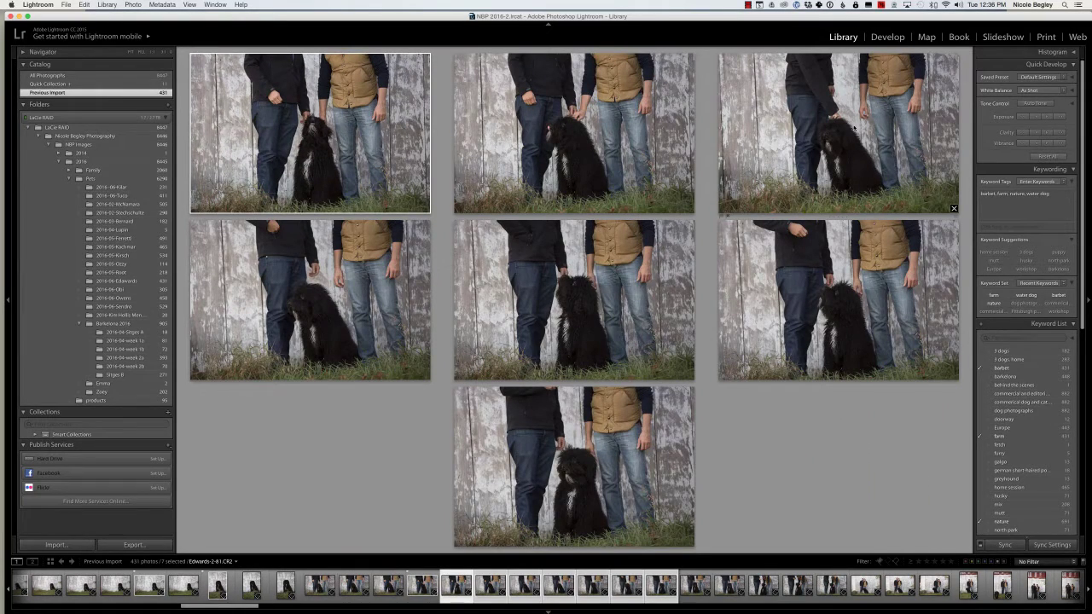
pyautogui.click(560, 323)
pyautogui.click(697, 585)
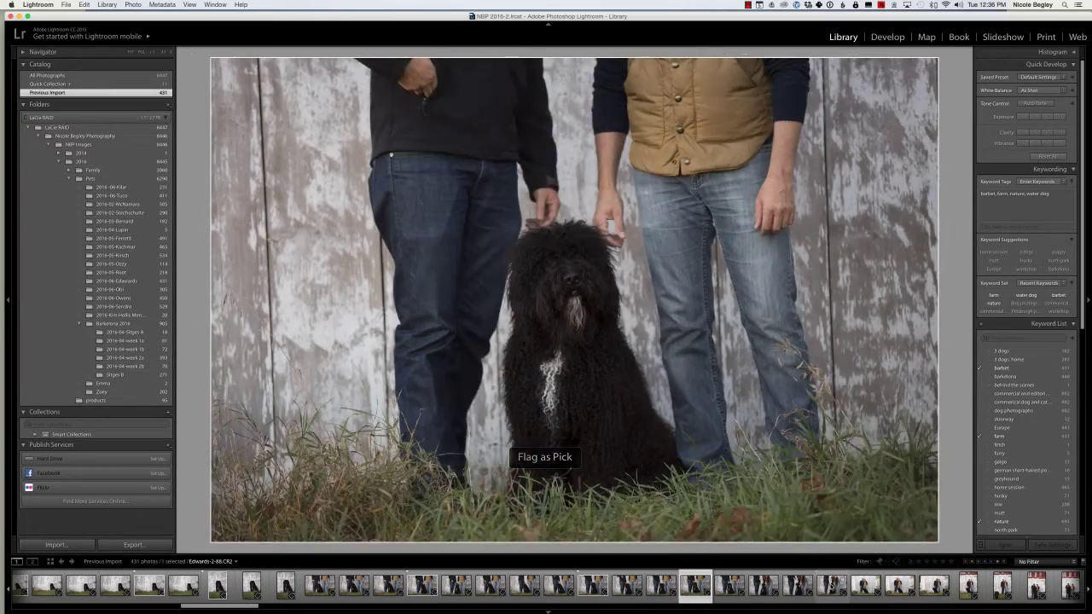
pyautogui.keyDown('shift'); pyautogui.click(832, 586); pyautogui.keyUp('shift')
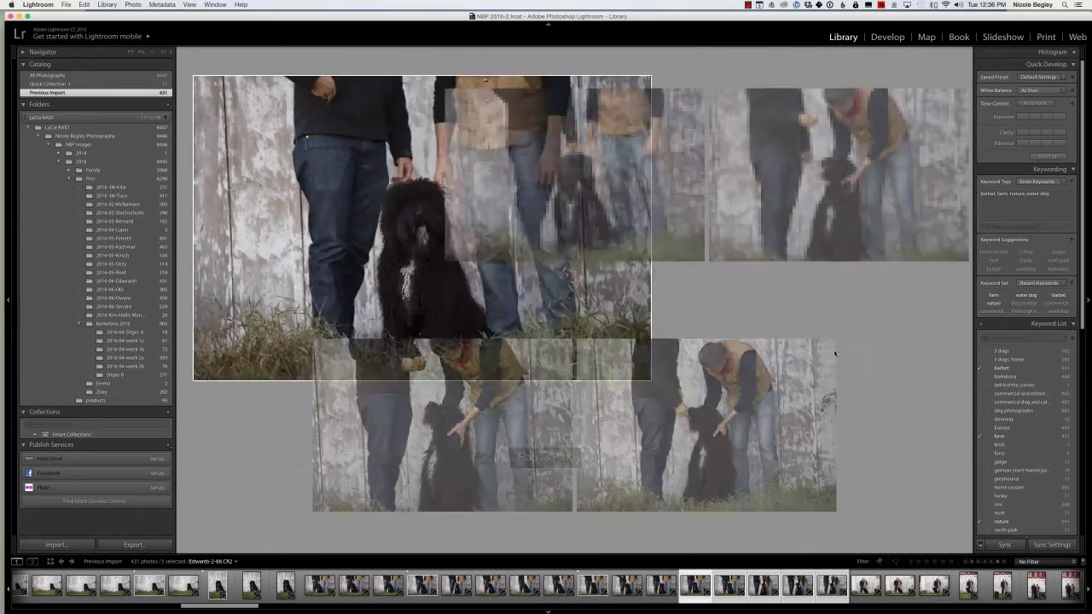
pyautogui.click(615, 197)
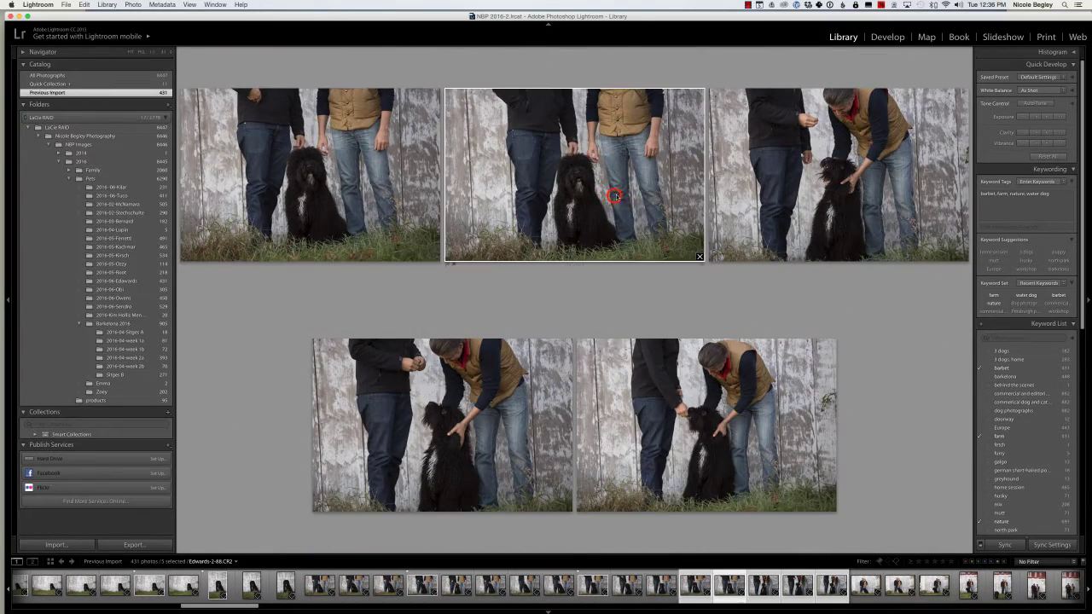
pyautogui.press('p')
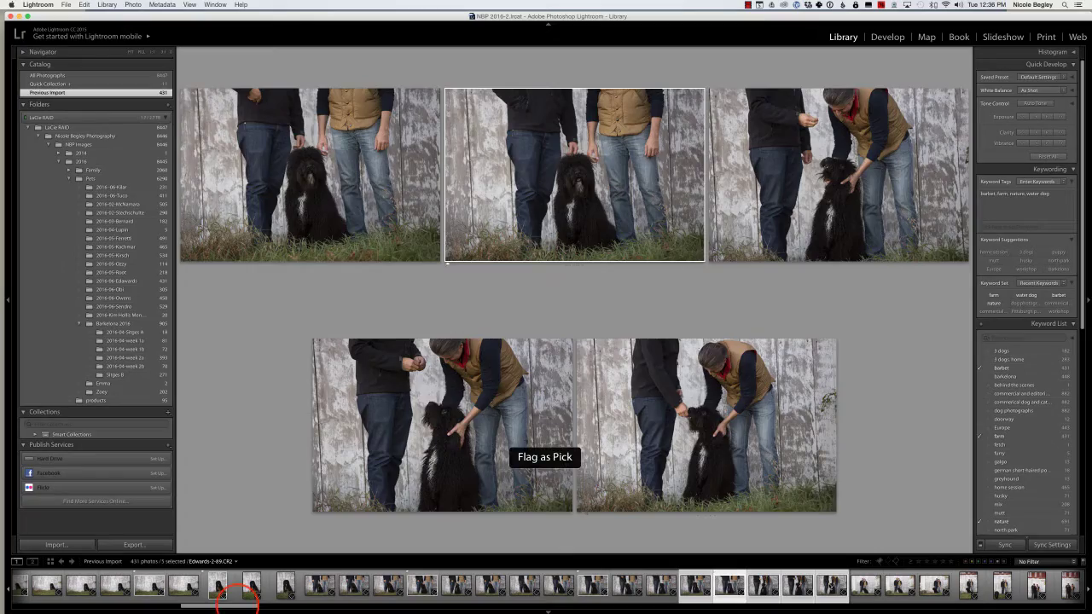
pyautogui.click(243, 587)
pyautogui.moveTo(243, 604); pyautogui.dragTo(281, 604)
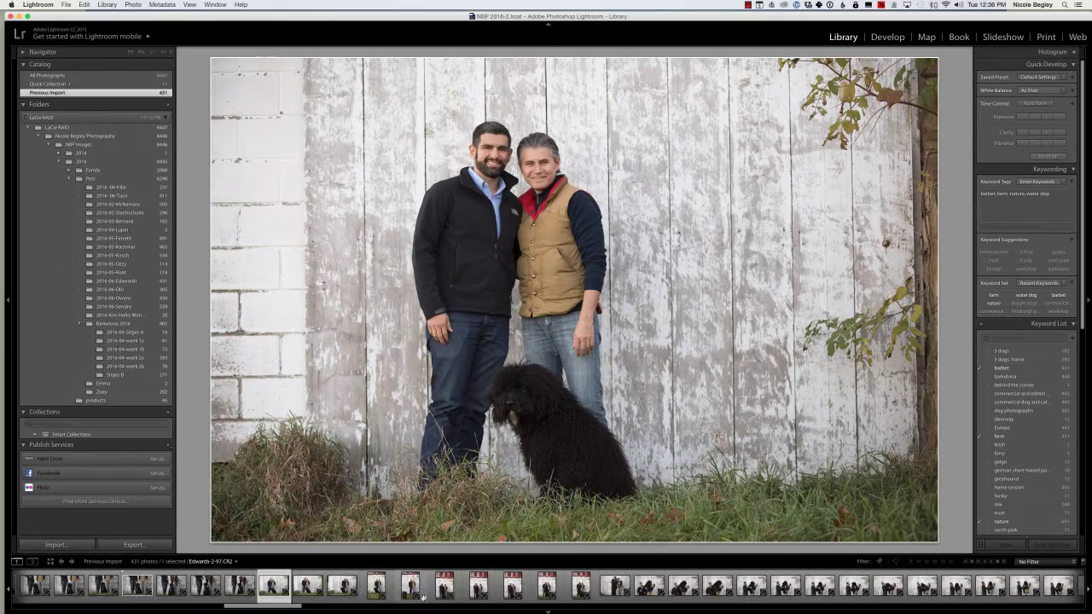
# Step: Survey six men-by-the-wall photos and flag the second portrait with the dog as a Pick
pyautogui.keyDown('shift'); pyautogui.click(443, 585); pyautogui.keyUp('shift')
pyautogui.press('n')
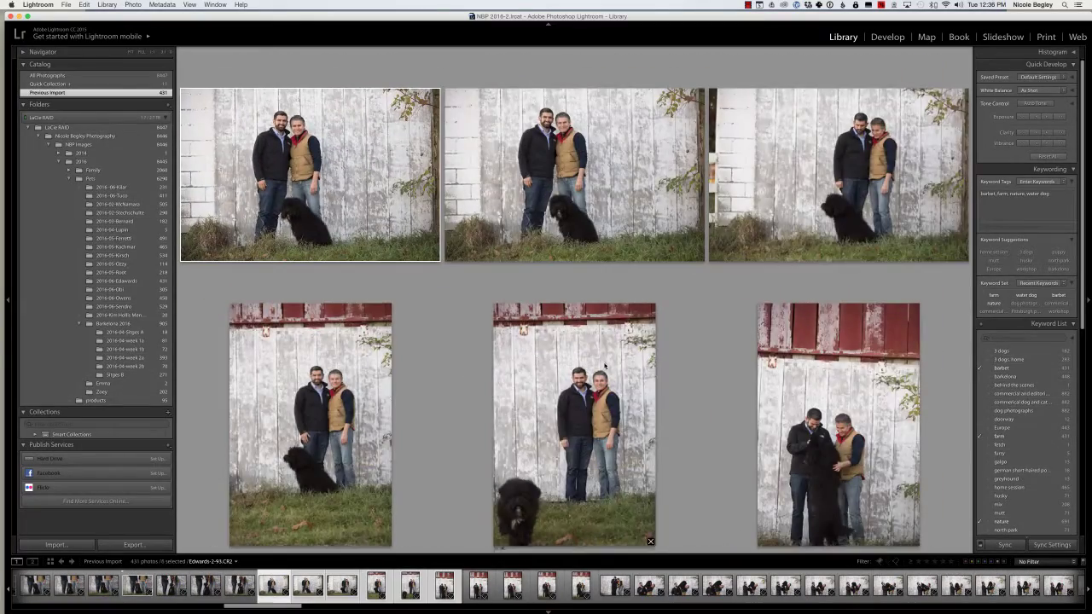
pyautogui.click(634, 201)
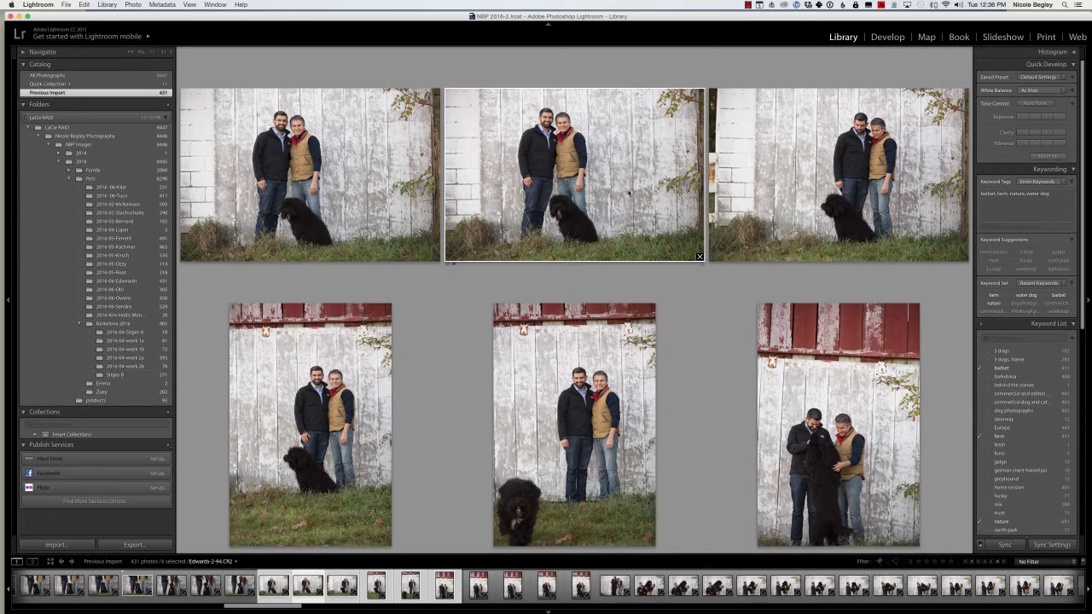
pyautogui.press('p')
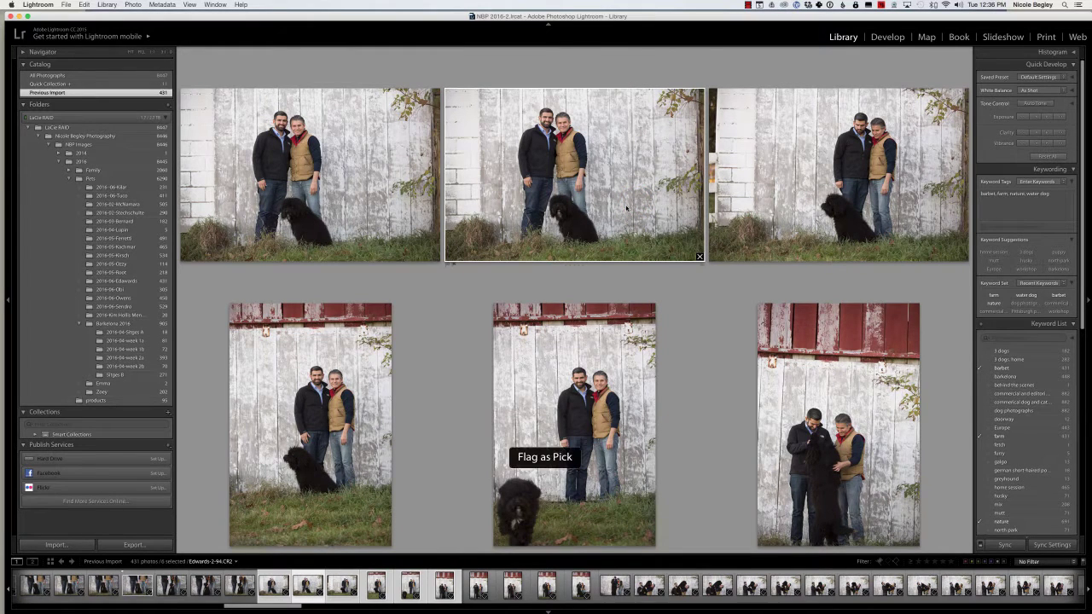
# Step: Compare the jumping-dog shots, flag the best, and select seven shots of the men lifting the dog
pyautogui.click(491, 585)
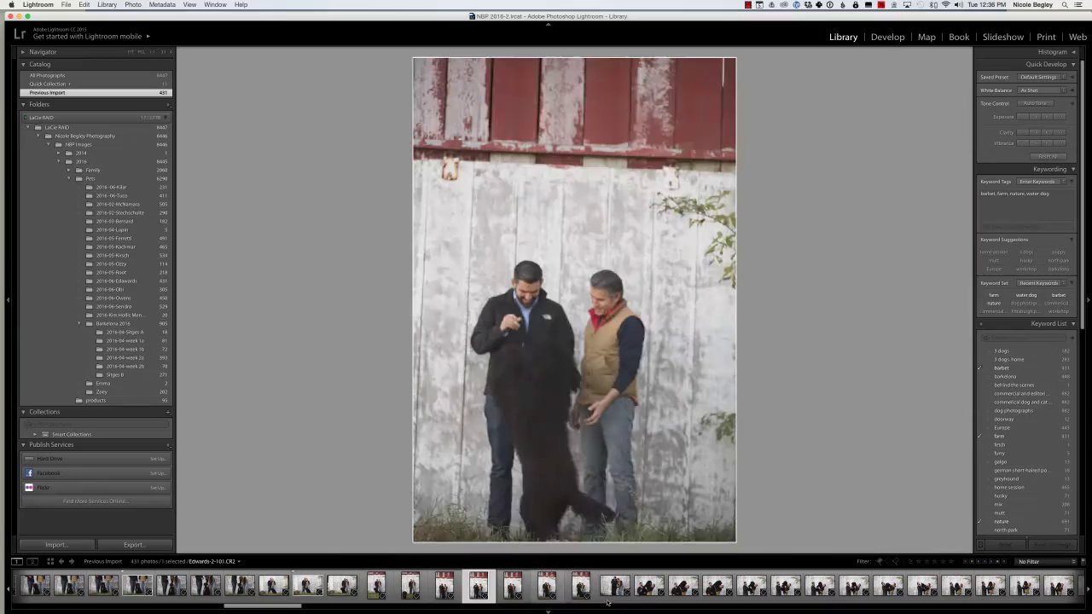
pyautogui.keyDown('shift'); pyautogui.click(581, 586); pyautogui.keyUp('shift')
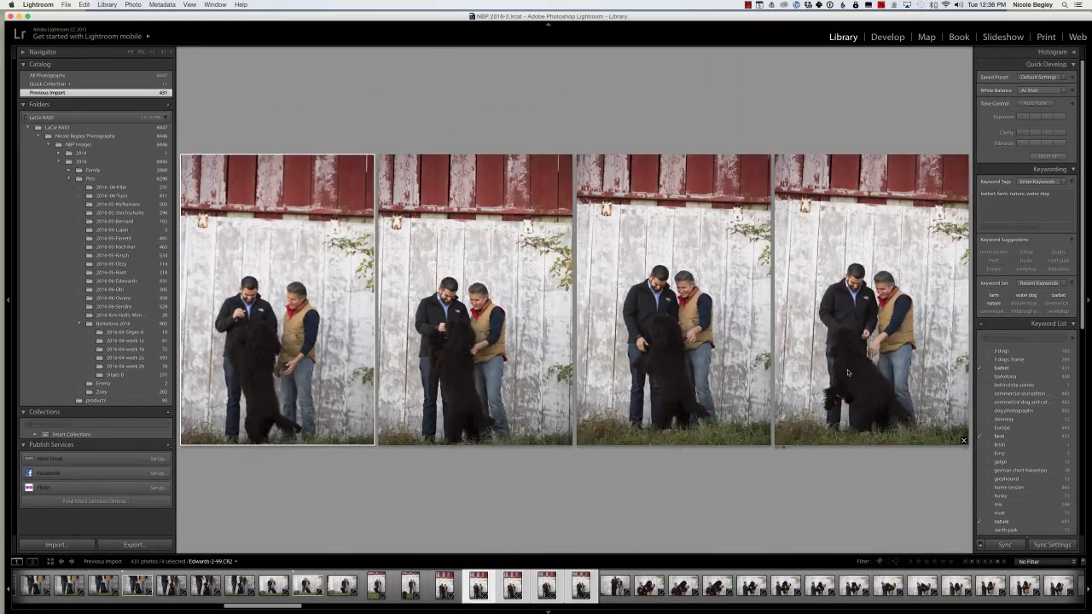
pyautogui.press('p')
pyautogui.keyDown('shift'); pyautogui.click(819, 585); pyautogui.keyUp('shift')
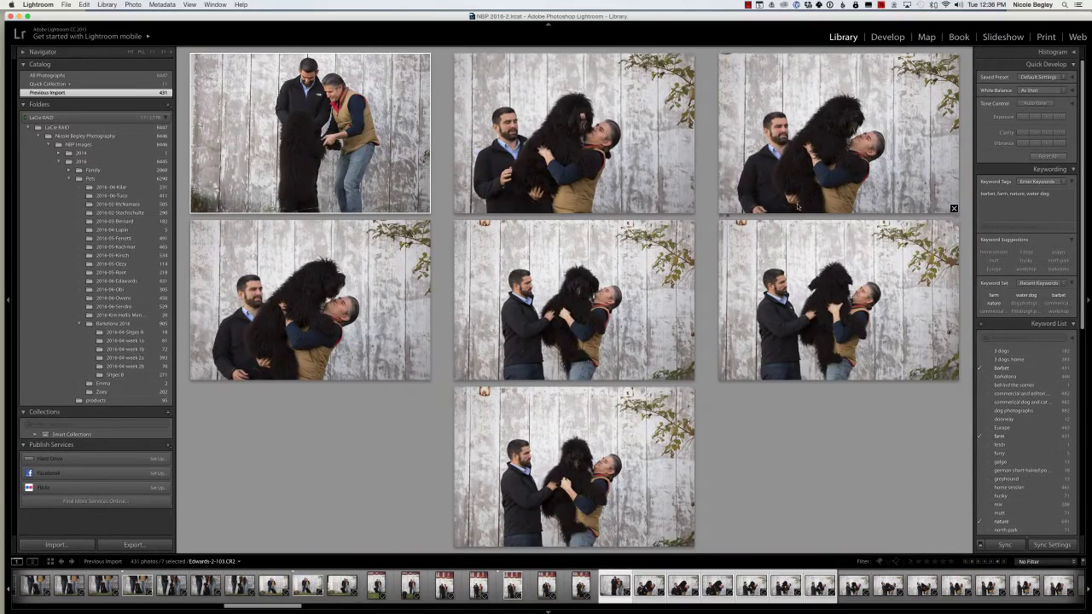
# Step: Compare photos Edwards-2-110 through 116, flag the best, then select five men-hugging-dog shots
pyautogui.click(697, 595)
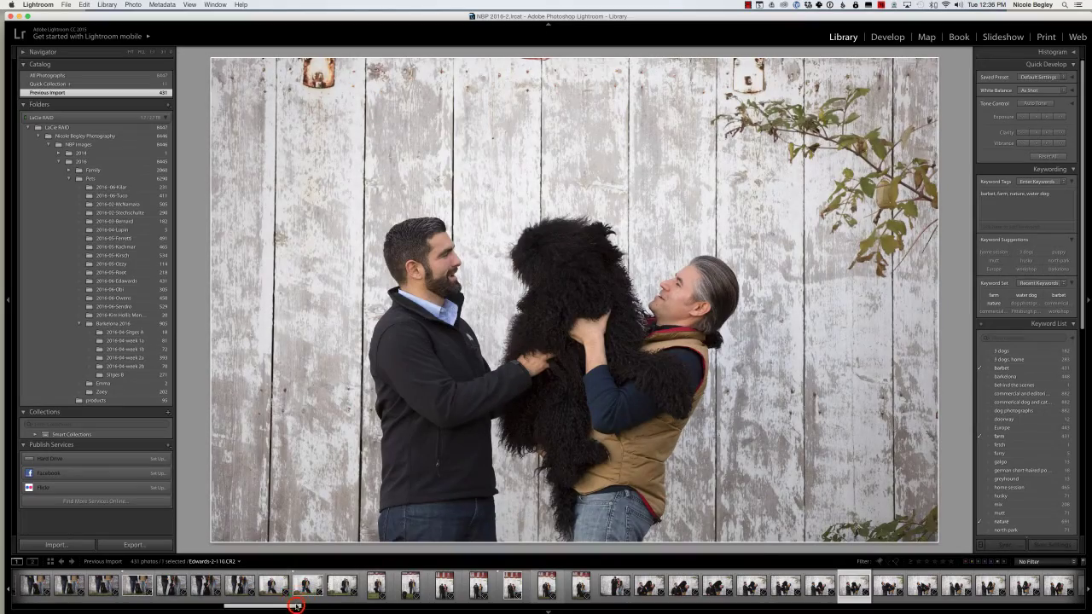
pyautogui.moveTo(292, 606); pyautogui.dragTo(335, 605)
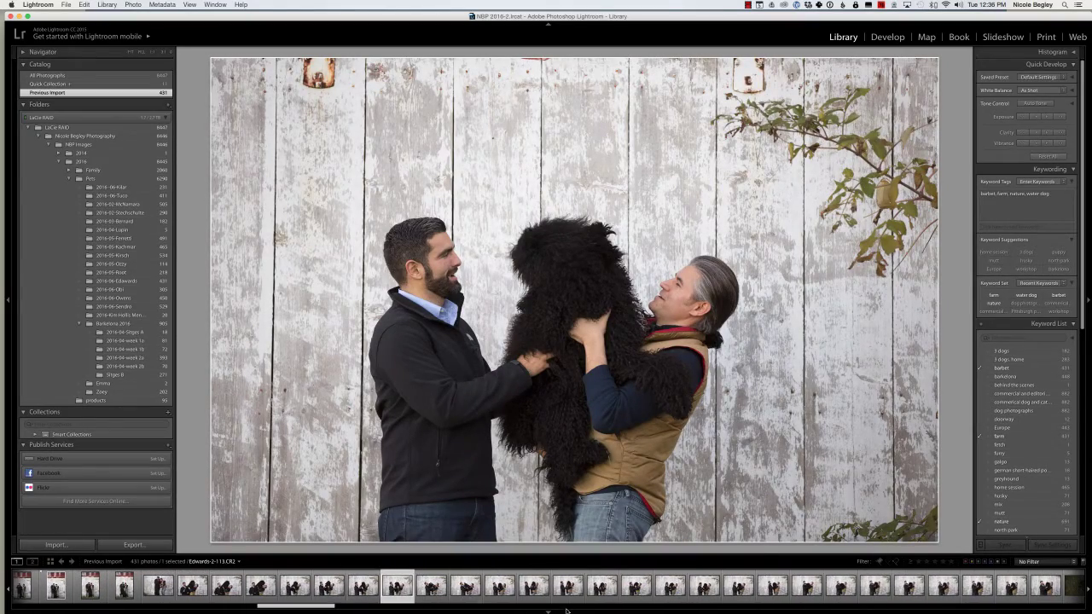
pyautogui.keyDown('shift'); pyautogui.click(602, 586); pyautogui.keyUp('shift')
pyautogui.click(633, 331)
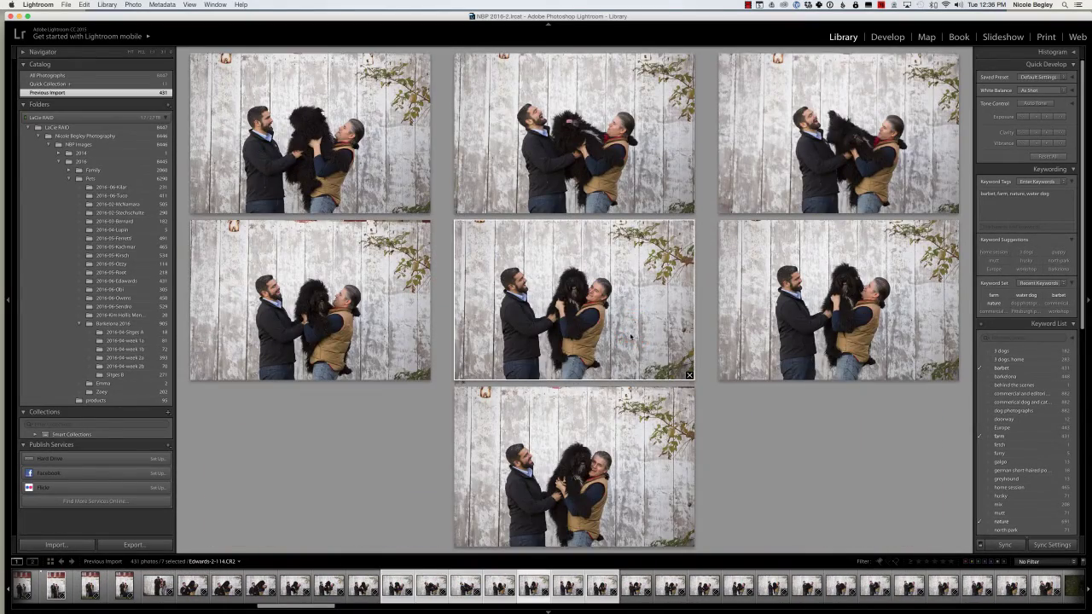
pyautogui.click(642, 474)
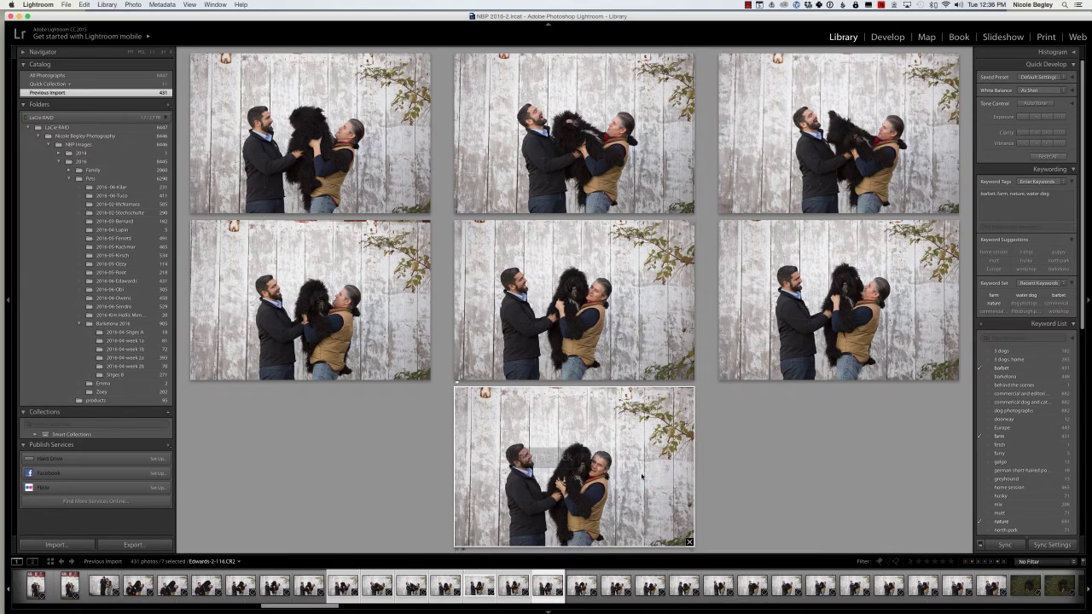
pyautogui.hotkey('shift', 'Right')
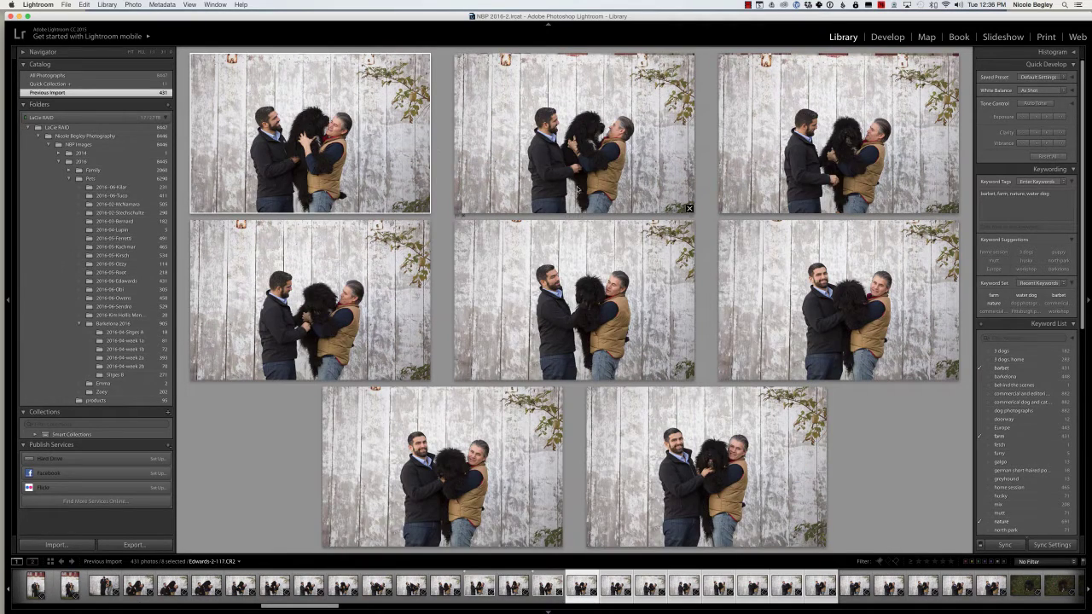
pyautogui.press('p')
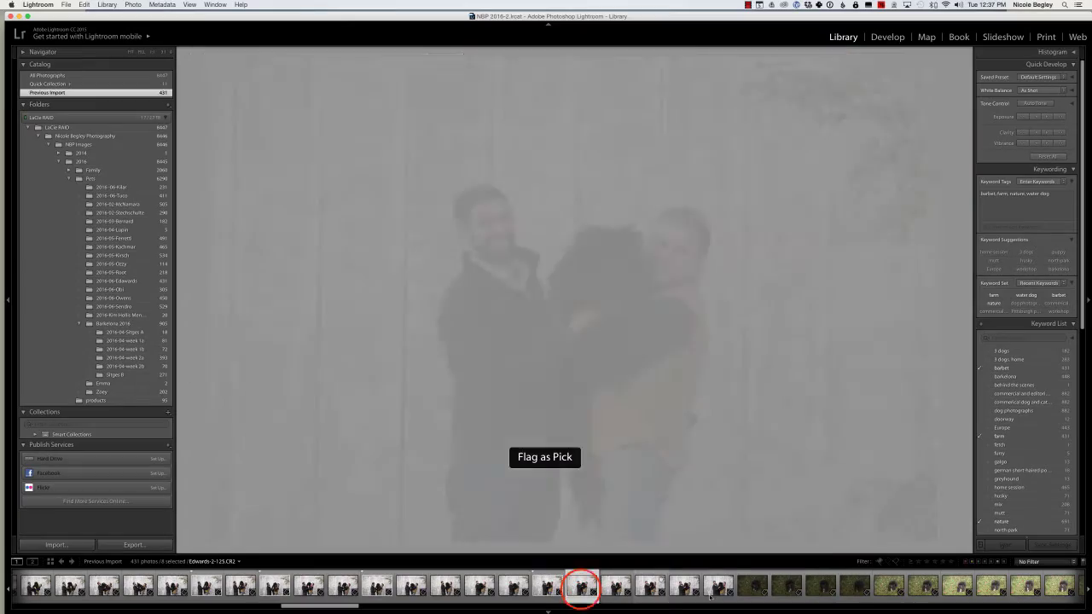
pyautogui.keyDown('shift'); pyautogui.click(710, 595); pyautogui.keyUp('shift')
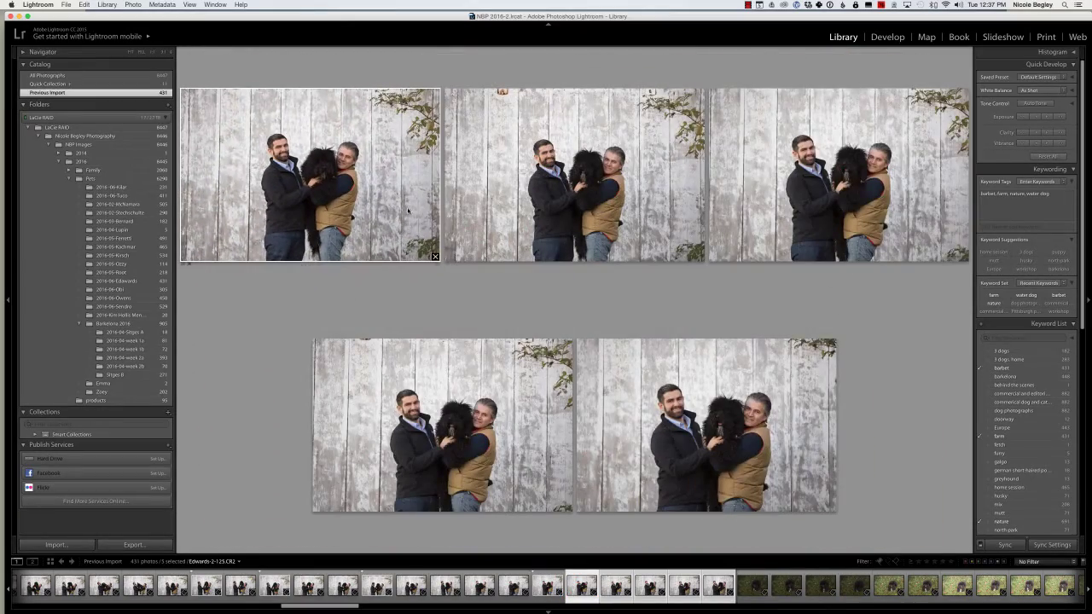
# Step: Flag the best hugging shot, then survey seven dog-in-grass photos and flag the top-middle one
pyautogui.press('p')
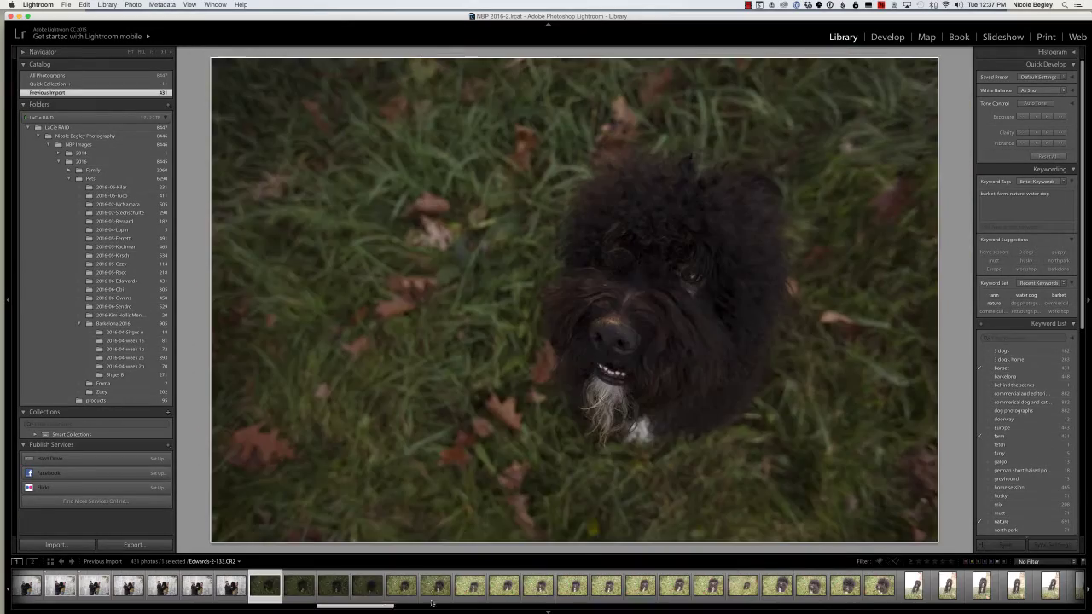
pyautogui.press('n')
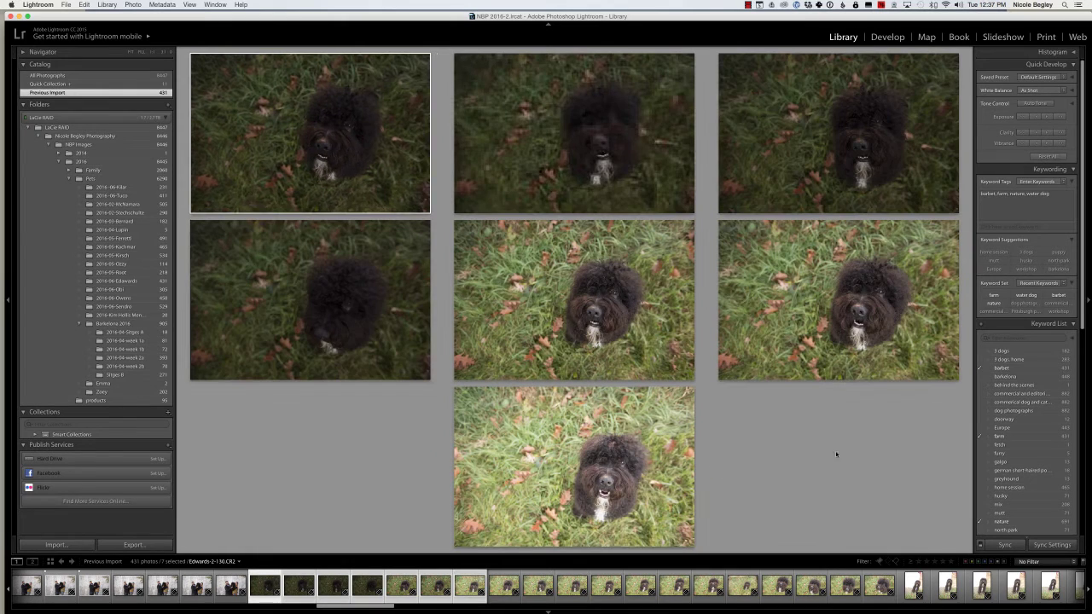
pyautogui.click(638, 153)
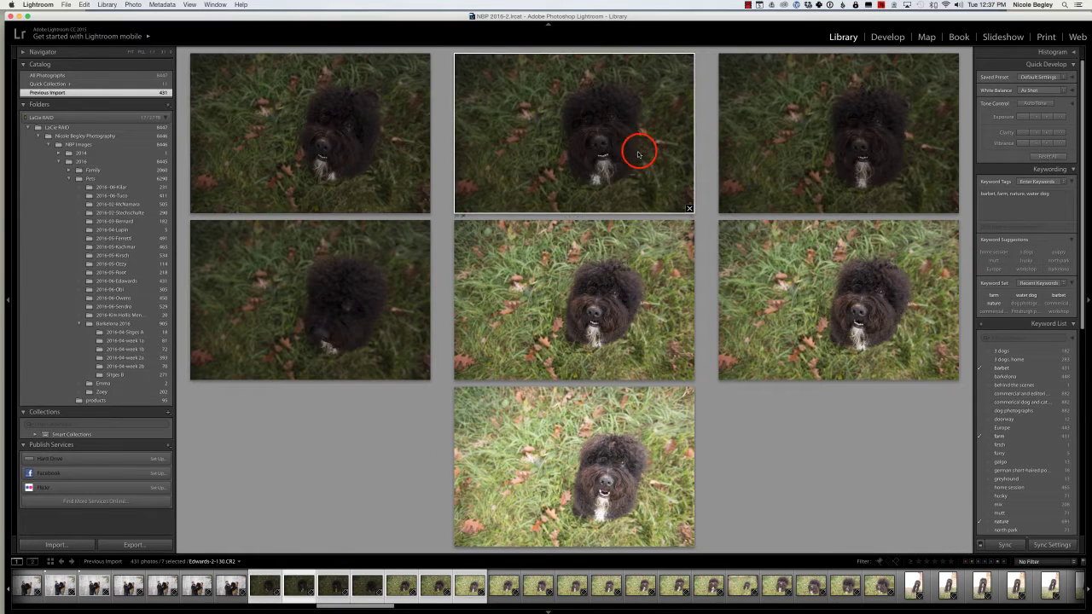
pyautogui.press('p')
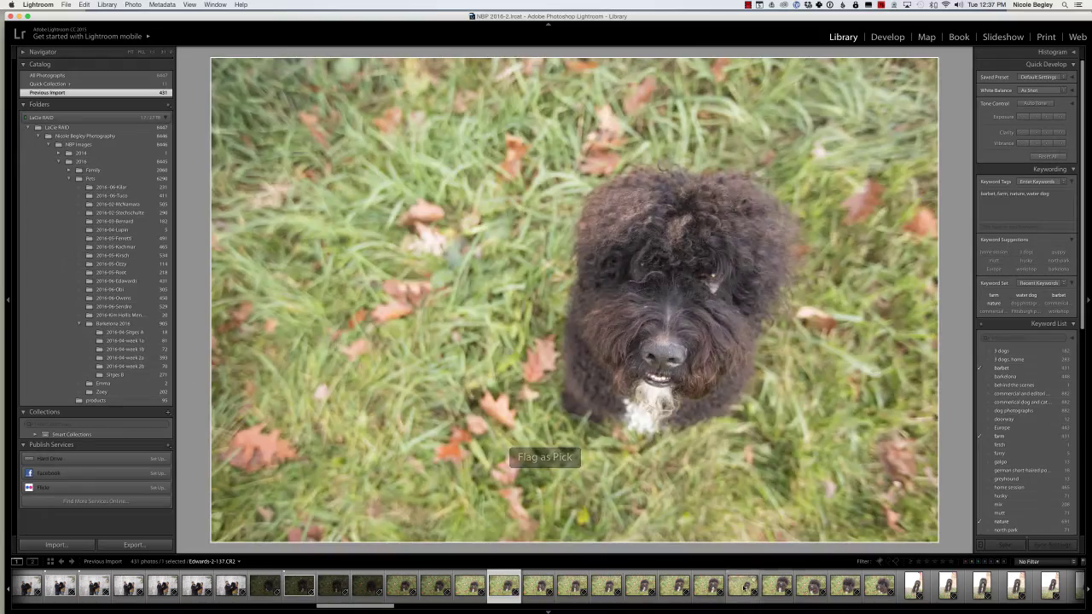
# Step: Compare eight close dog-in-grass shots and six close-ups, viewing Edwards-2-150 and an upright shot alone
pyautogui.keyDown('super'); pyautogui.click(775, 587); pyautogui.keyUp('super')
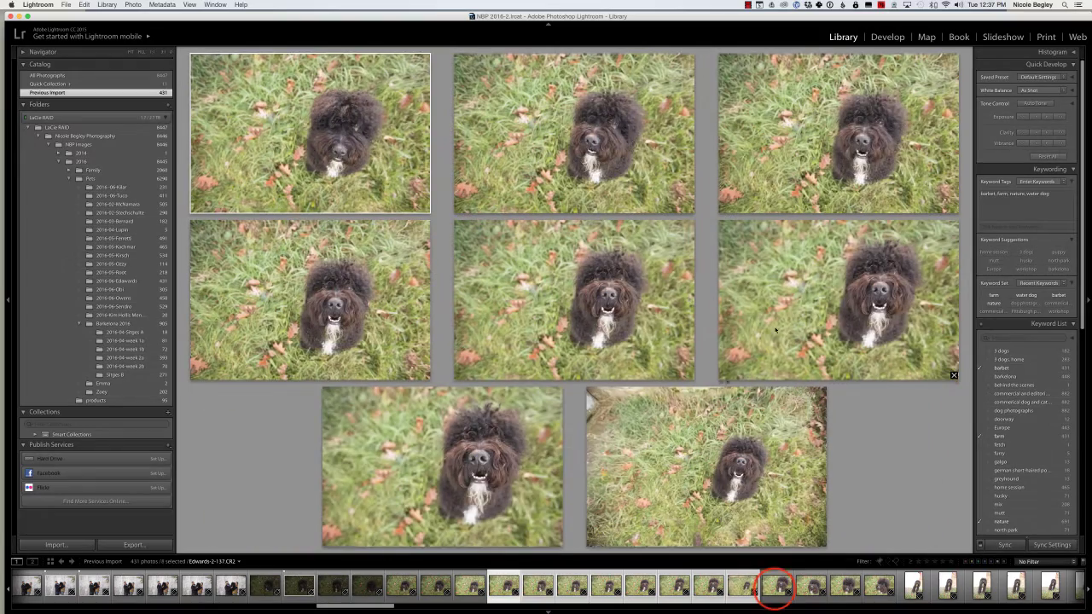
pyautogui.click(775, 587)
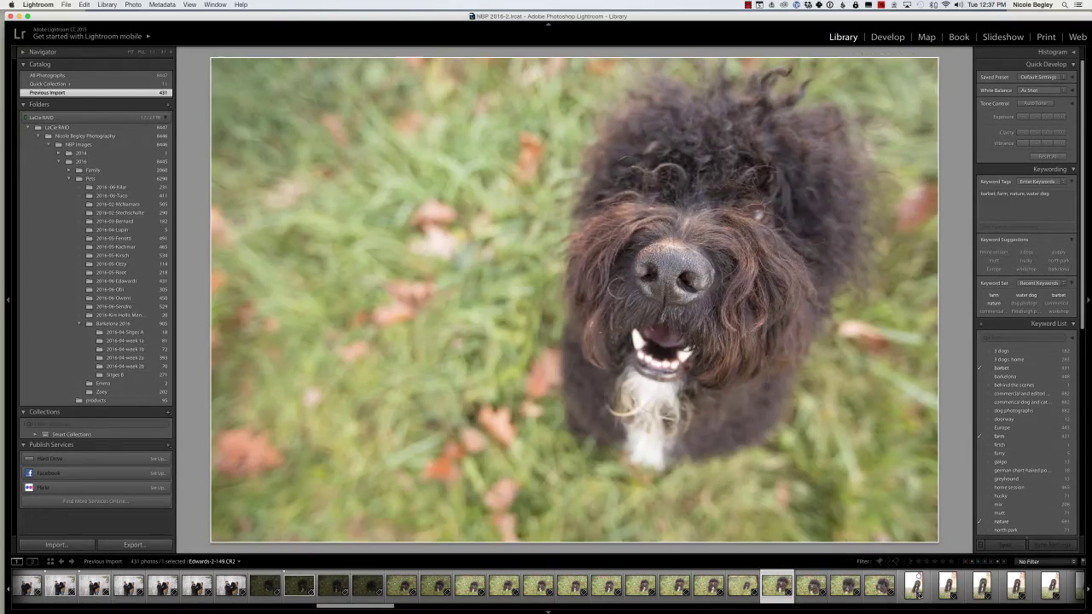
pyautogui.keyDown('shift'); pyautogui.click(945, 587); pyautogui.keyUp('shift')
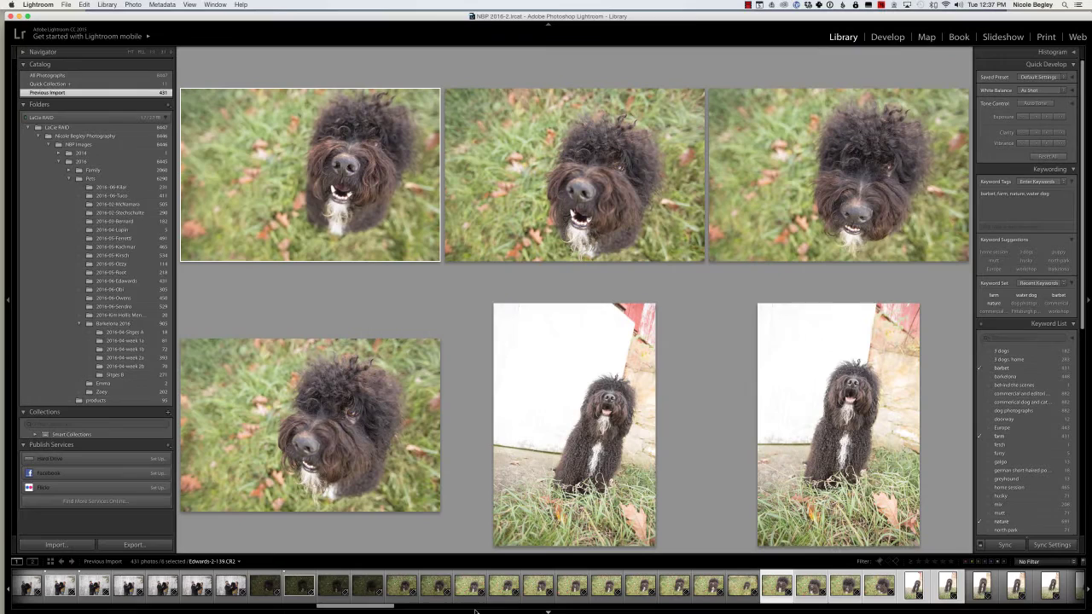
pyautogui.moveTo(372, 608); pyautogui.dragTo(412, 608)
pyautogui.click(410, 585)
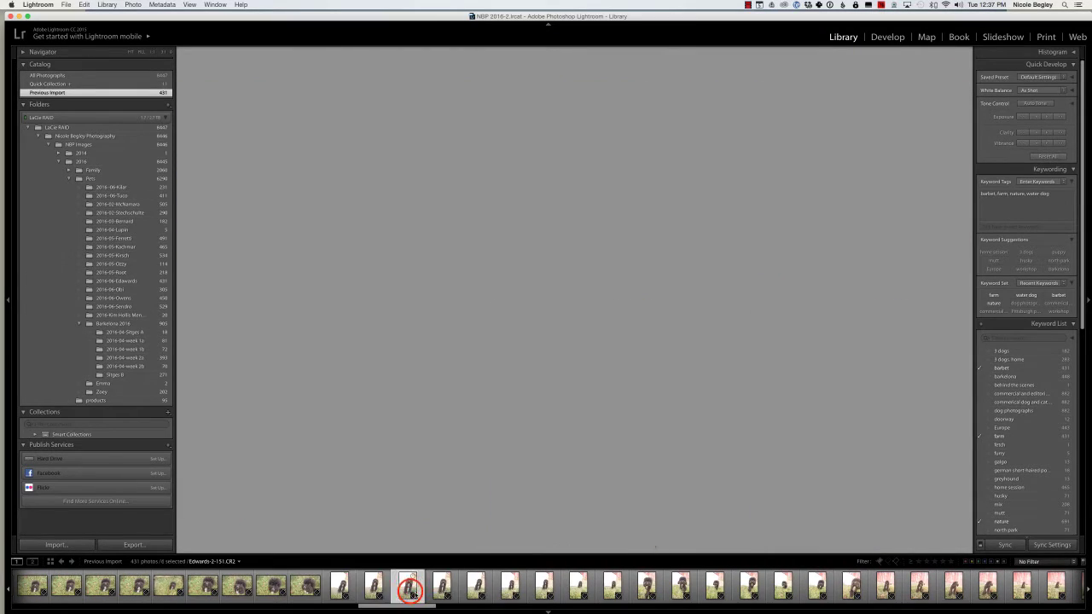
# Step: Compare nine upright dog-by-wall shots and the red-barn run, then start a comparison from Edwards-373
pyautogui.keyDown('shift'); pyautogui.click(681, 588); pyautogui.keyUp('shift')
pyautogui.click(493, 412)
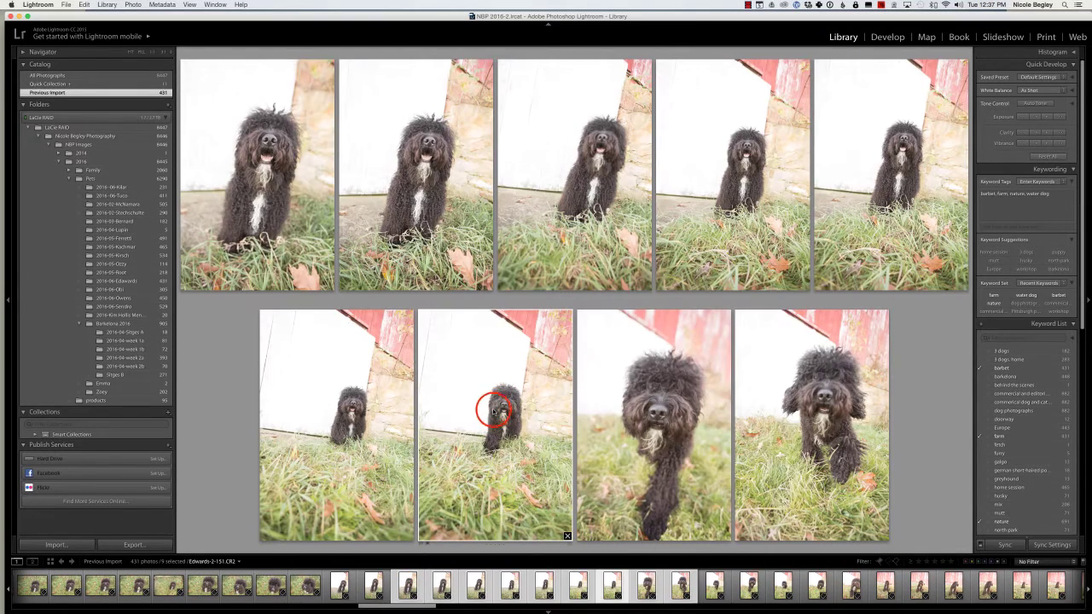
pyautogui.hscroll(4, 416, 587)
pyautogui.click(421, 587)
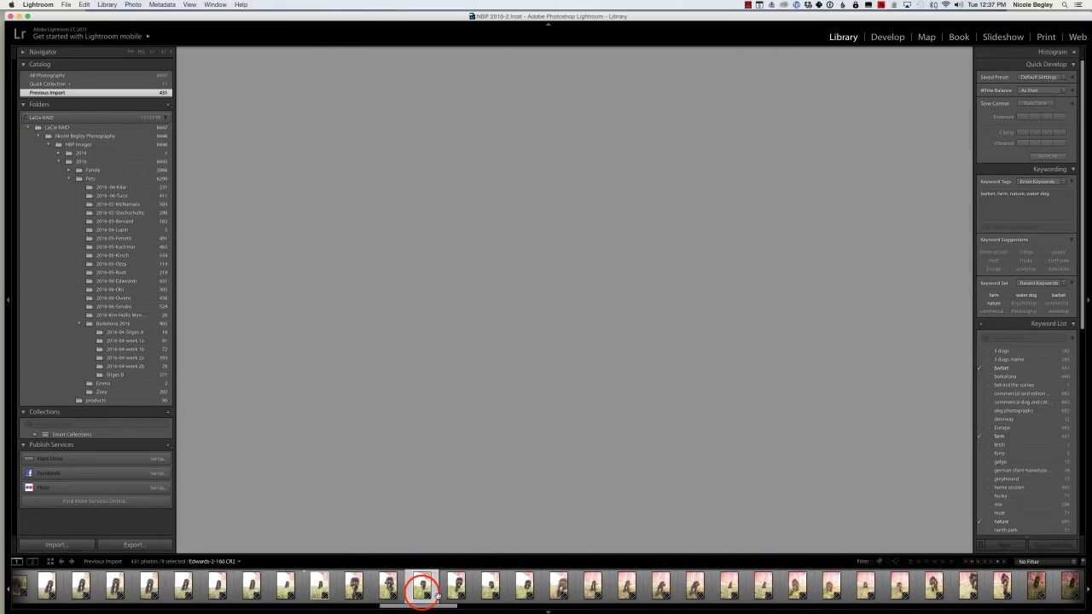
pyautogui.keyDown('shift'); pyautogui.click(661, 587); pyautogui.keyUp('shift')
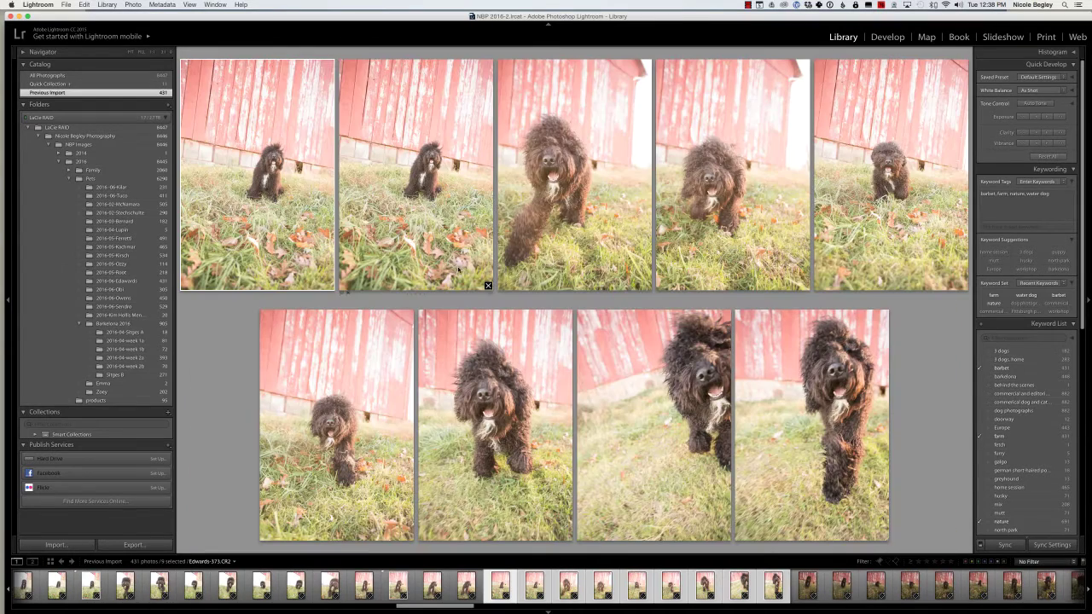
pyautogui.click(881, 232)
pyautogui.click(804, 586)
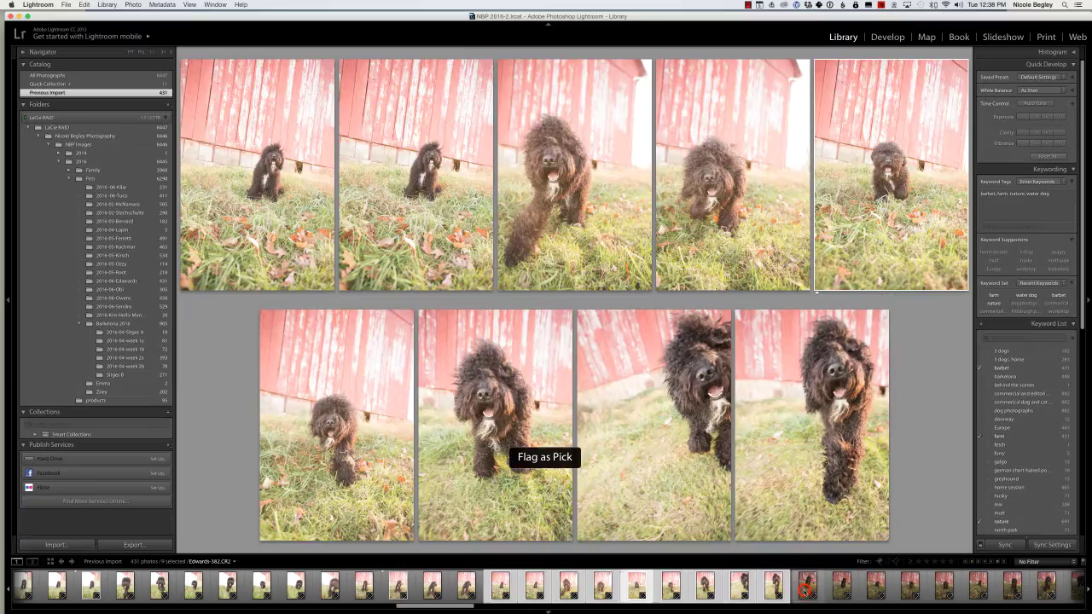
pyautogui.moveTo(468, 606); pyautogui.dragTo(475, 606)
# Step: Flag the sixth of eight barn shots and the last of seven tall-grass shots as Picks
pyautogui.keyDown('shift'); pyautogui.click(476, 589); pyautogui.keyUp('shift')
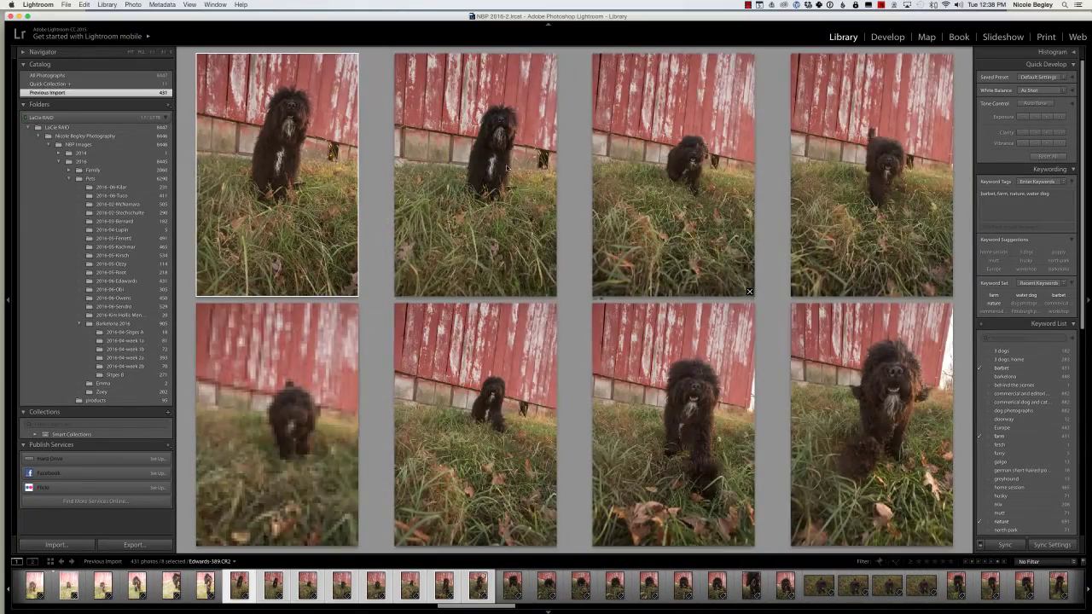
pyautogui.click(486, 514)
pyautogui.press('p')
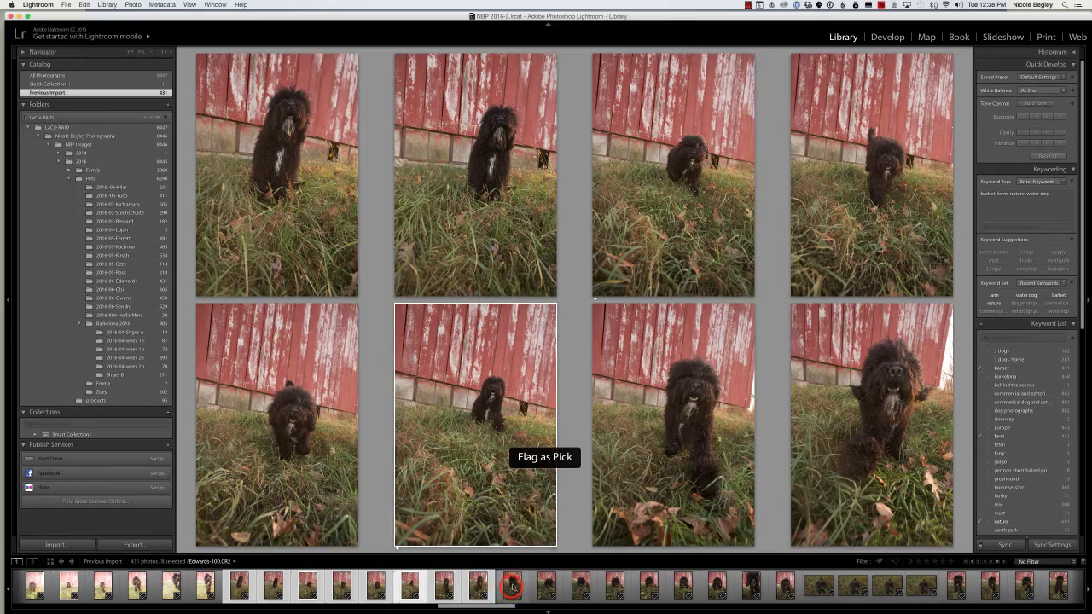
pyautogui.click(512, 587)
pyautogui.keyDown('shift'); pyautogui.click(722, 592); pyautogui.keyUp('shift')
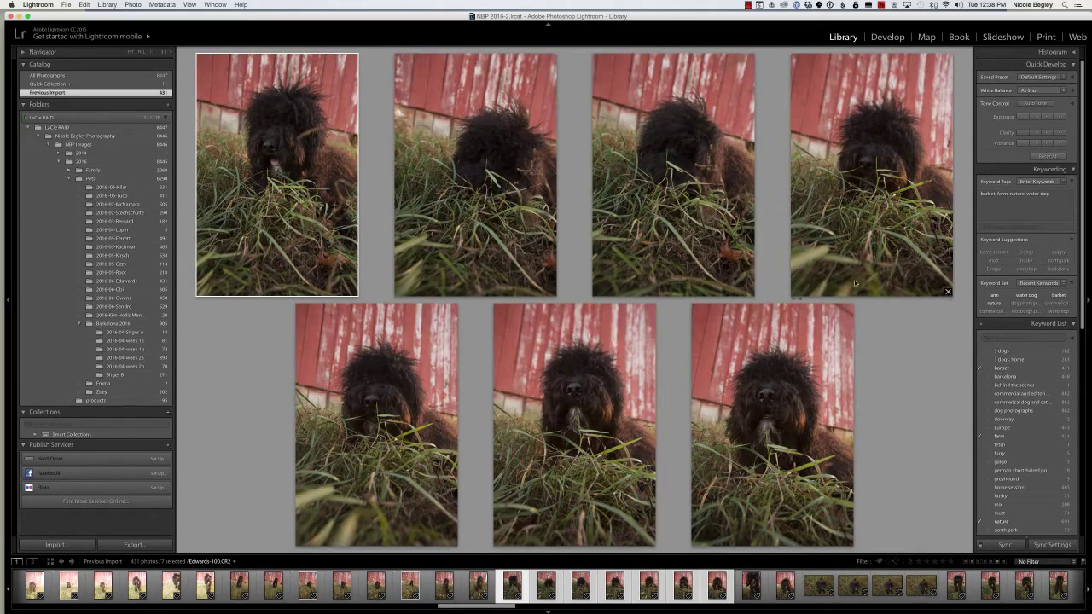
pyautogui.click(769, 445)
pyautogui.press('p')
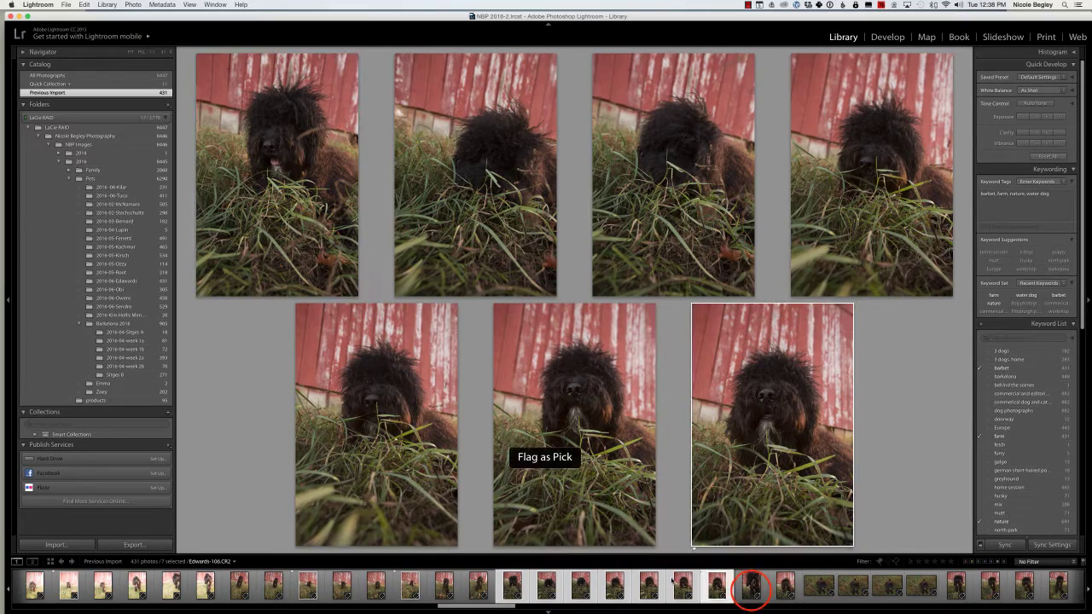
# Step: Compare six shots from Edwards-107 onward and flag the third as a Pick
pyautogui.click(751, 584)
pyautogui.keyDown('shift'); pyautogui.click(928, 592); pyautogui.keyUp('shift')
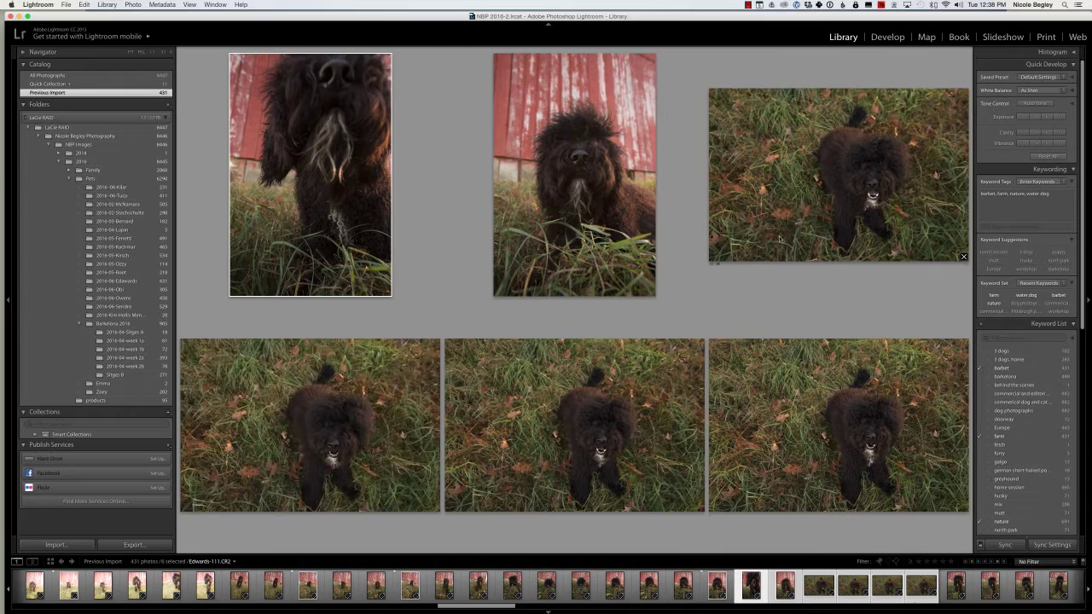
pyautogui.click(854, 213)
pyautogui.press('p')
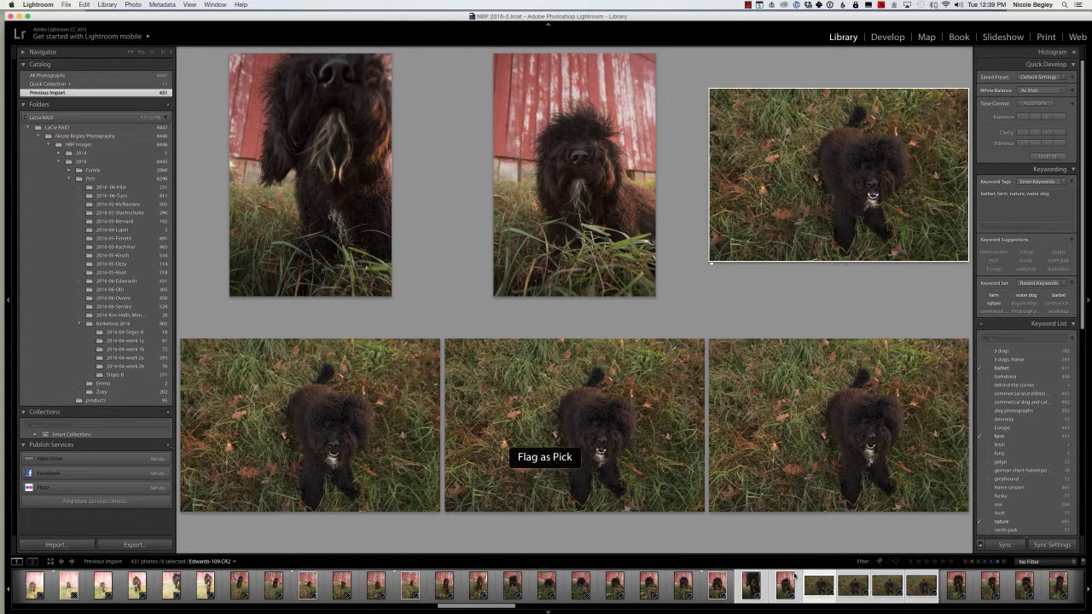
# Step: Compare six dog close-ups and flag the bottom-left and bottom-right ones as Picks
pyautogui.moveTo(512, 608); pyautogui.dragTo(543, 611)
pyautogui.doubleClick(465, 586)
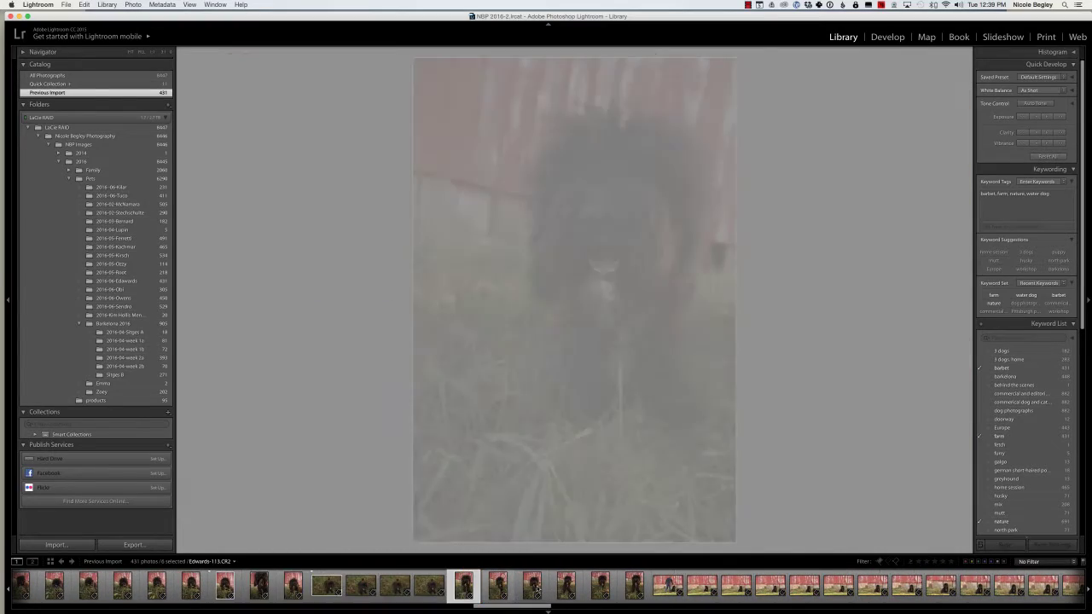
pyautogui.keyDown('shift'); pyautogui.click(633, 585); pyautogui.keyUp('shift')
pyautogui.press('n')
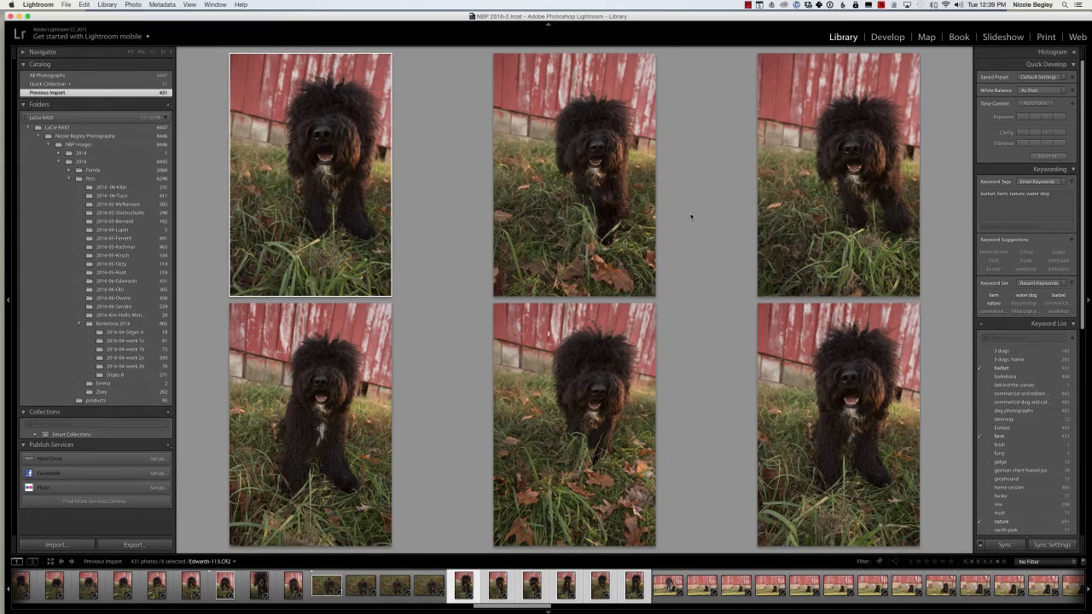
pyautogui.click(349, 384)
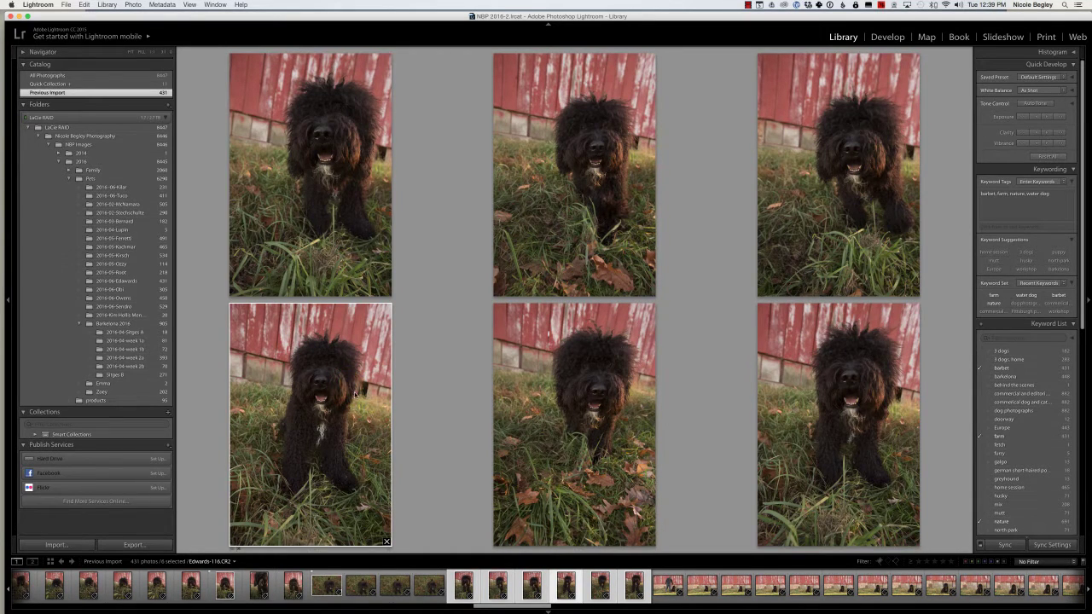
pyautogui.press('p')
pyautogui.click(820, 431)
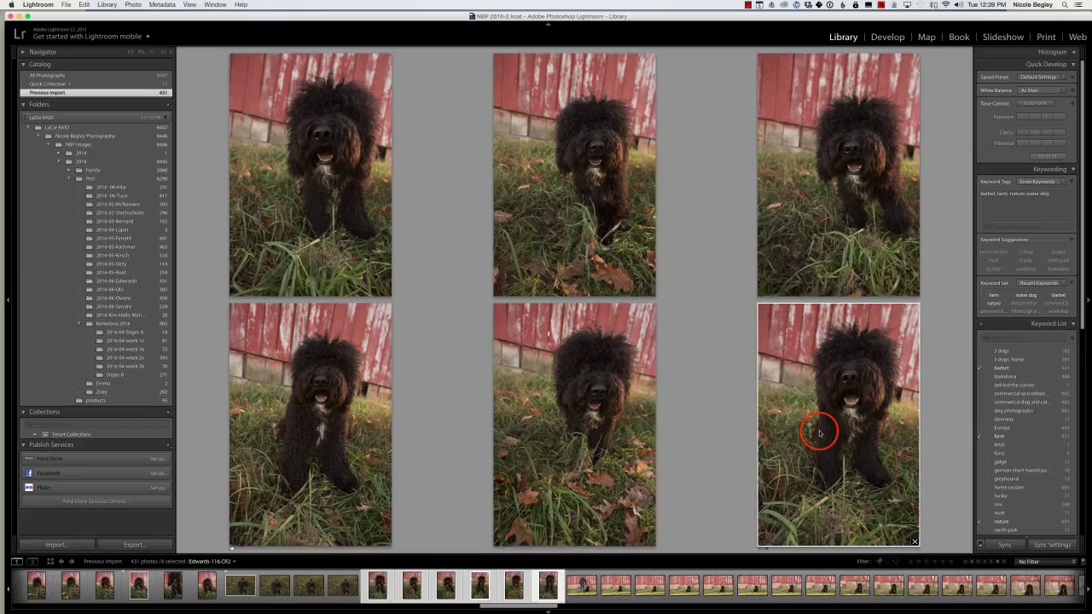
pyautogui.press('p')
# Step: Compare nine barn photos through Edwards-127, flagging top-middle, middle-right and bottom-middle as Picks
pyautogui.click(582, 585)
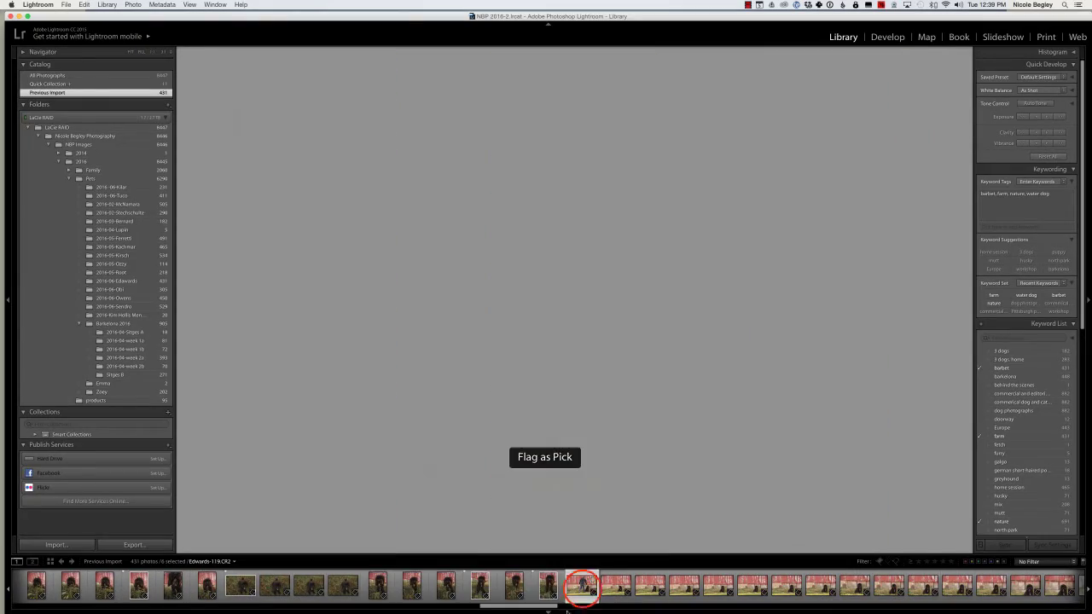
pyautogui.moveTo(564, 608); pyautogui.dragTo(583, 608)
pyautogui.keyDown('shift'); pyautogui.click(555, 587); pyautogui.keyUp('shift')
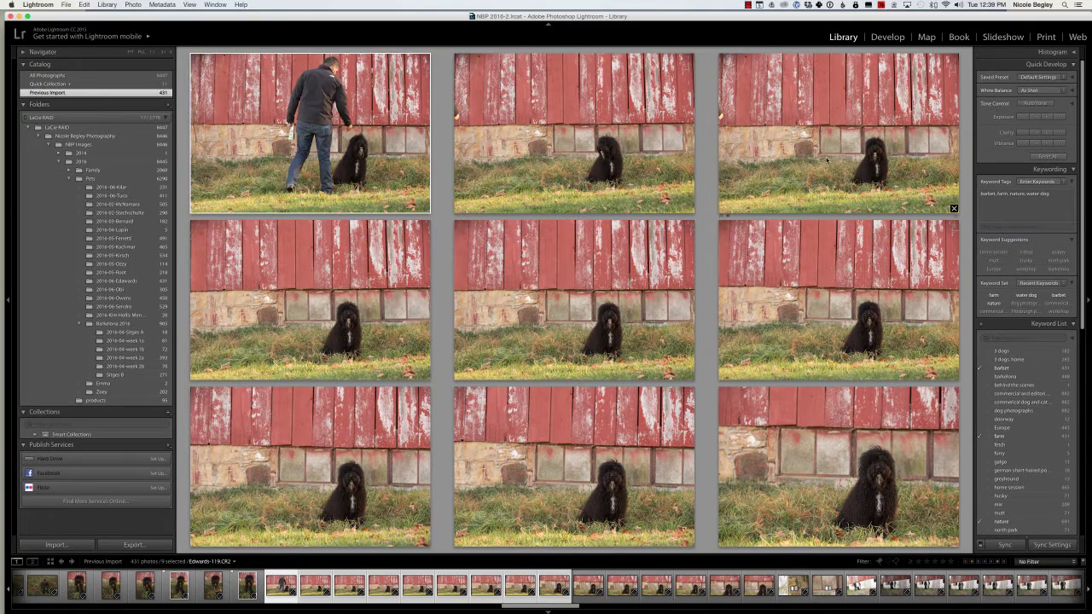
pyautogui.click(639, 170)
pyautogui.press('p')
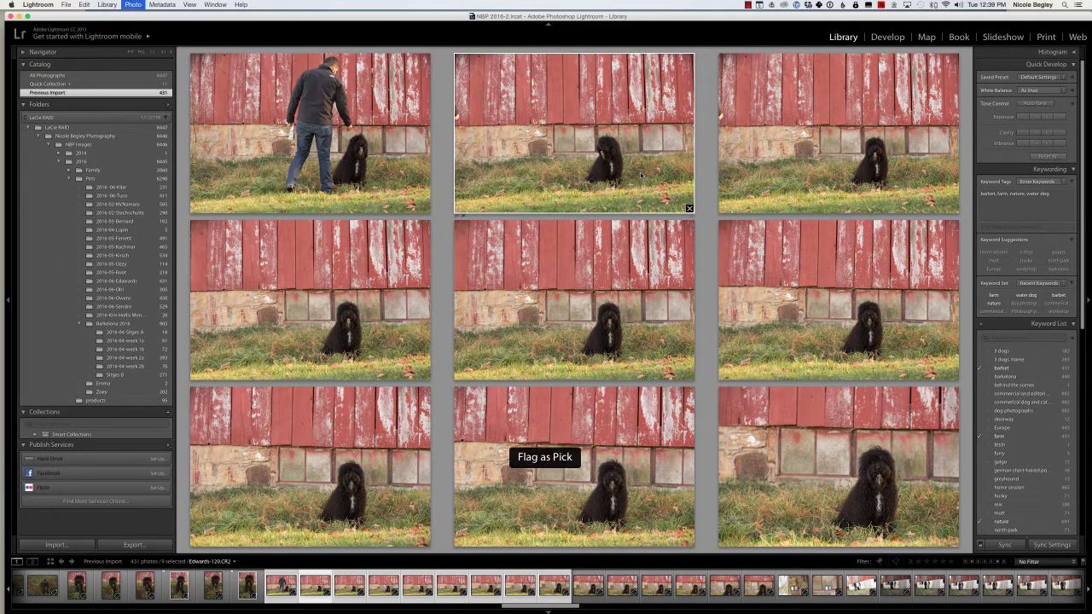
pyautogui.click(824, 318)
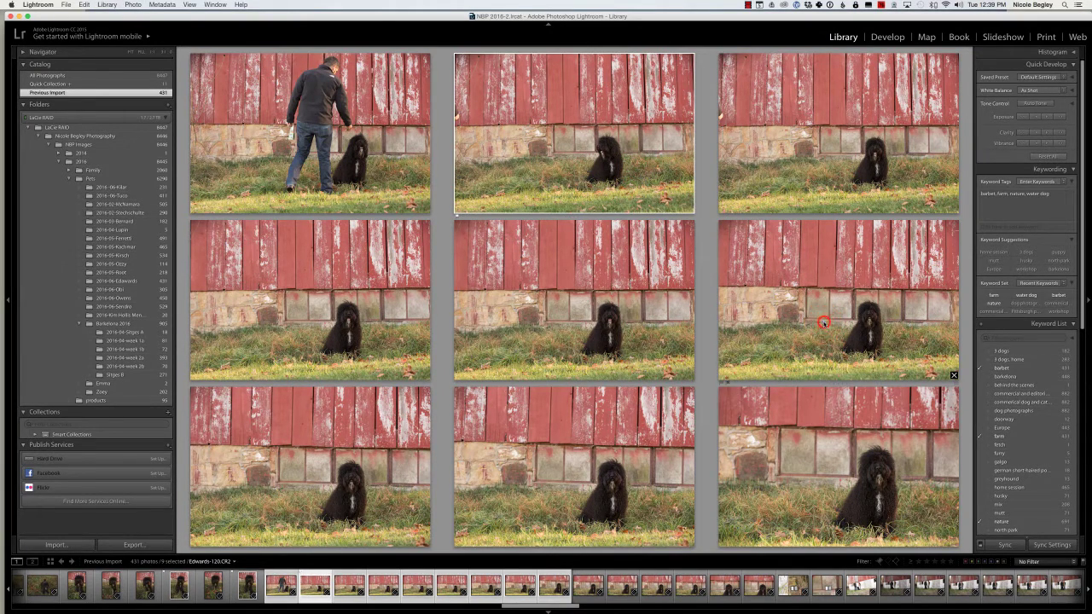
pyautogui.press('p')
pyautogui.click(625, 473)
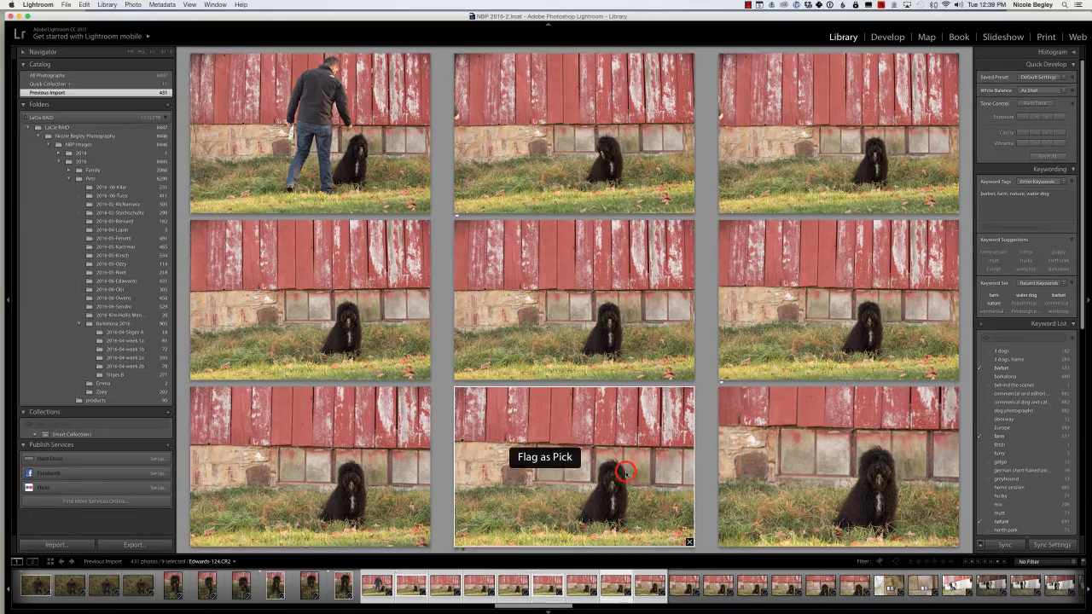
pyautogui.press('p')
# Step: Compare Edwards-128 to Edwards-133 and flag Edwards-131 and Edwards-133 as Picks
pyautogui.doubleClick(614, 585)
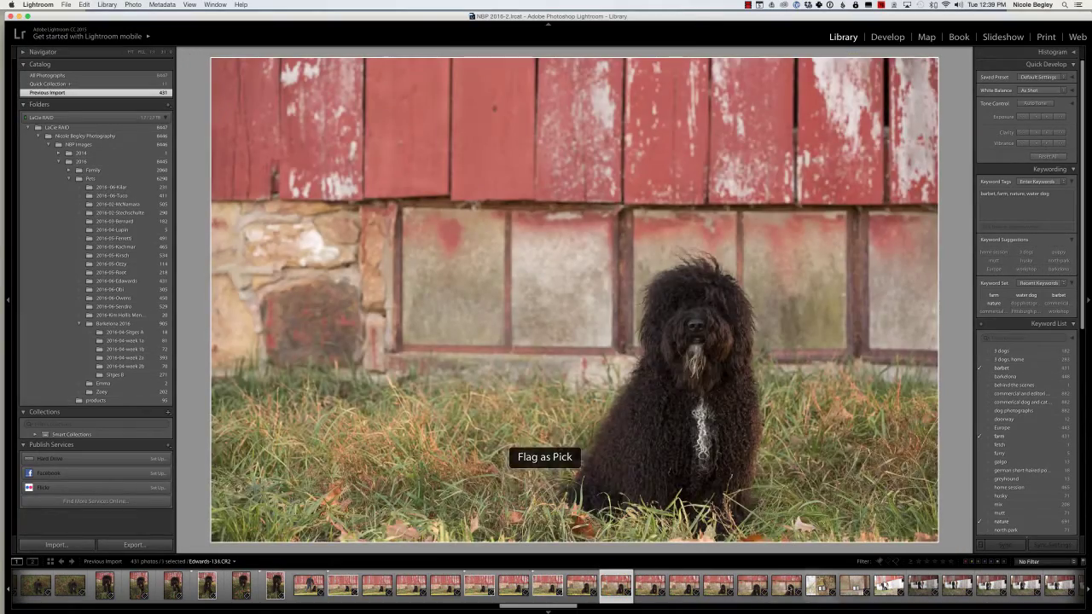
pyautogui.keyDown('shift'); pyautogui.click(787, 589); pyautogui.keyUp('shift')
pyautogui.press('n')
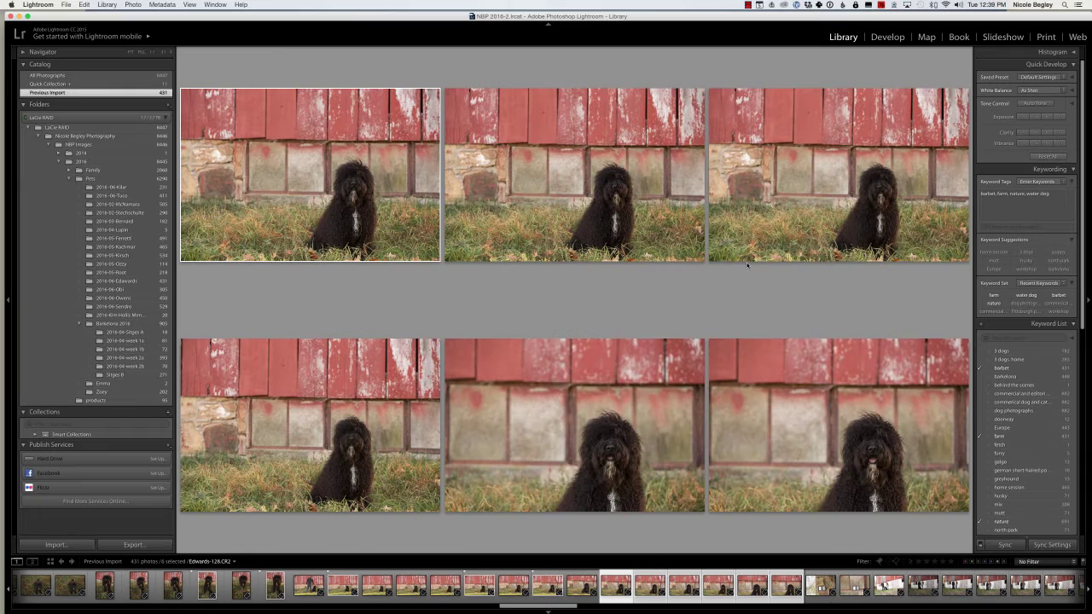
pyautogui.click(335, 432)
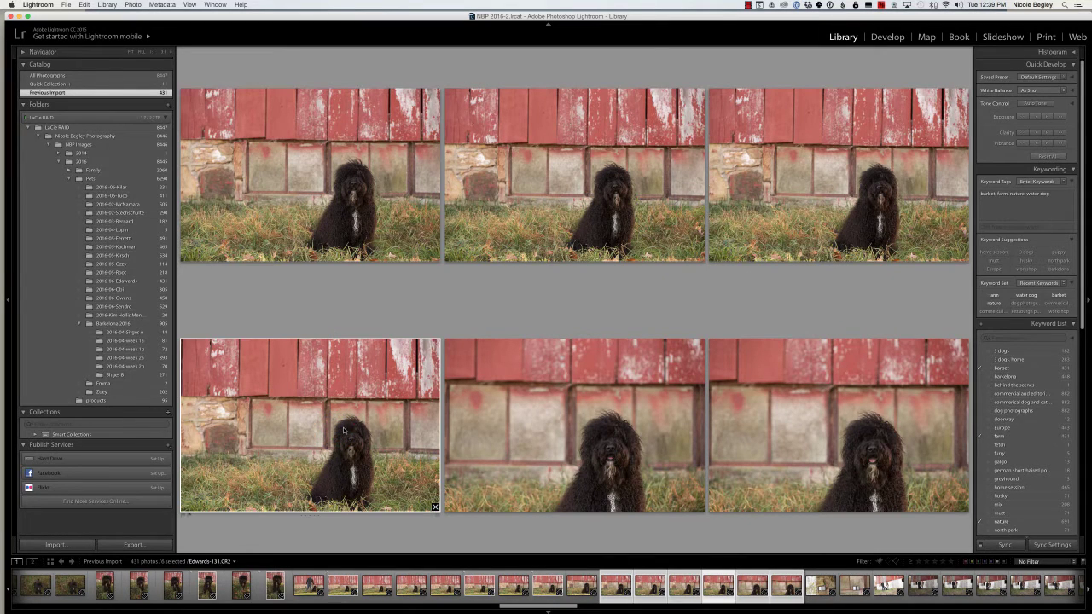
pyautogui.press('p')
pyautogui.click(860, 458)
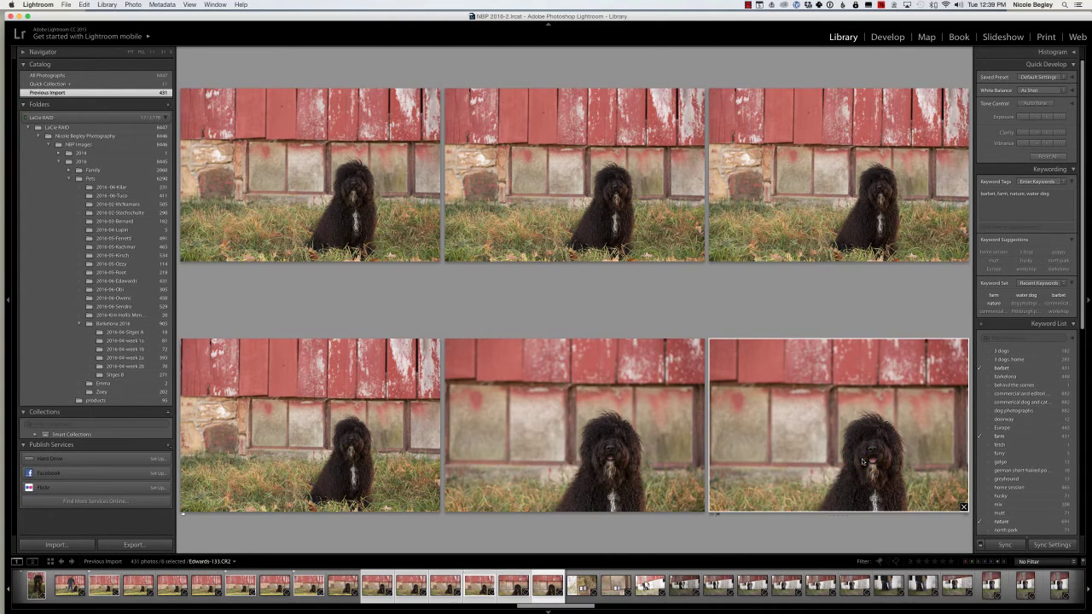
pyautogui.press('p')
pyautogui.click(613, 587)
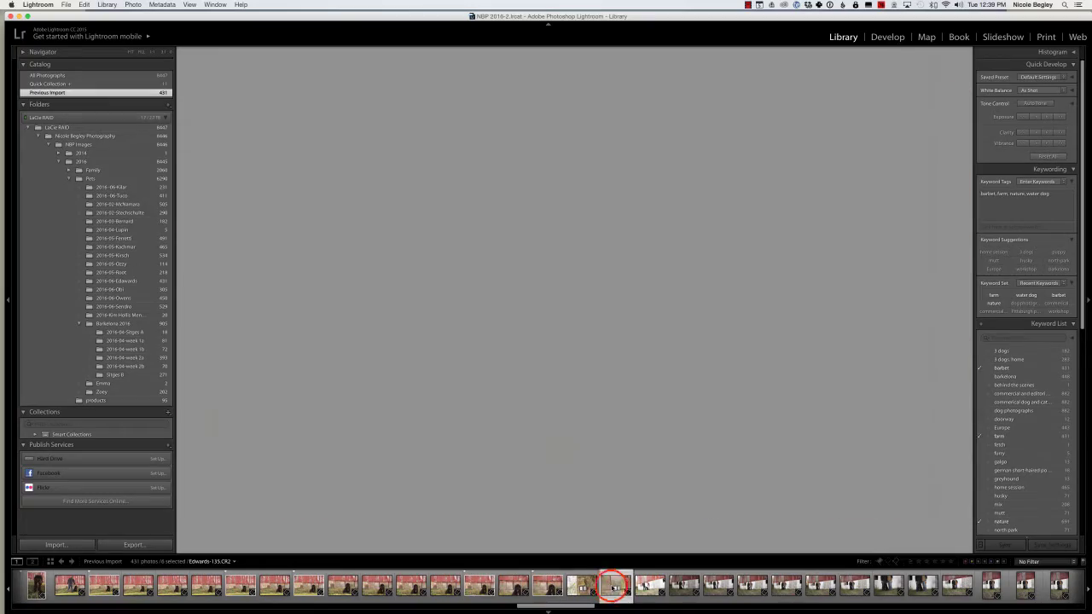
# Step: Compare the seven men-and-dog photos and flag the bottom one as a Pick
pyautogui.press('p')
pyautogui.click(650, 587)
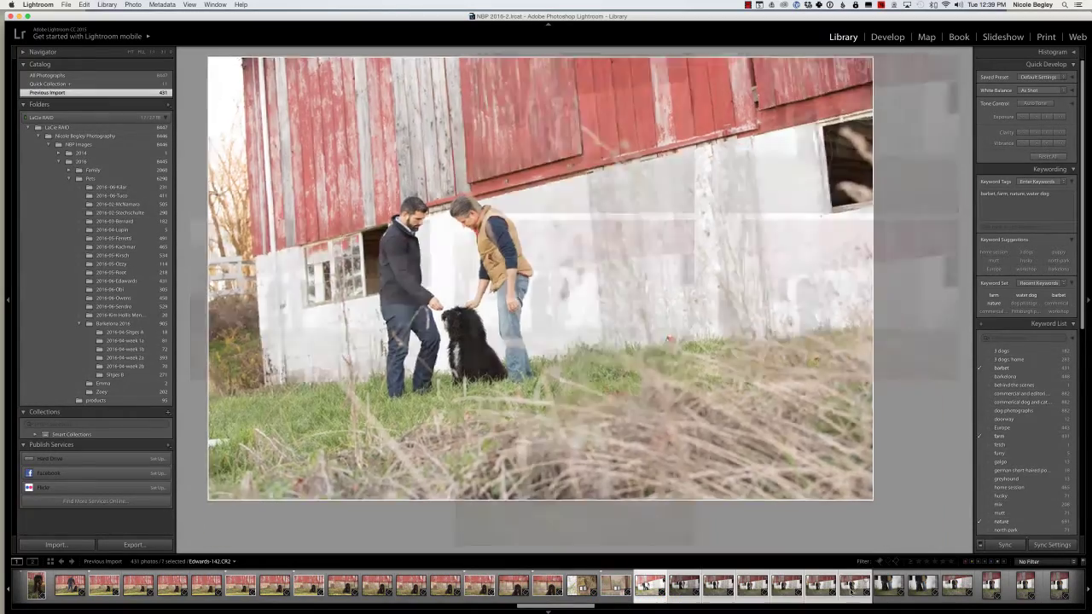
pyautogui.keyDown('shift'); pyautogui.click(851, 589); pyautogui.keyUp('shift')
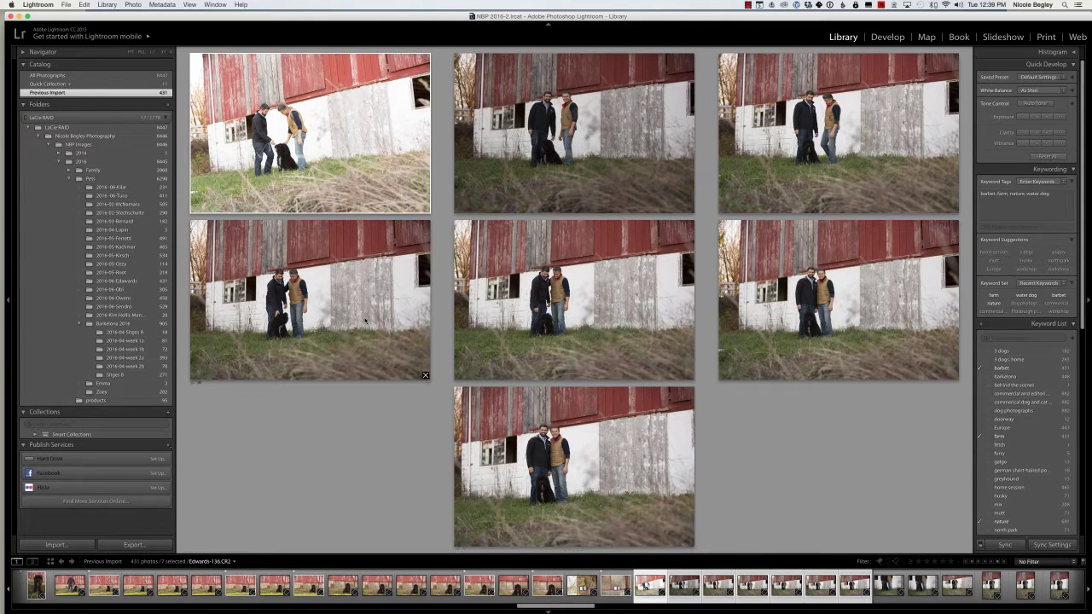
pyautogui.press('Left')
pyautogui.press('p')
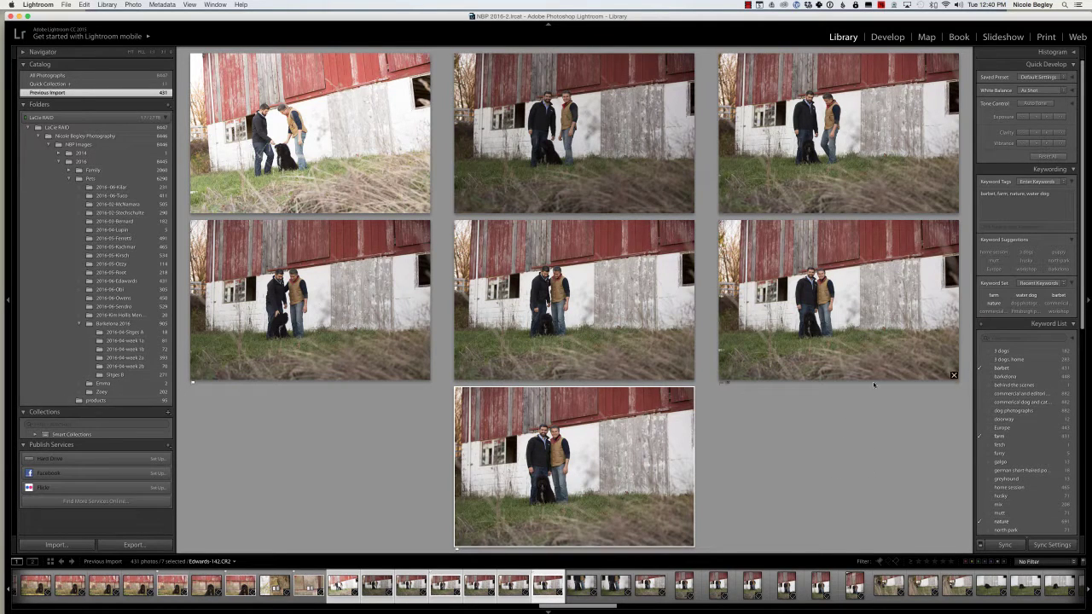
# Step: Flag the top-middle men-and-dog photo and Edwards-148 as Picks, returning to Survey
pyautogui.click(554, 168)
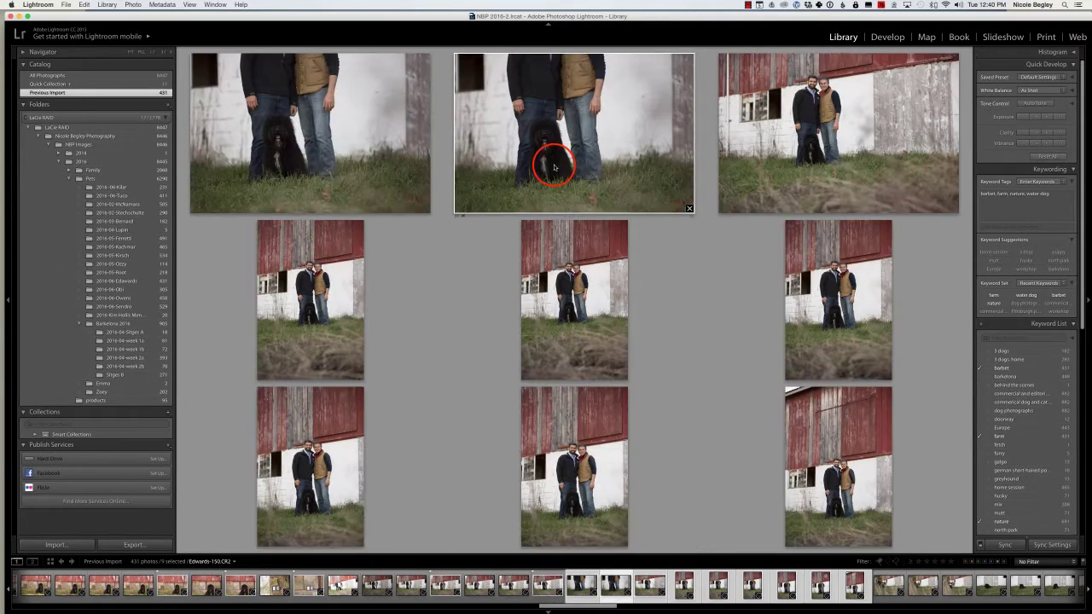
pyautogui.press('p')
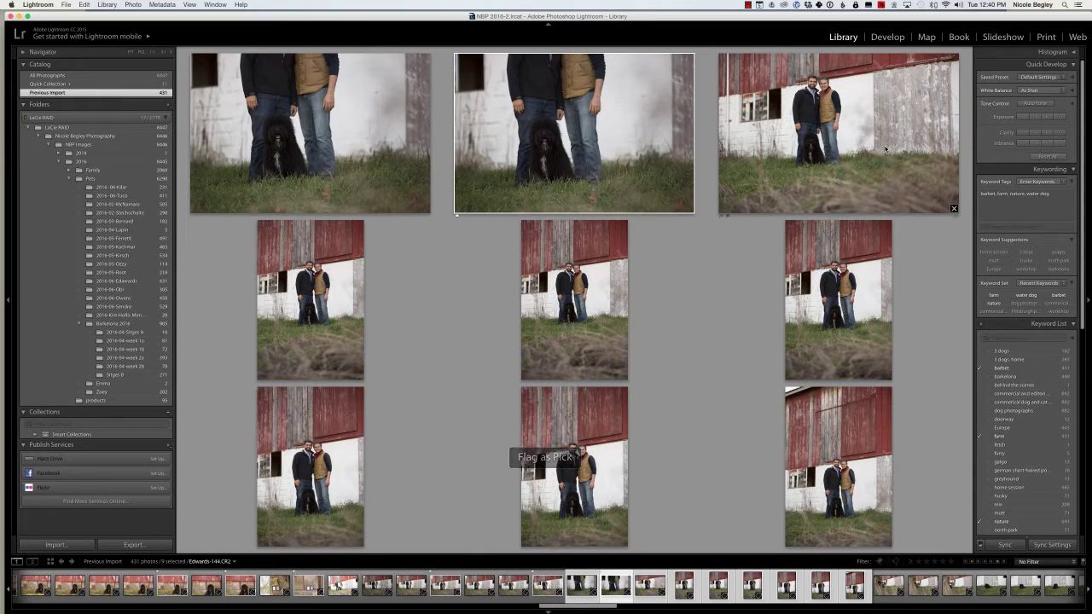
pyautogui.doubleClick(592, 335)
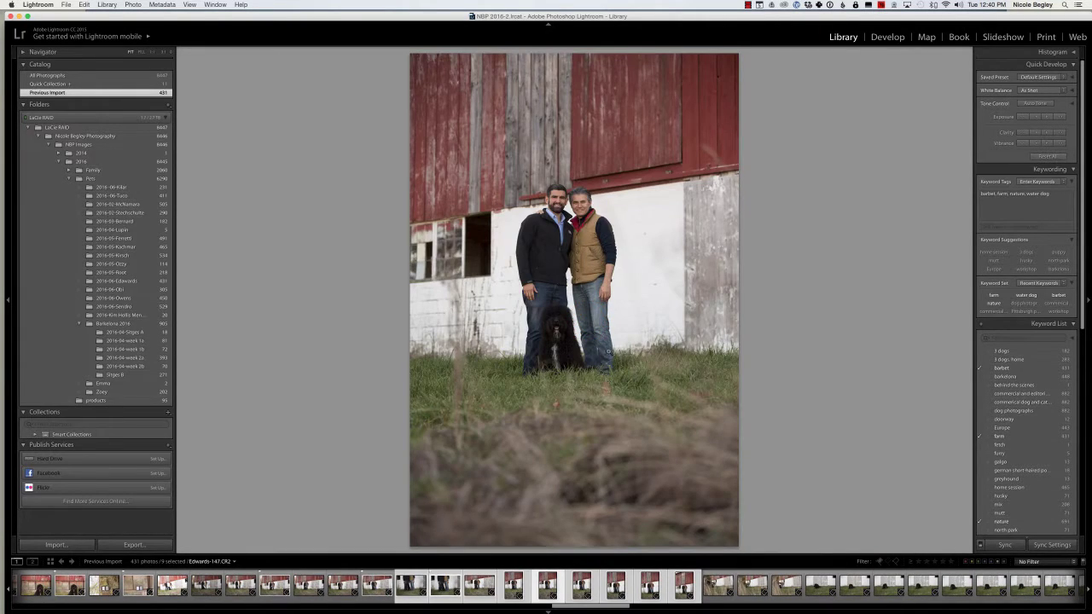
pyautogui.press('Right')
pyautogui.press('p')
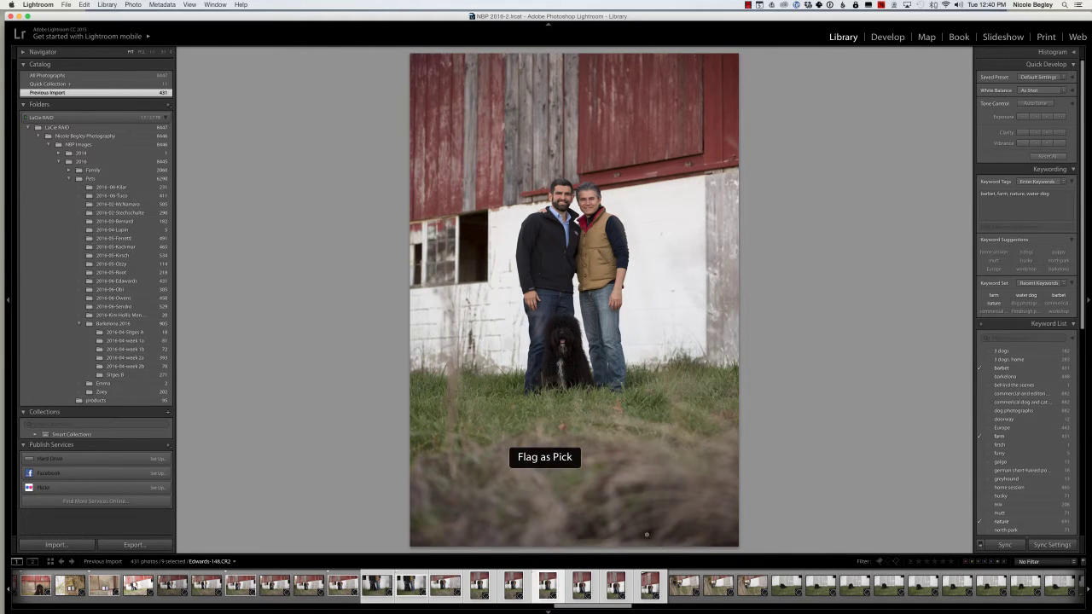
pyautogui.press('n')
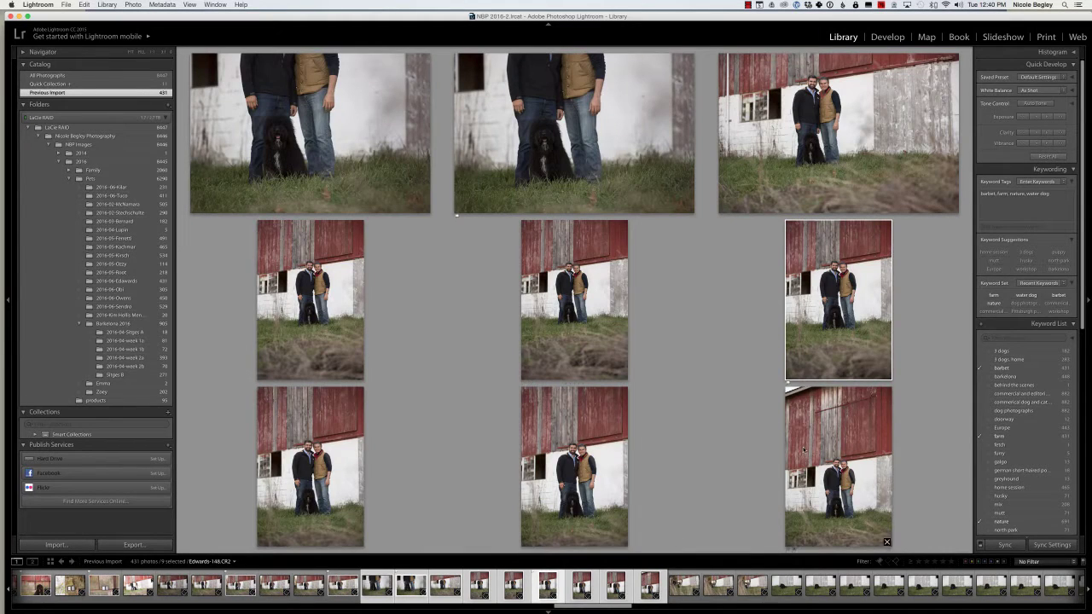
# Step: Select nine dog-in-grass photos from Edwards-158 through Edwards-162
pyautogui.click(680, 584)
pyautogui.click(785, 586)
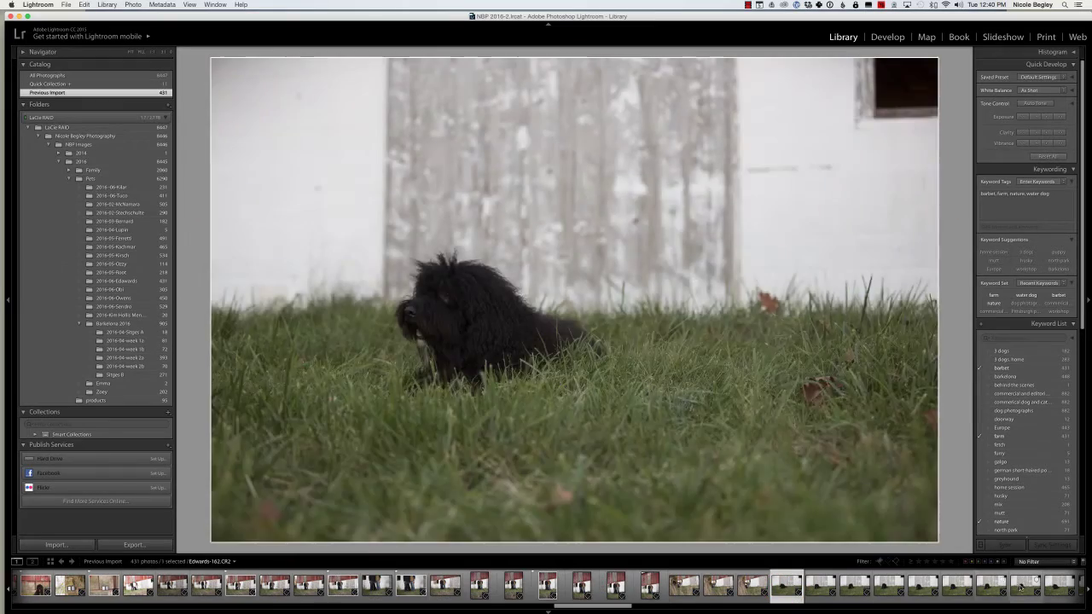
pyautogui.keyDown('shift'); pyautogui.click(1058, 585); pyautogui.keyUp('shift')
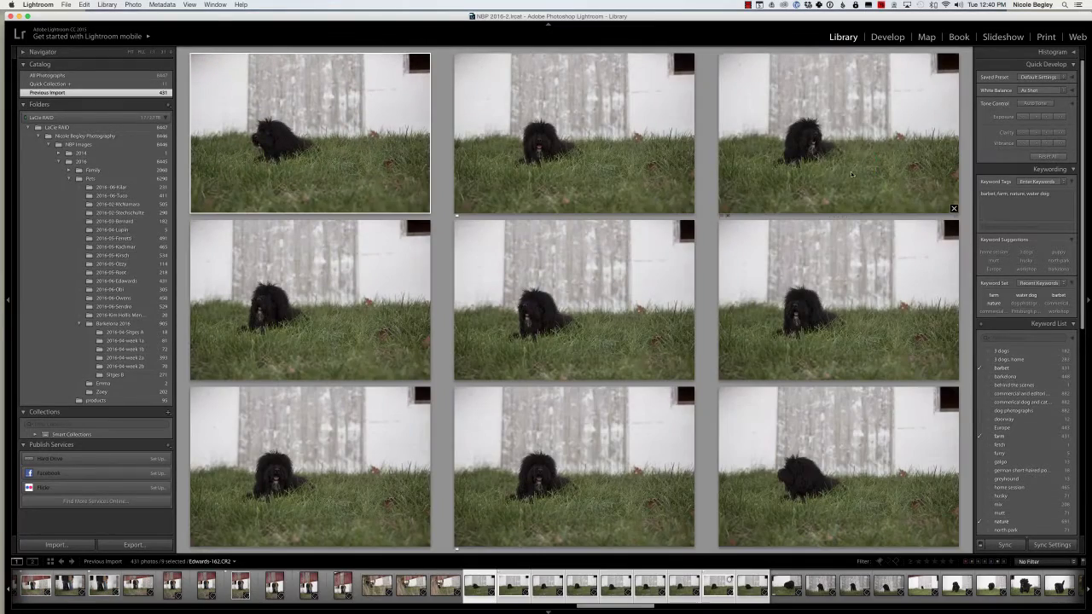
# Step: Compare seven running-dog shots, inspecting the middle-left one and Edwards-169 enlarged
pyautogui.click(853, 166)
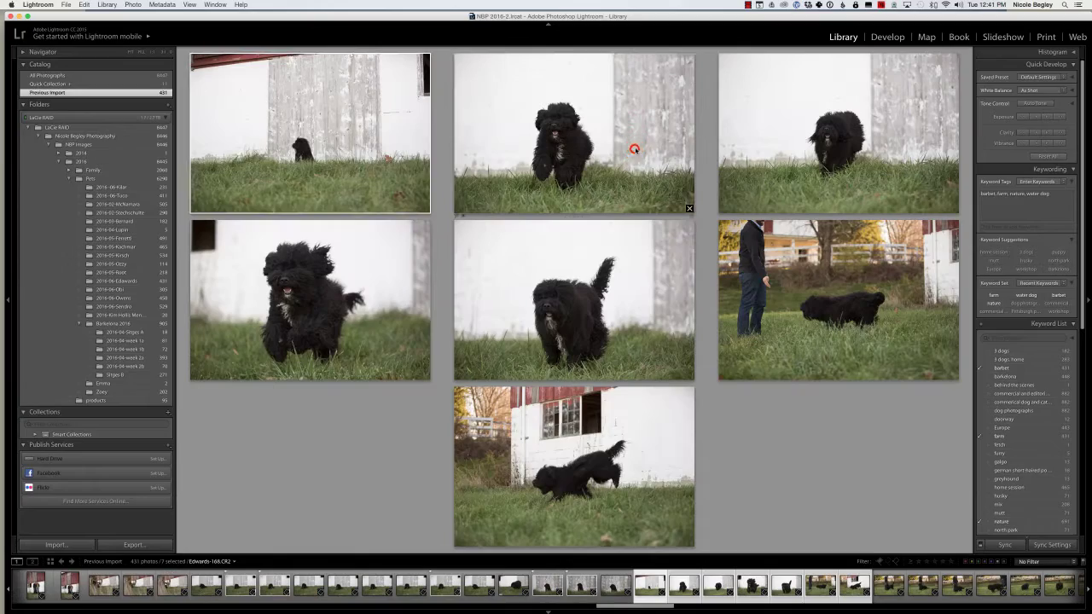
pyautogui.click(635, 167)
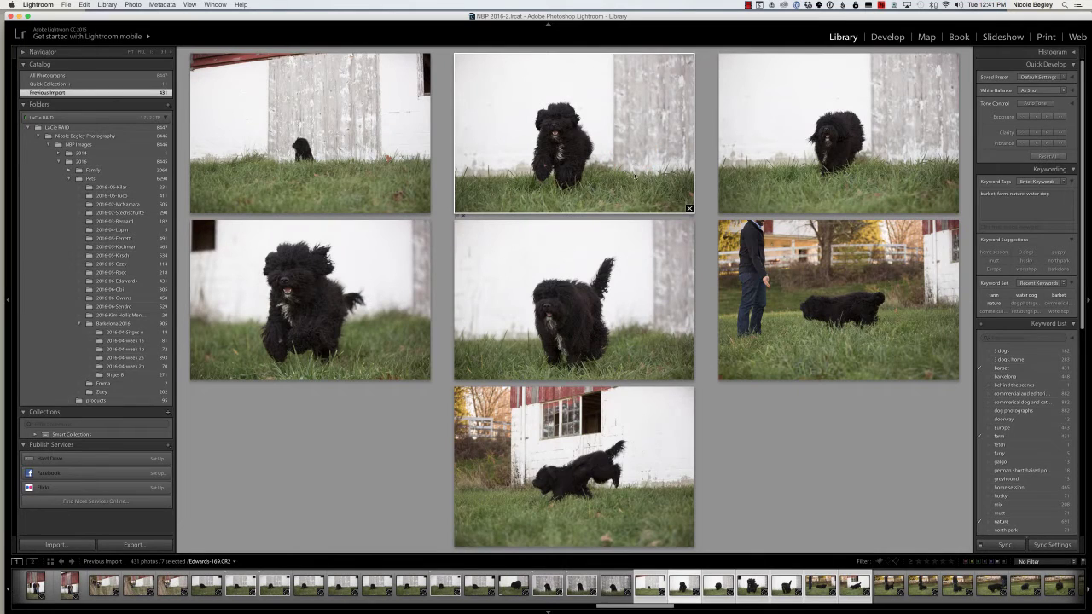
pyautogui.doubleClick(344, 301)
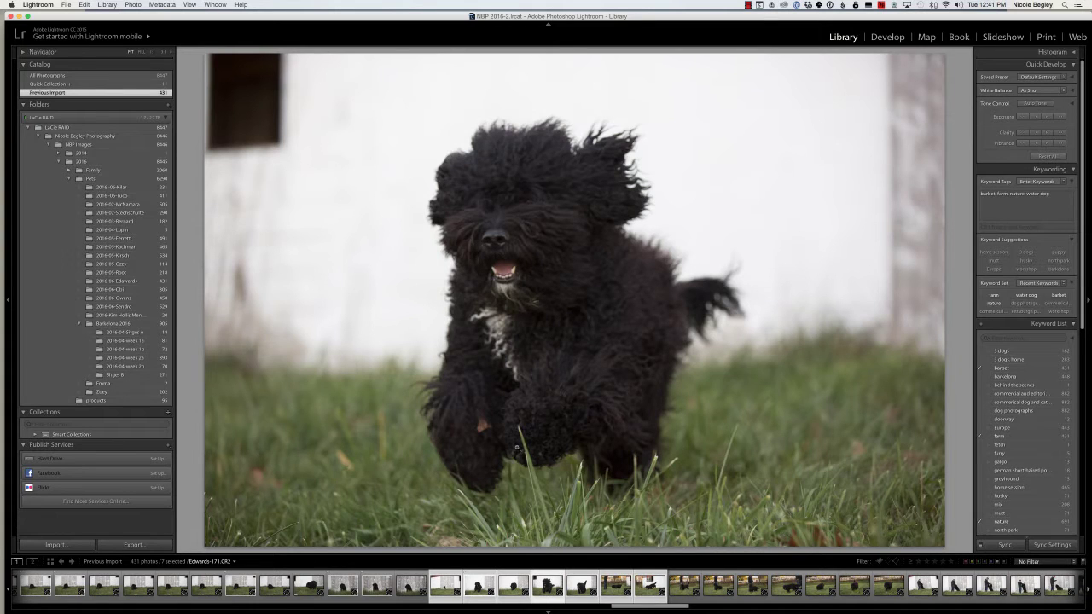
pyautogui.click(487, 592)
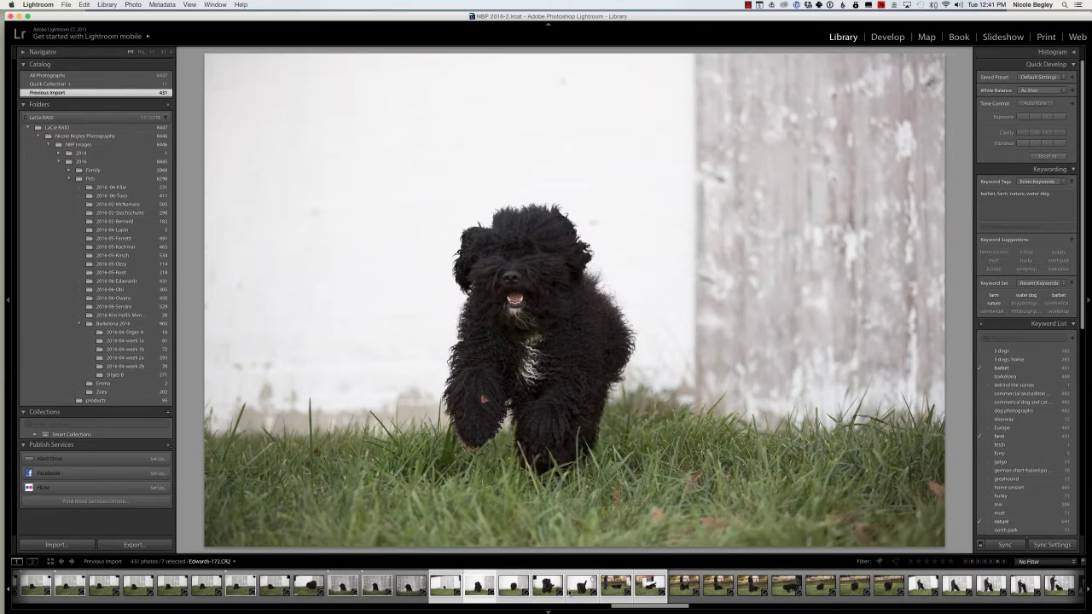
pyautogui.press('n')
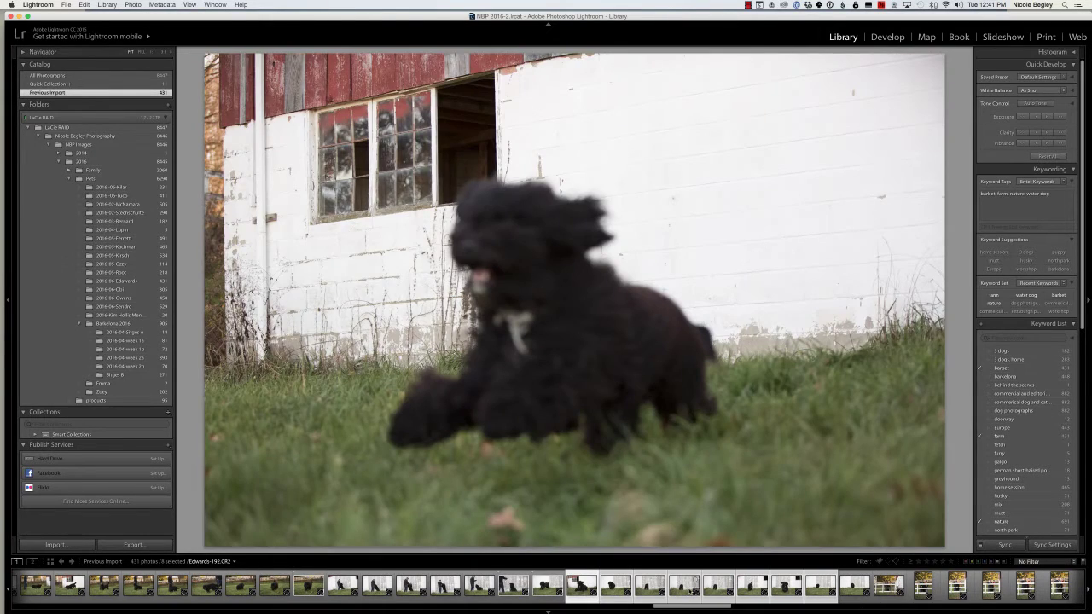
pyautogui.press('n')
# Step: Remove the first and bottom photos from the comparison and make the top-right active
pyautogui.click(425, 209)
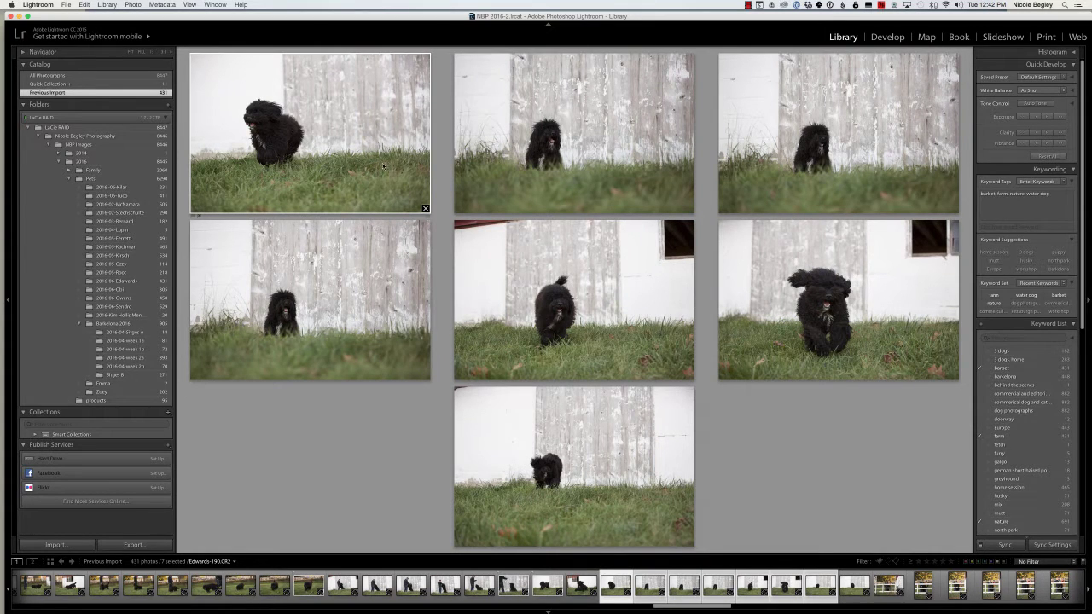
pyautogui.click(689, 543)
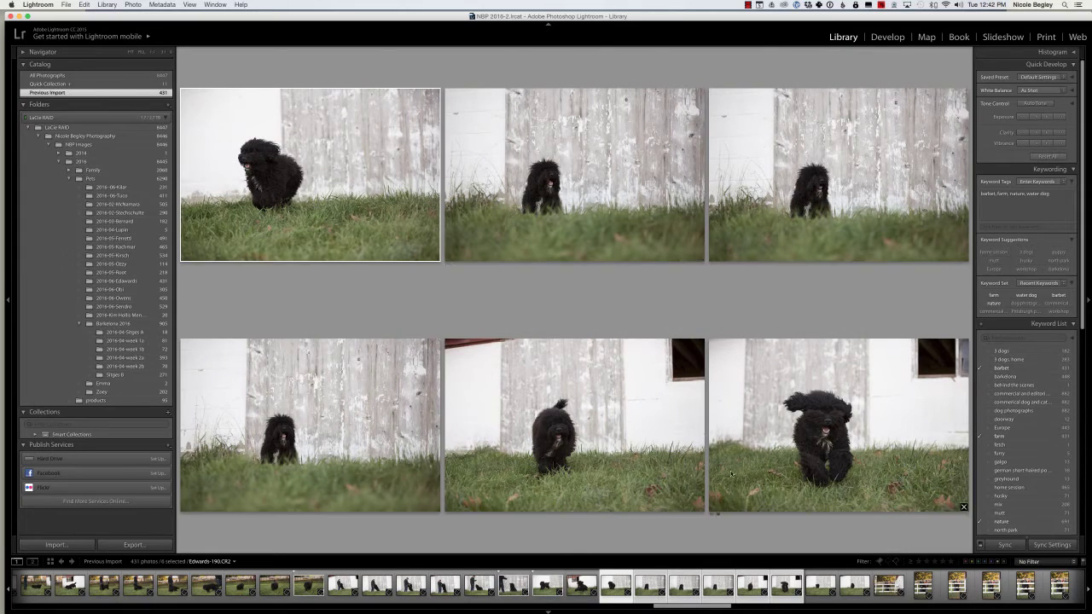
pyautogui.click(873, 185)
pyautogui.click(871, 185)
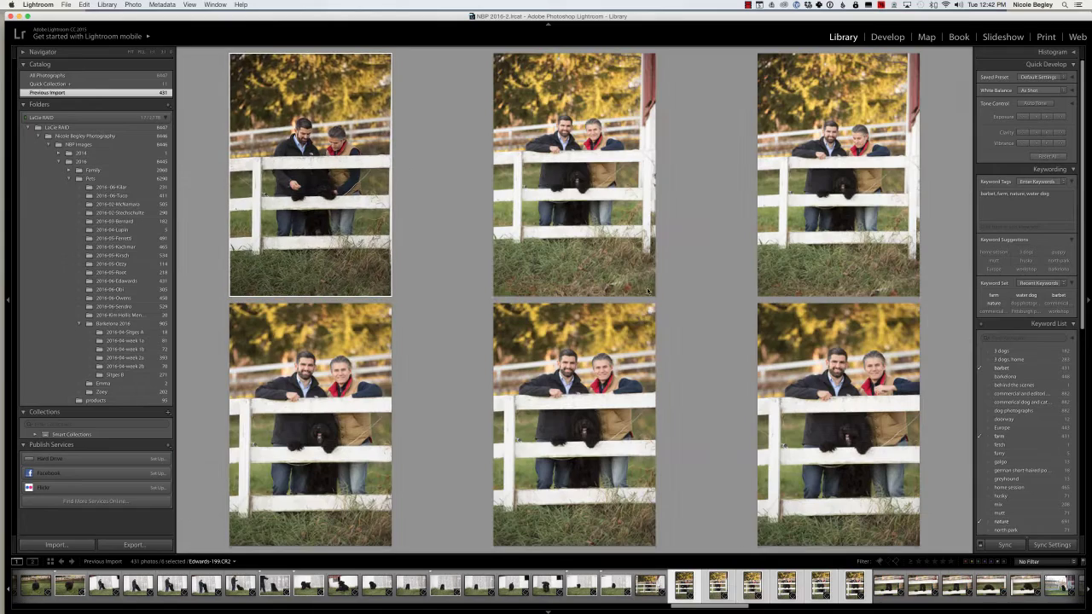
# Step: Compare five dog-at-fence close-ups, with the second close-up active
pyautogui.click(631, 413)
pyautogui.click(884, 583)
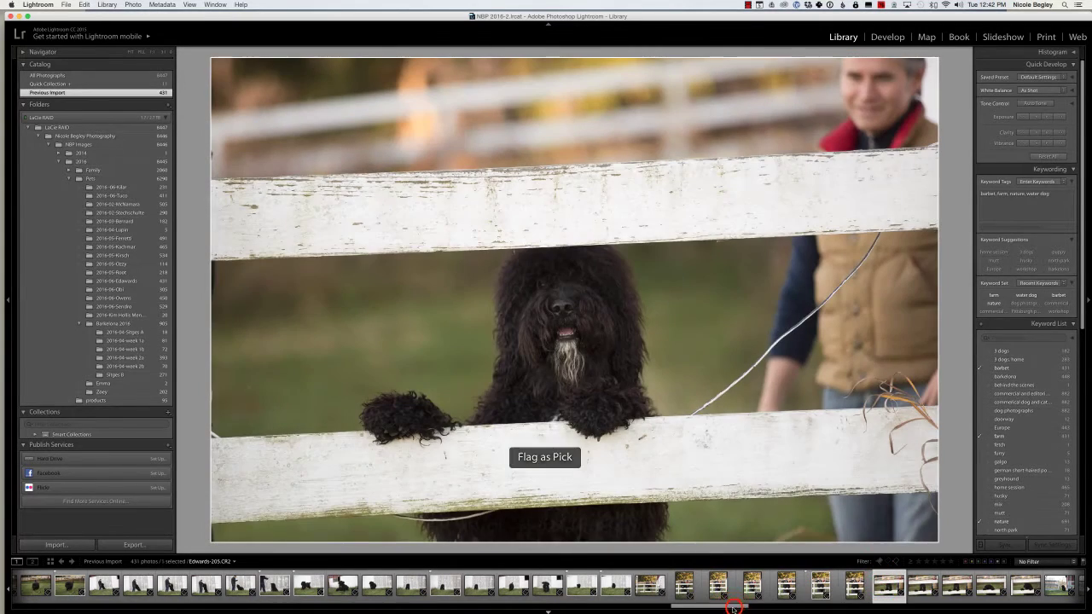
pyautogui.moveTo(741, 607); pyautogui.dragTo(794, 609)
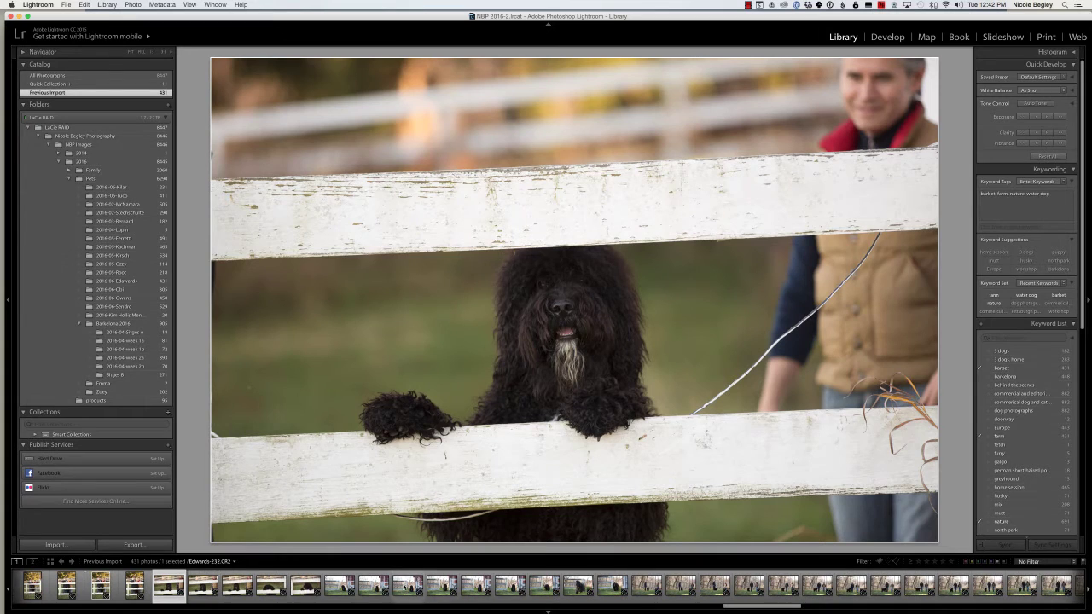
pyautogui.keyDown('shift'); pyautogui.click(305, 587); pyautogui.keyUp('shift')
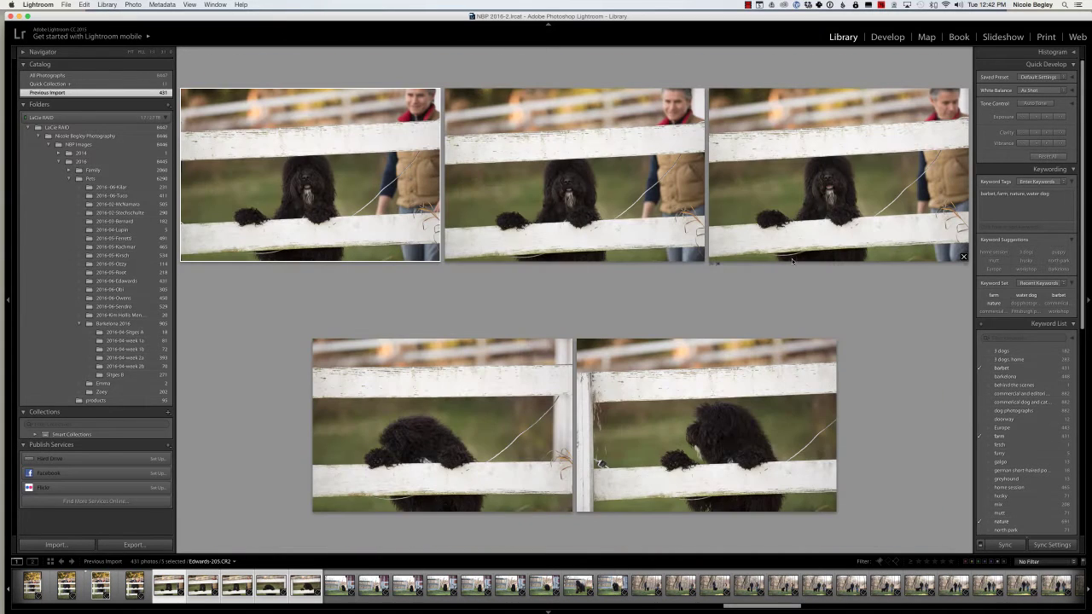
pyautogui.click(627, 203)
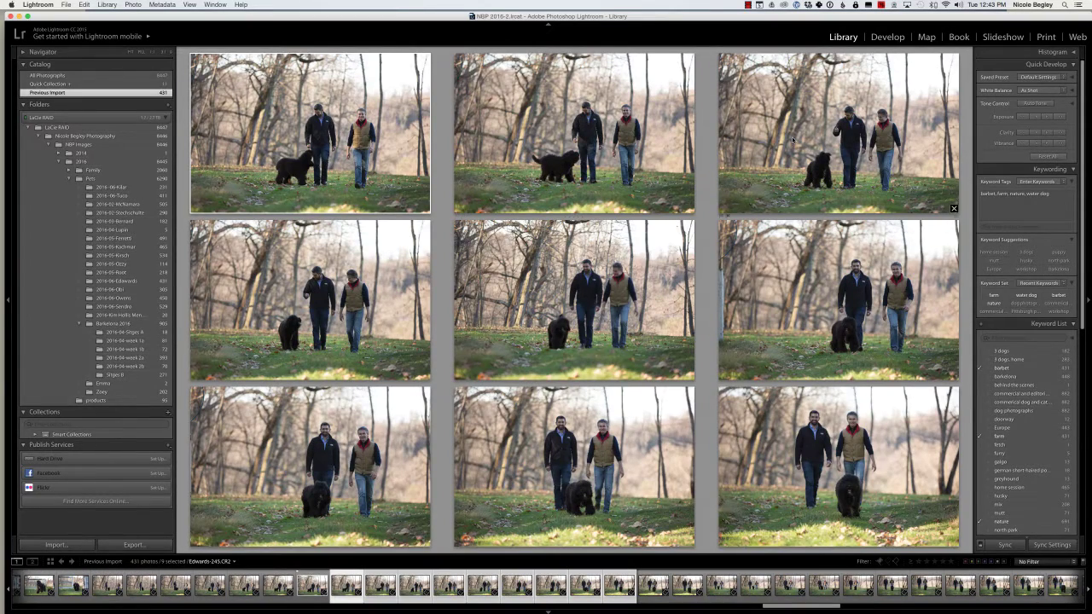
# Step: Review the woods shots, then compare eight shots of the men approaching, enlarging the bottom-right one
pyautogui.click(858, 154)
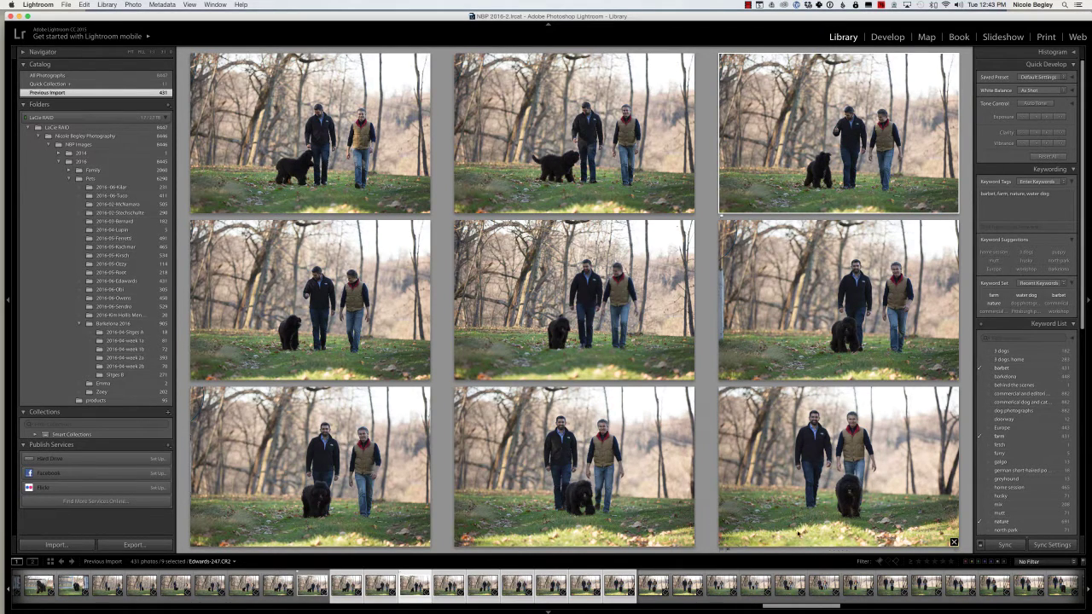
pyautogui.click(877, 483)
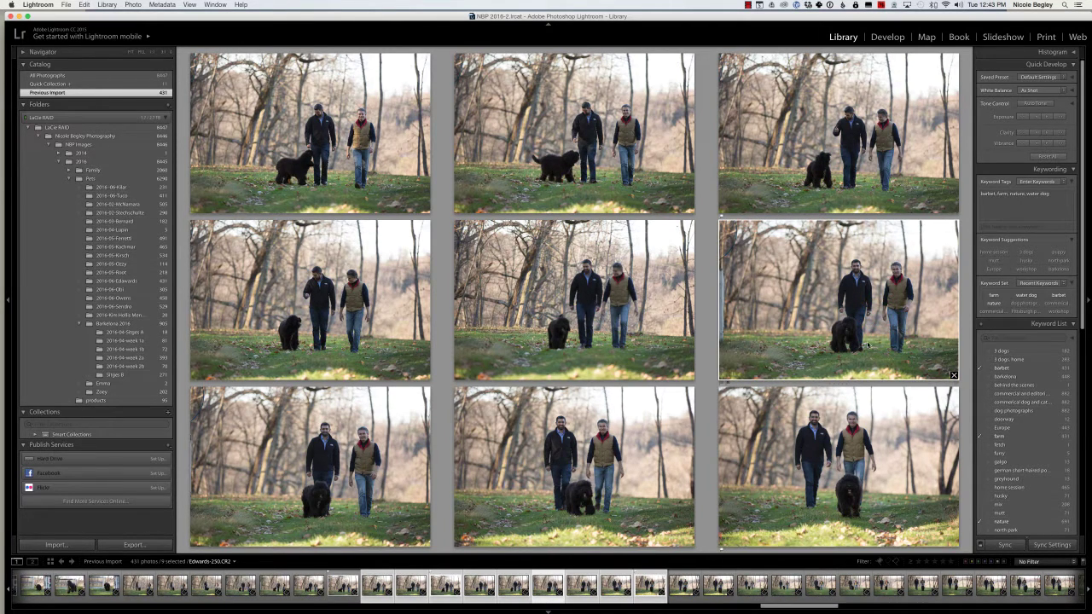
pyautogui.click(684, 586)
pyautogui.doubleClick(684, 585)
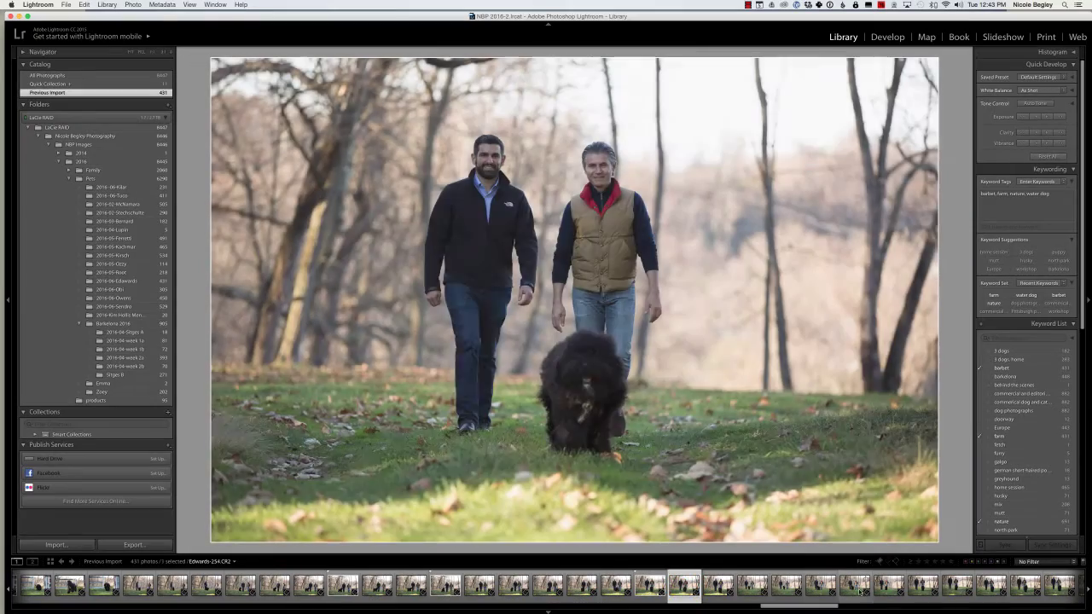
pyautogui.keyDown('shift'); pyautogui.click(922, 586); pyautogui.keyUp('shift')
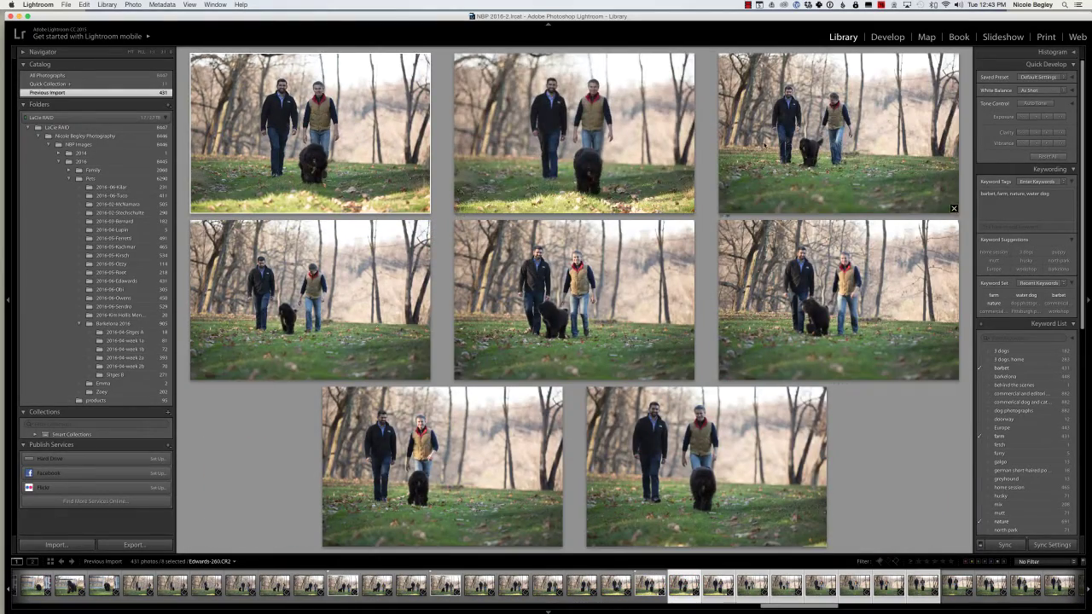
pyautogui.click(682, 492)
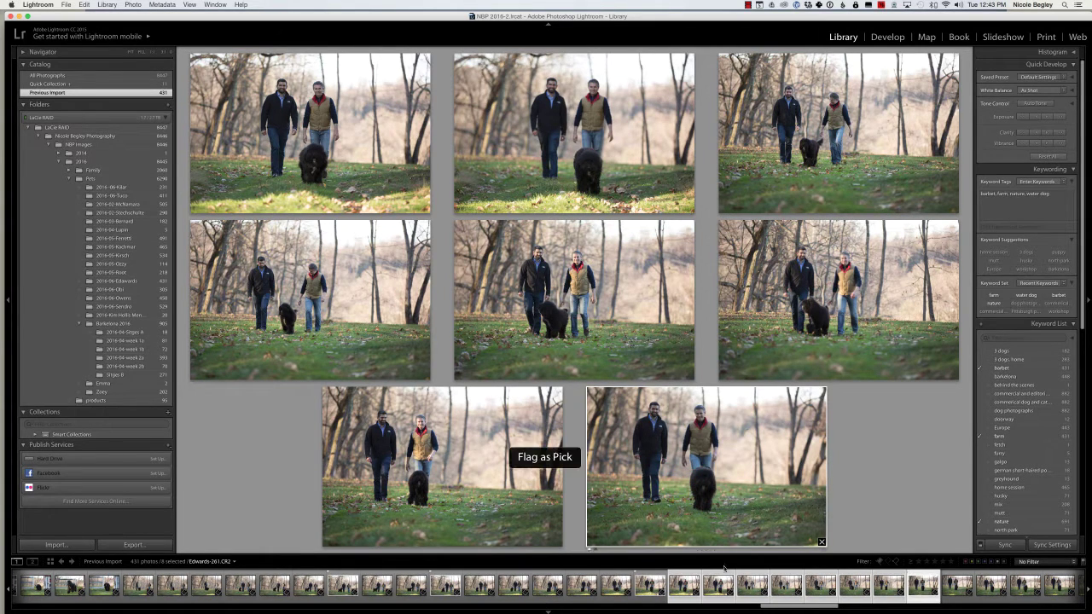
pyautogui.doubleClick(950, 585)
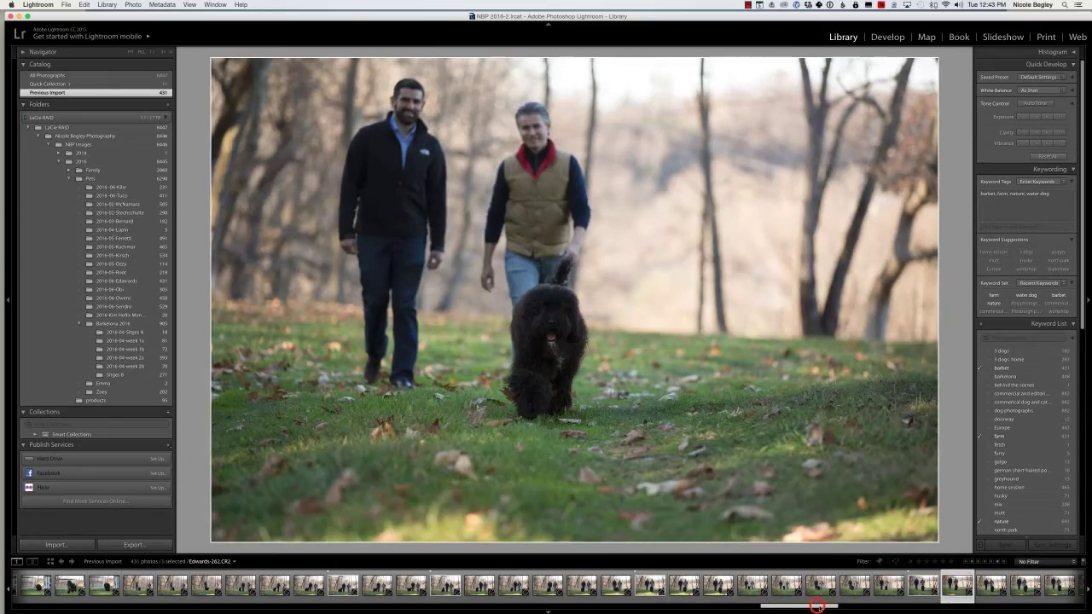
# Step: Compare eight portraits of the dog seated before the two men
pyautogui.moveTo(817, 606); pyautogui.dragTo(841, 607)
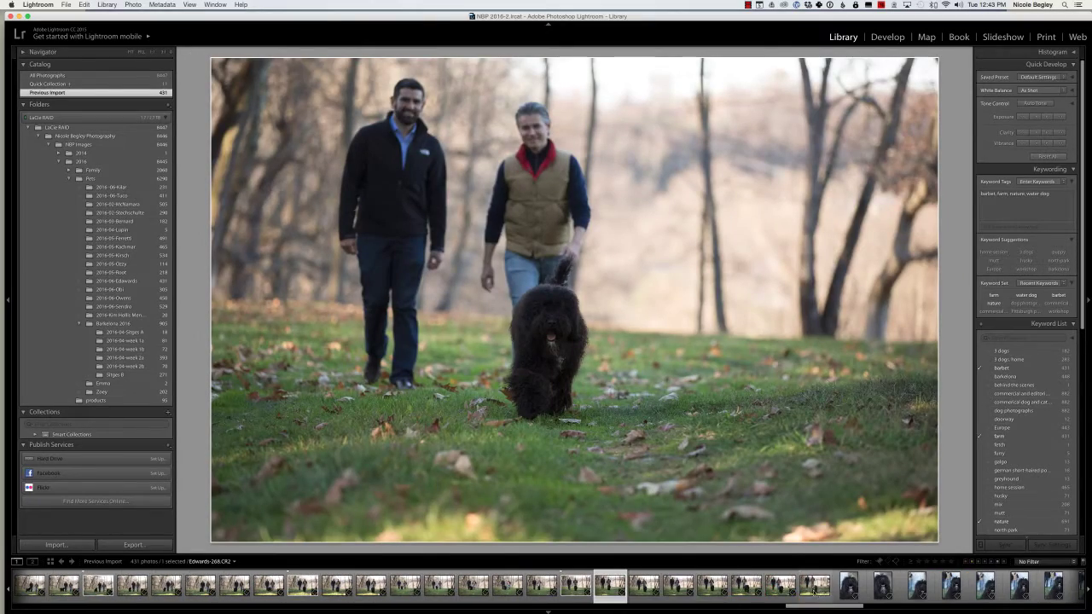
pyautogui.keyDown('shift'); pyautogui.click(855, 585); pyautogui.keyUp('shift')
pyautogui.press('n')
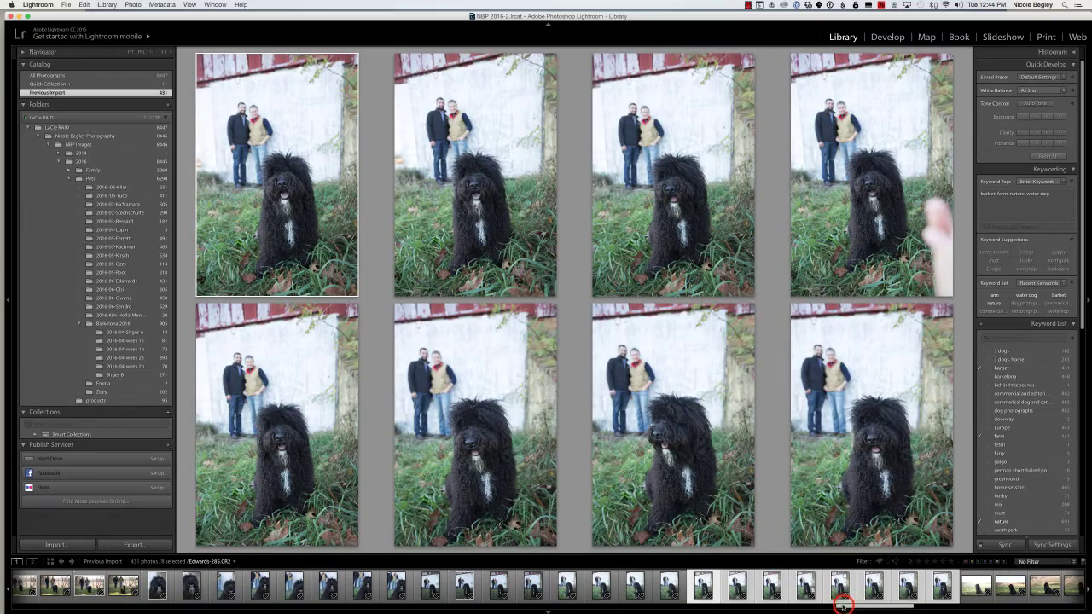
# Step: Compare eight shots of the dog sitting alone in the field
pyautogui.moveTo(844, 609); pyautogui.dragTo(864, 609)
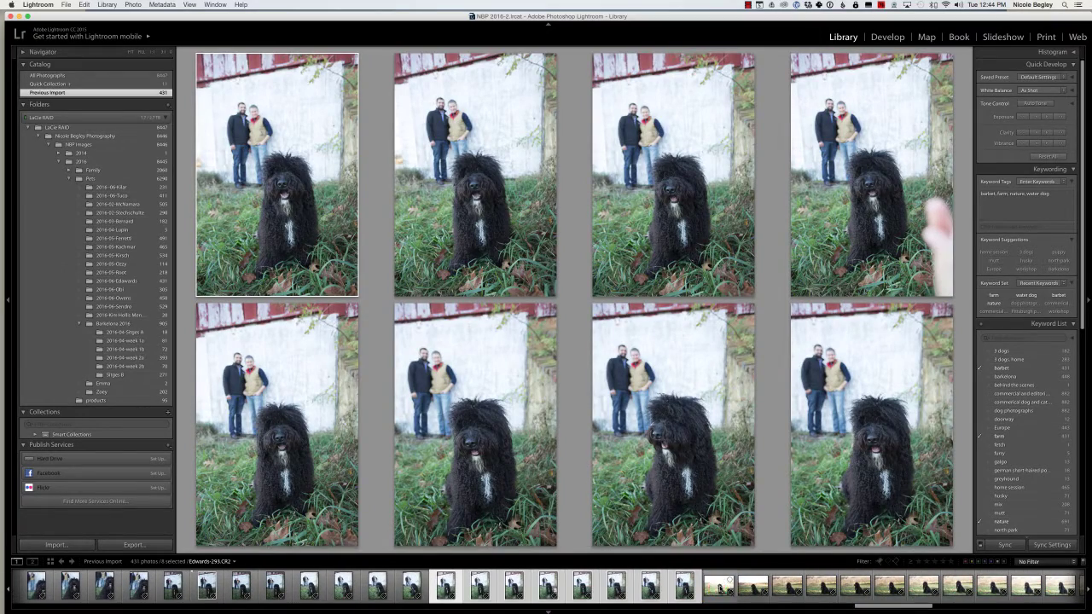
pyautogui.click(720, 586)
pyautogui.keyDown('shift'); pyautogui.click(958, 585); pyautogui.keyUp('shift')
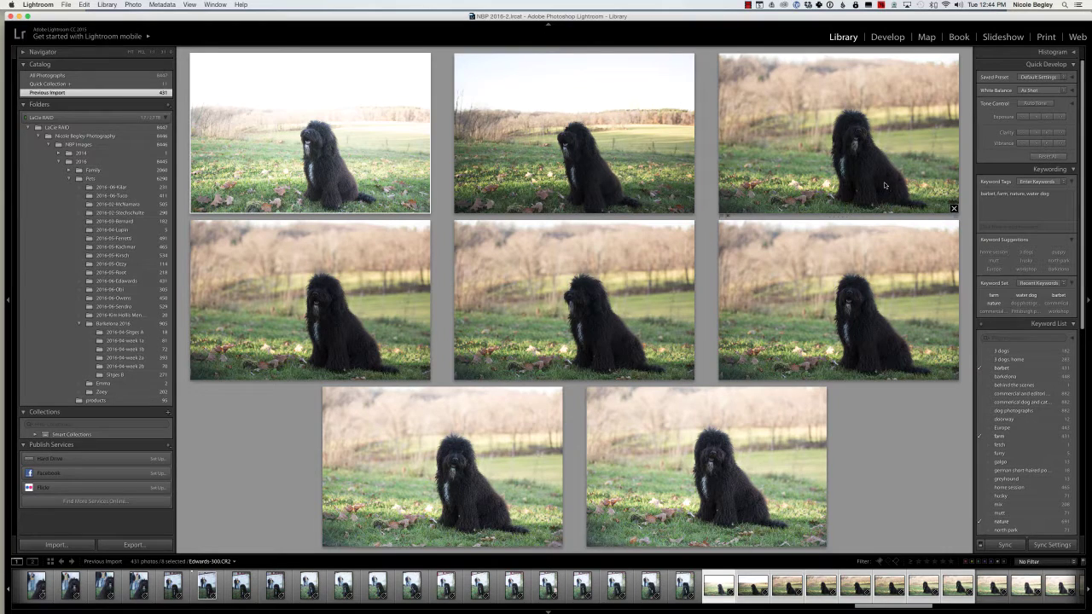
pyautogui.click(474, 500)
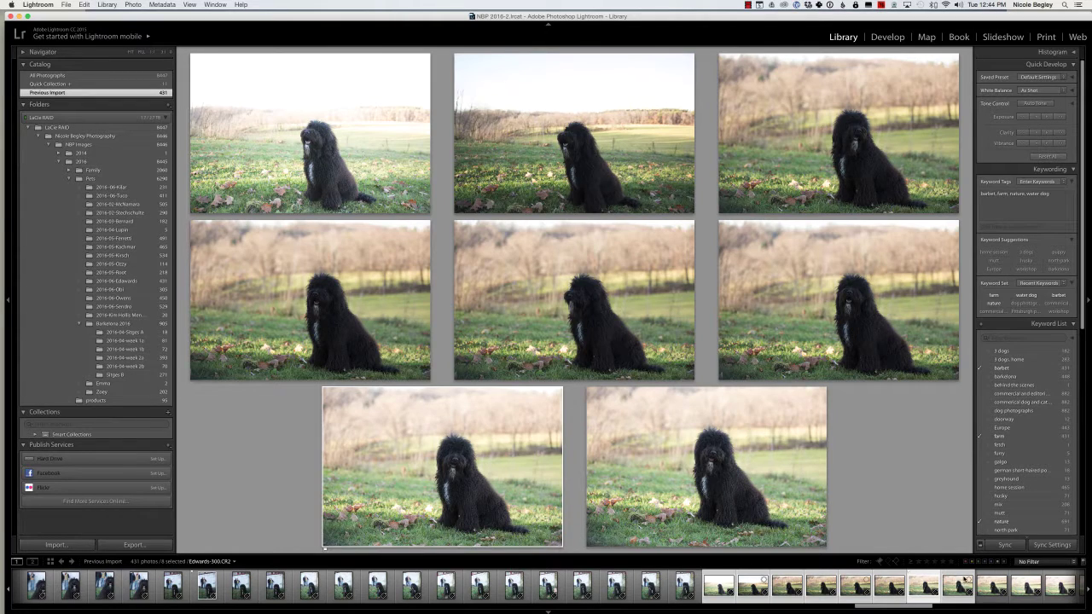
# Step: Narrow the sitting shots to five in Survey, then open the next men-with-dog photo
pyautogui.doubleClick(966, 583)
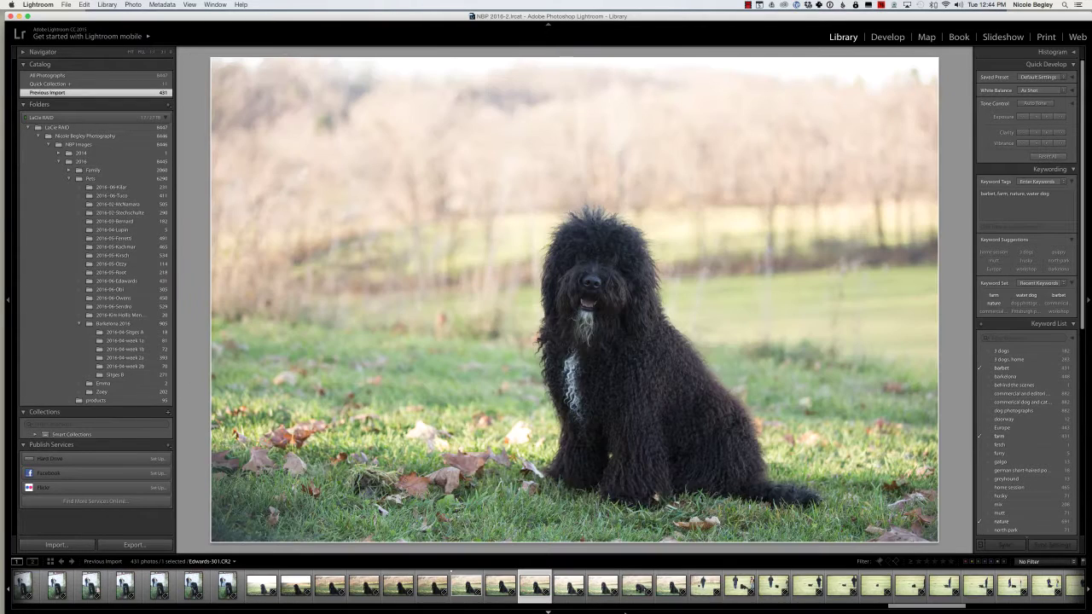
pyautogui.keyDown('shift'); pyautogui.click(672, 585); pyautogui.keyUp('shift')
pyautogui.press('n')
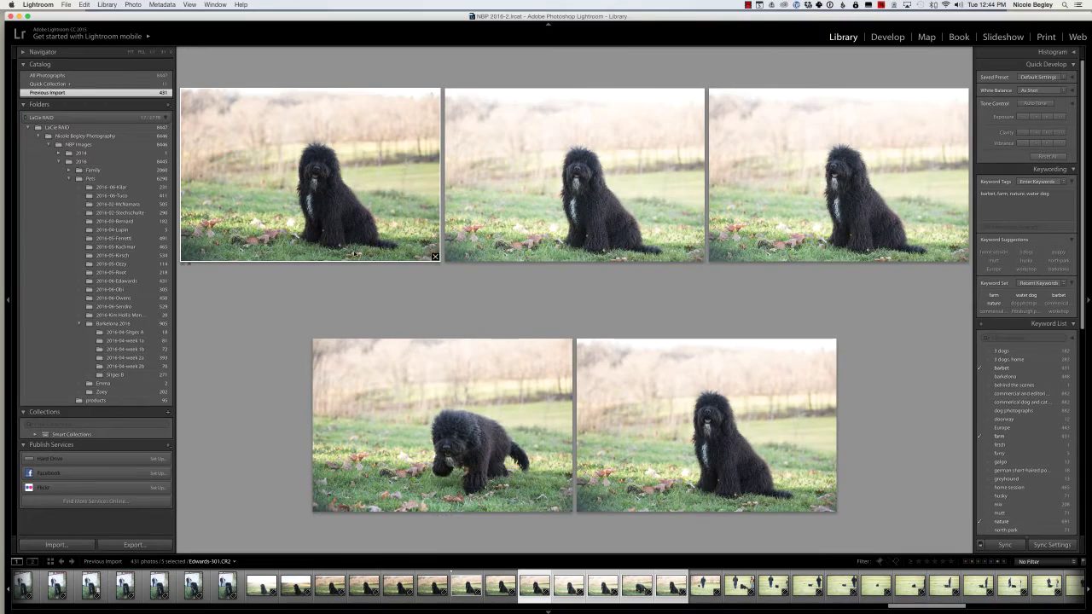
pyautogui.doubleClick(495, 585)
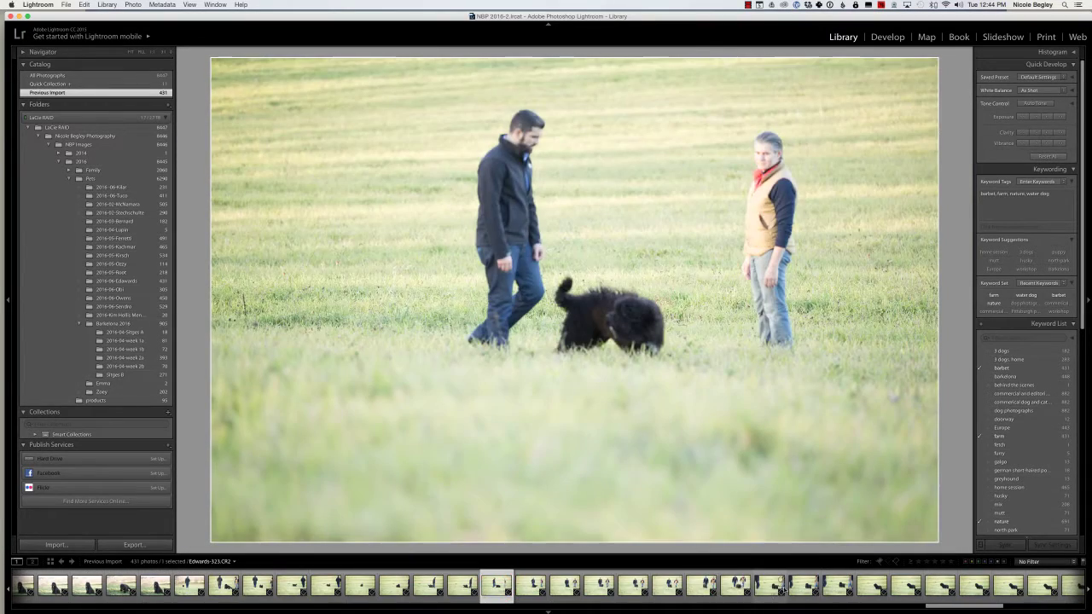
# Step: Compare ten meadow shots, then eleven shots of the dog standing
pyautogui.keyDown('shift'); pyautogui.click(804, 586); pyautogui.keyUp('shift')
pyautogui.press('n')
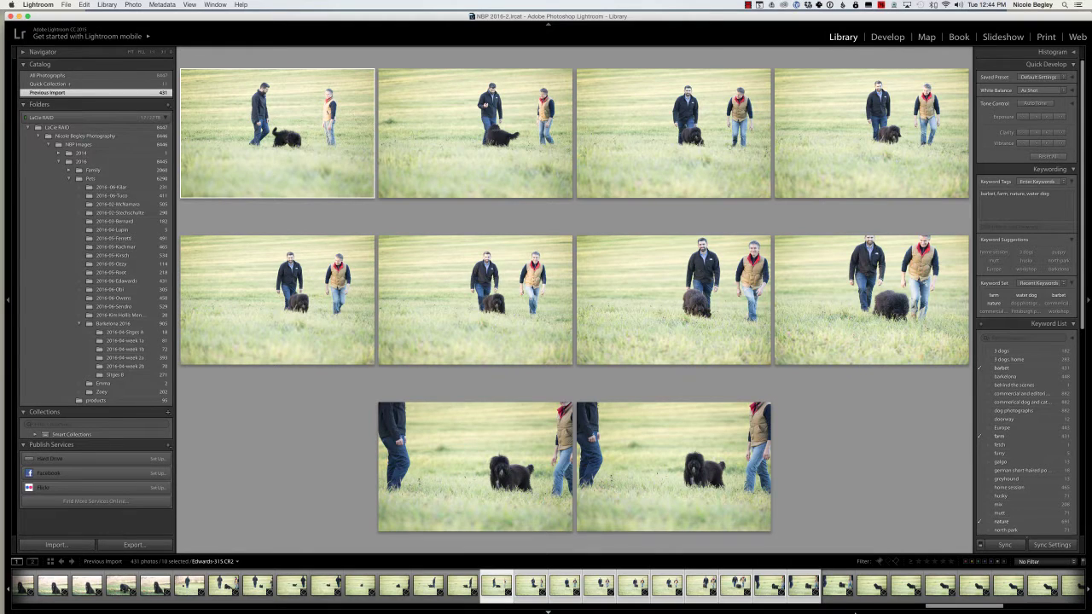
pyautogui.moveTo(961, 609); pyautogui.dragTo(986, 609)
pyautogui.click(597, 585)
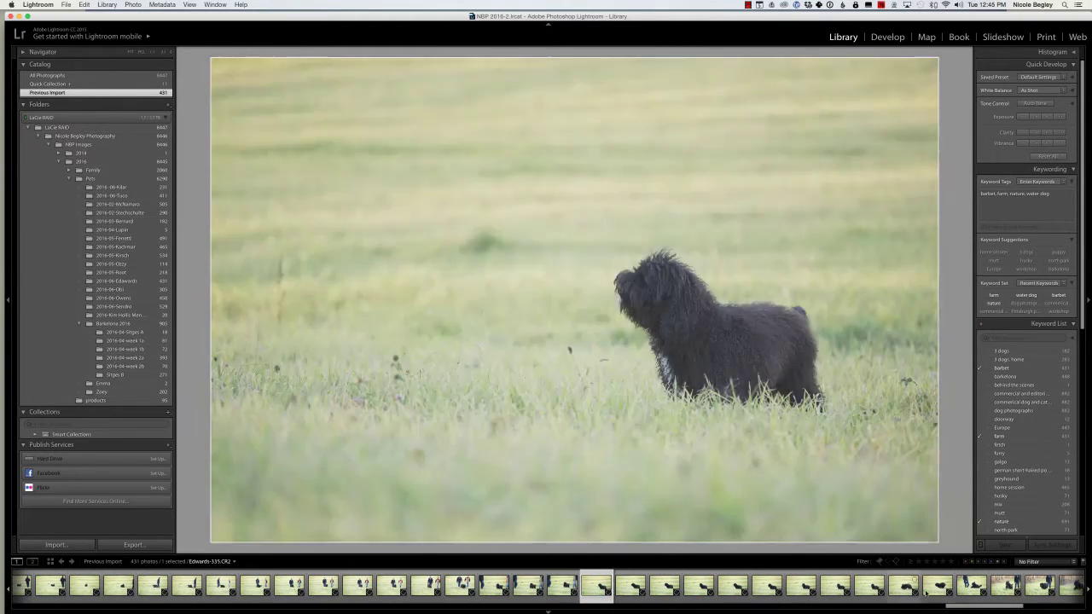
pyautogui.press('n')
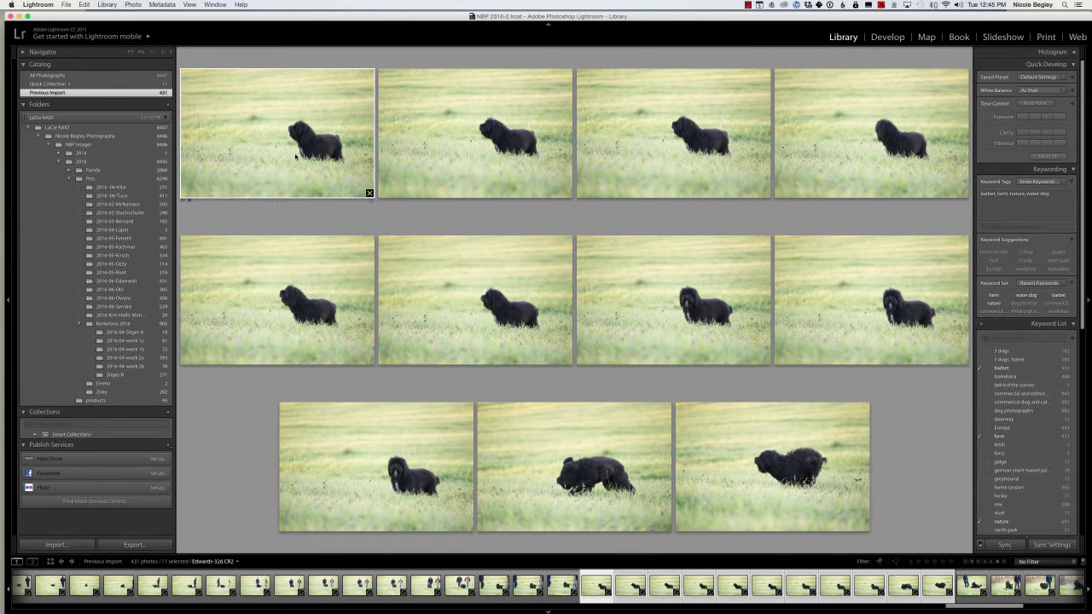
# Step: Review the standing shots, then bring up six running-dog shots from Edwards-364
pyautogui.click(860, 310)
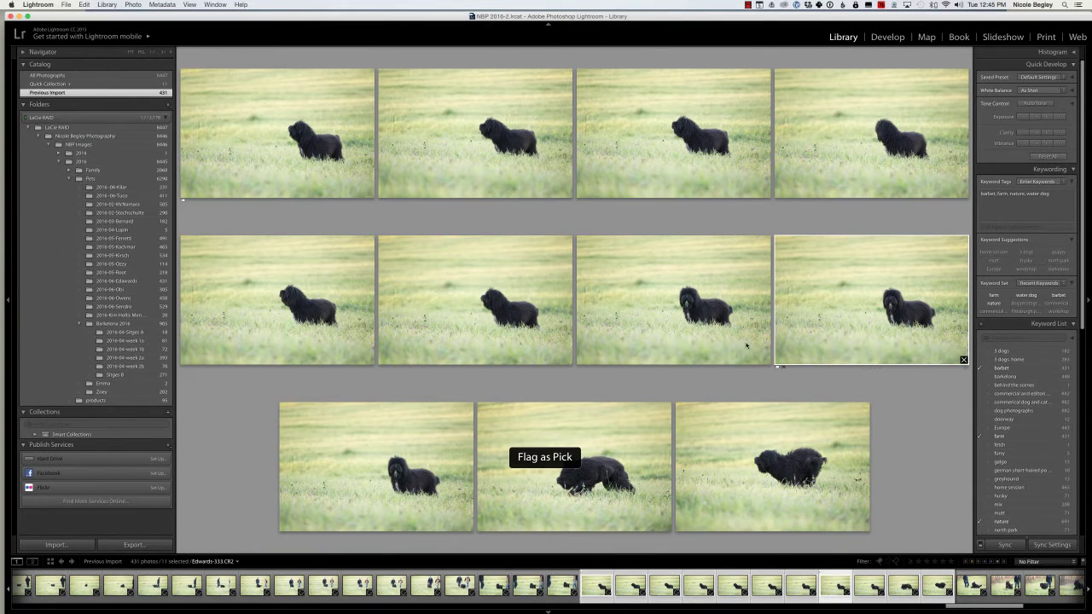
pyautogui.click(334, 315)
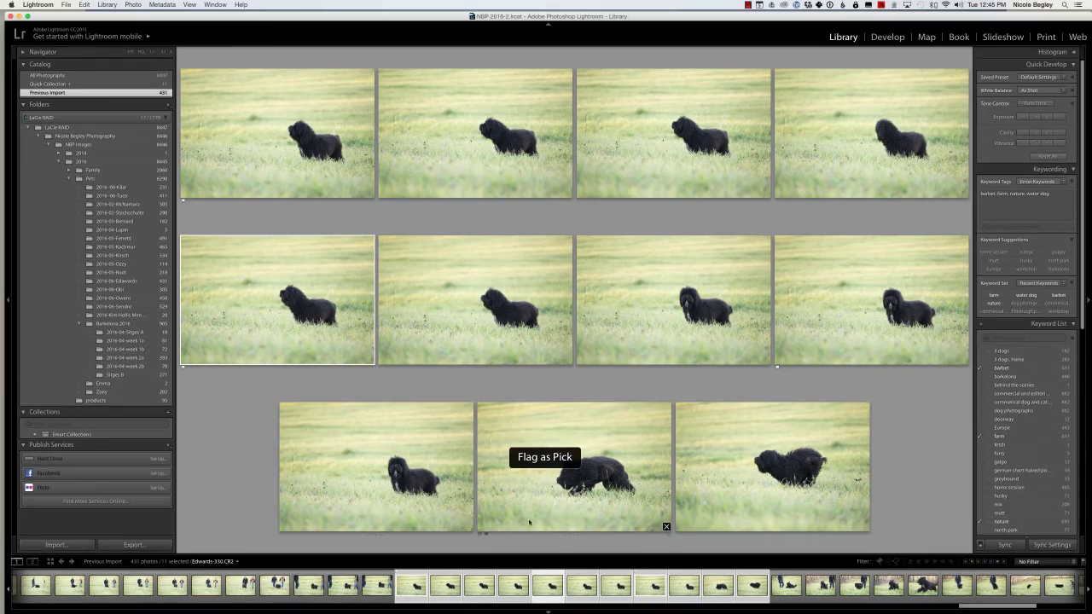
pyautogui.hotkey('ctrl', 'z')
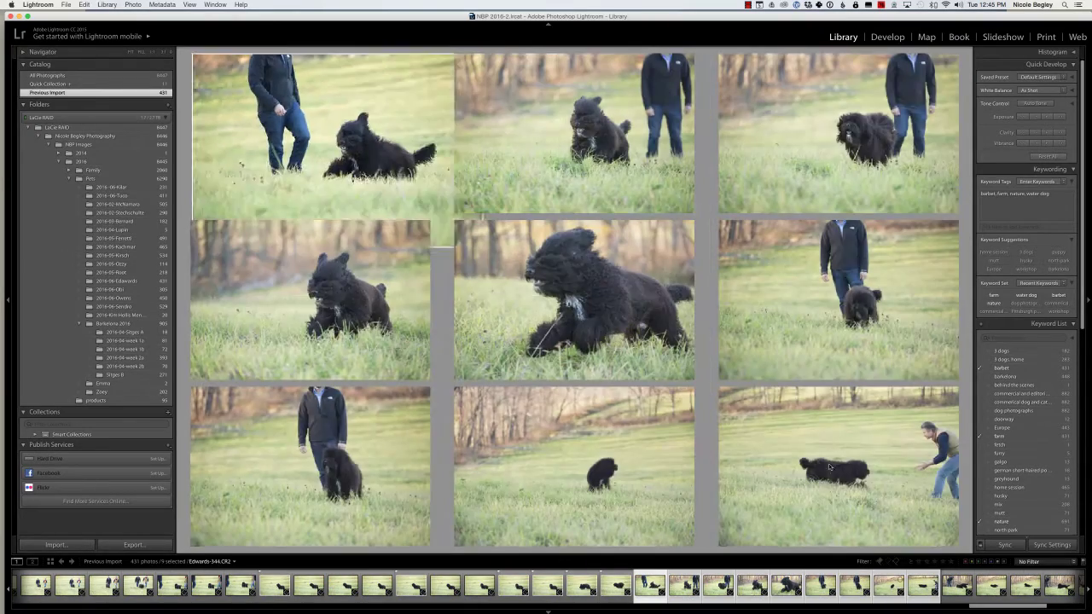
pyautogui.hotkey('ctrl', 'z')
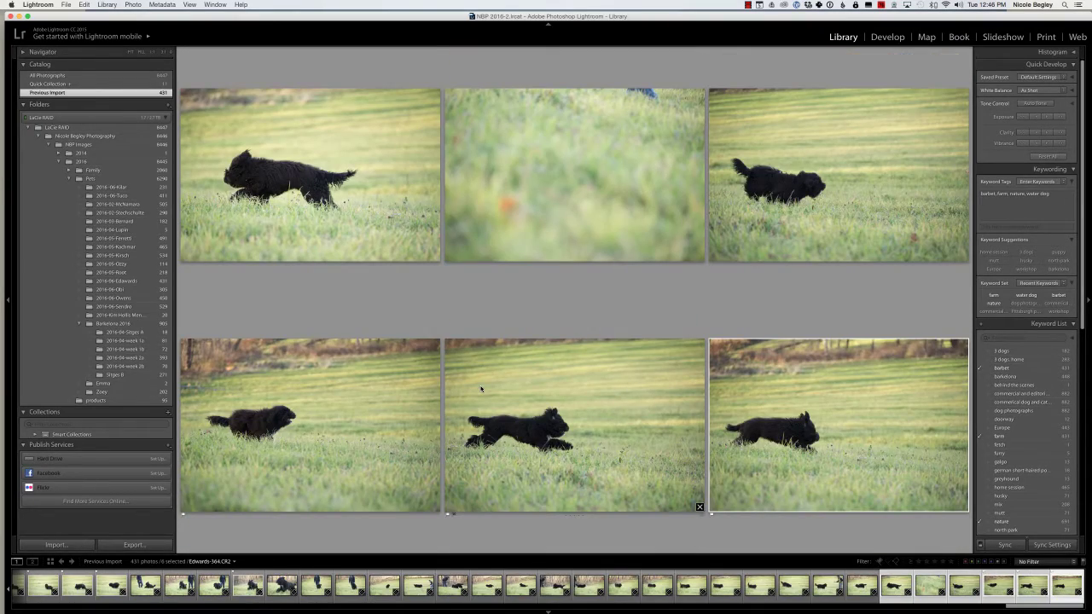